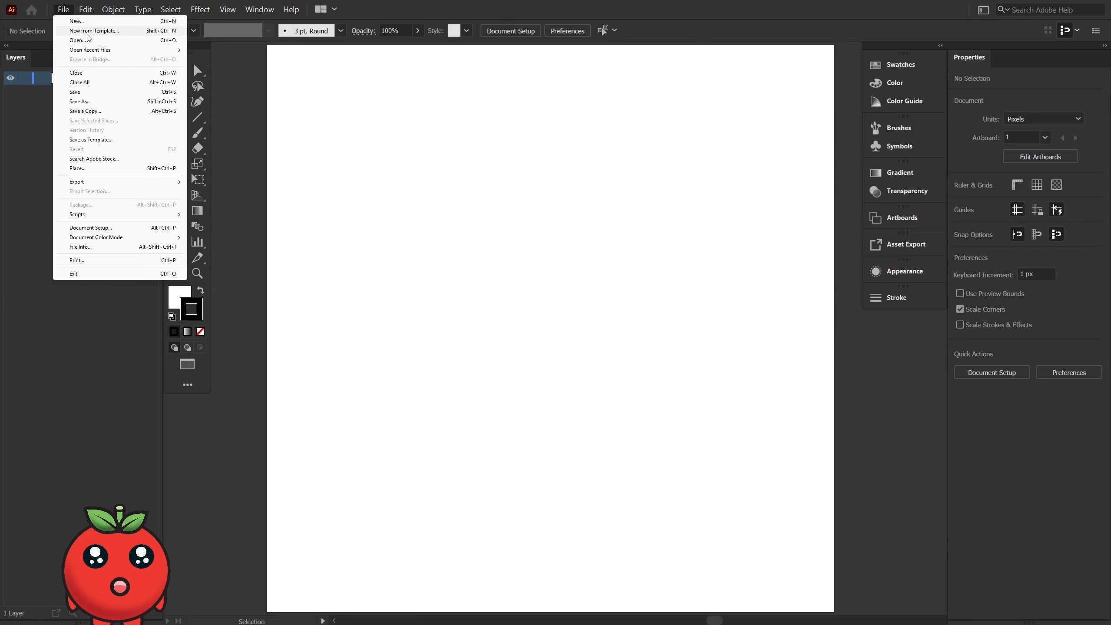
# View the settings for creating a new document, and dismiss the dialog without creating one
pyautogui.click(87, 22)
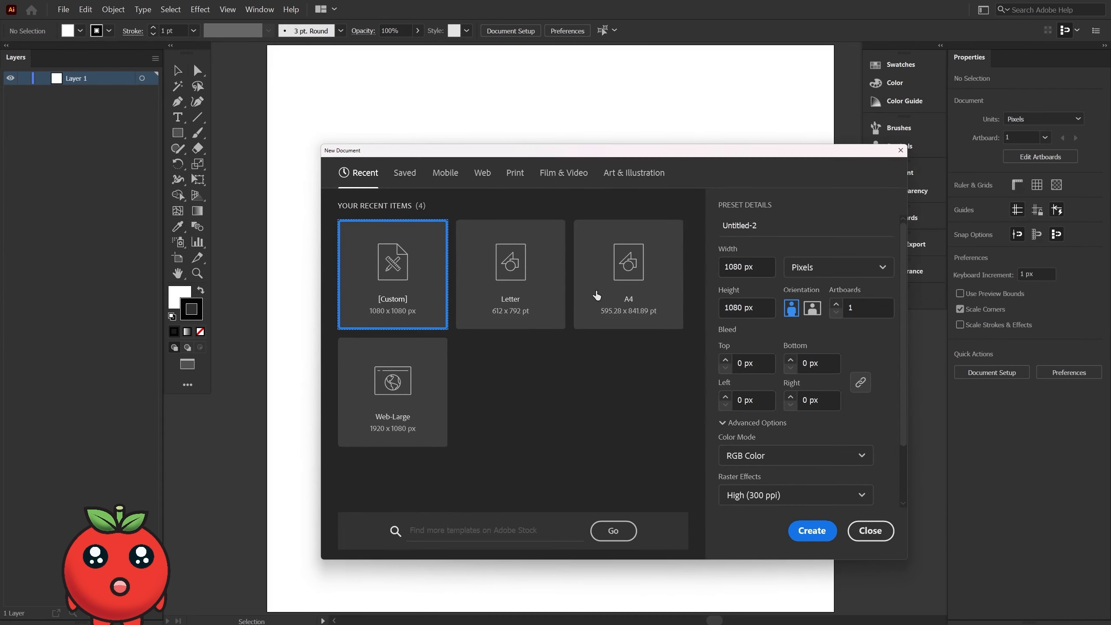
pyautogui.click(870, 531)
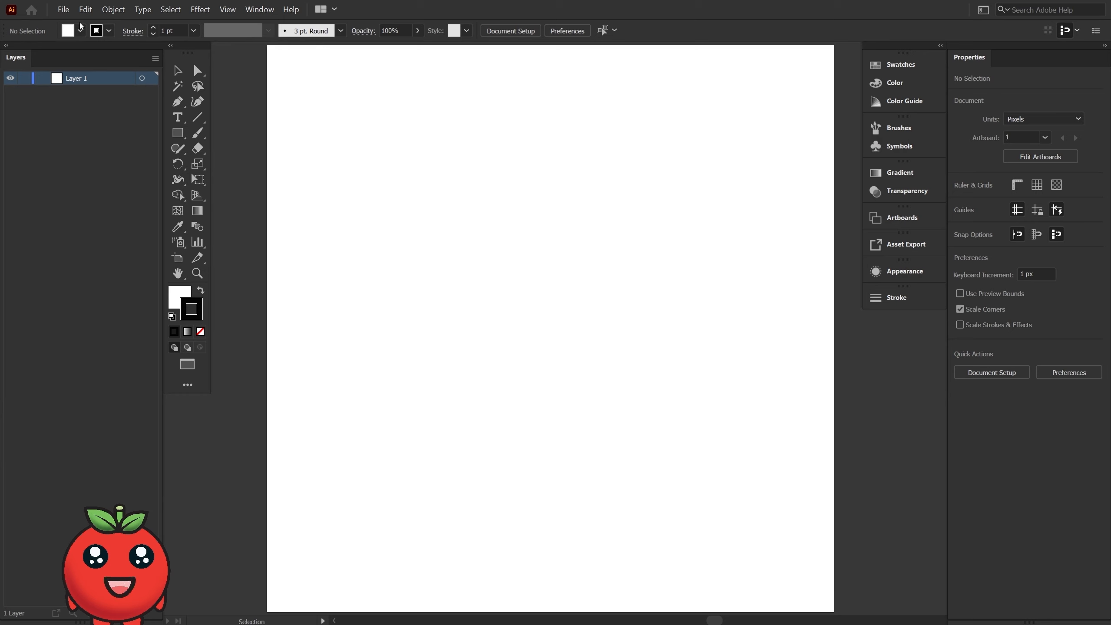
# Create a new document from the Banner and Presentation template in the Blank Templates folder and look over its artboards
pyautogui.click(64, 9)
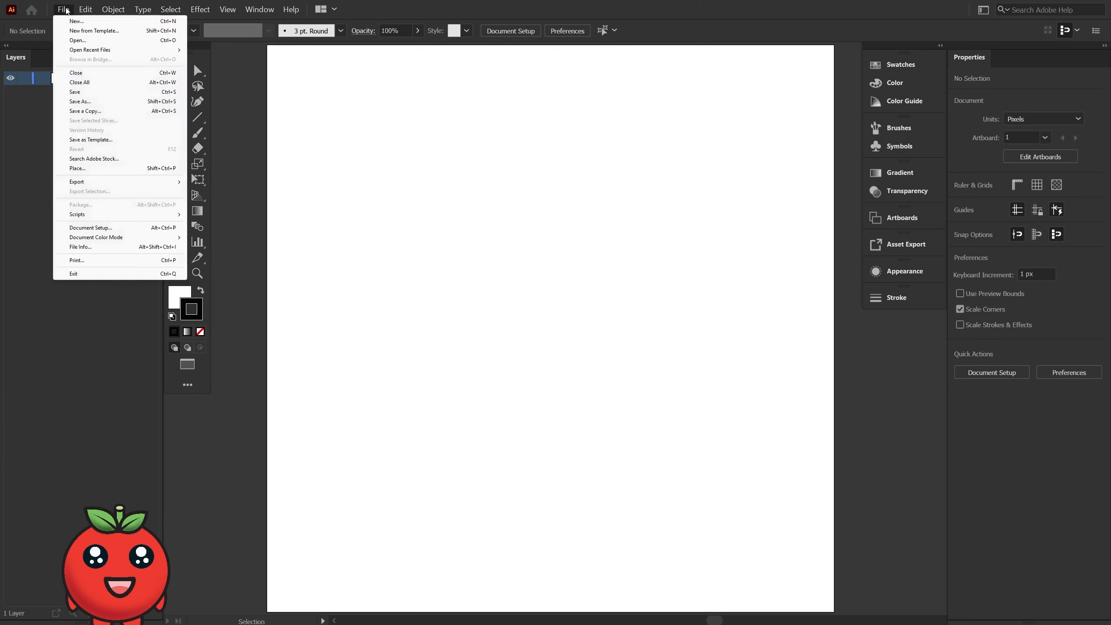
pyautogui.click(97, 32)
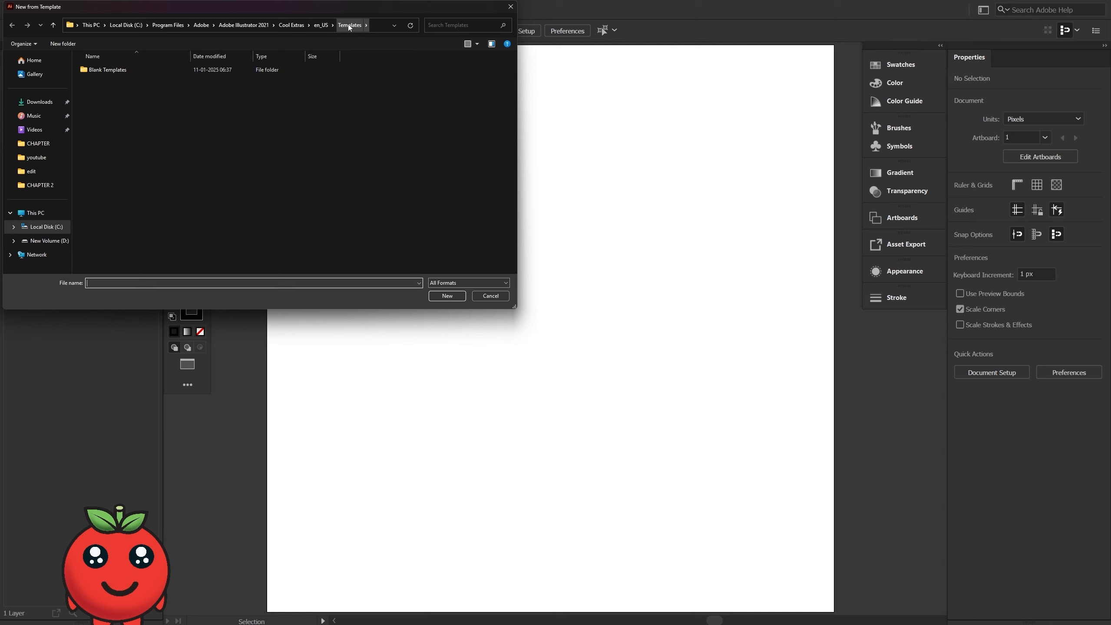
pyautogui.doubleClick(130, 74)
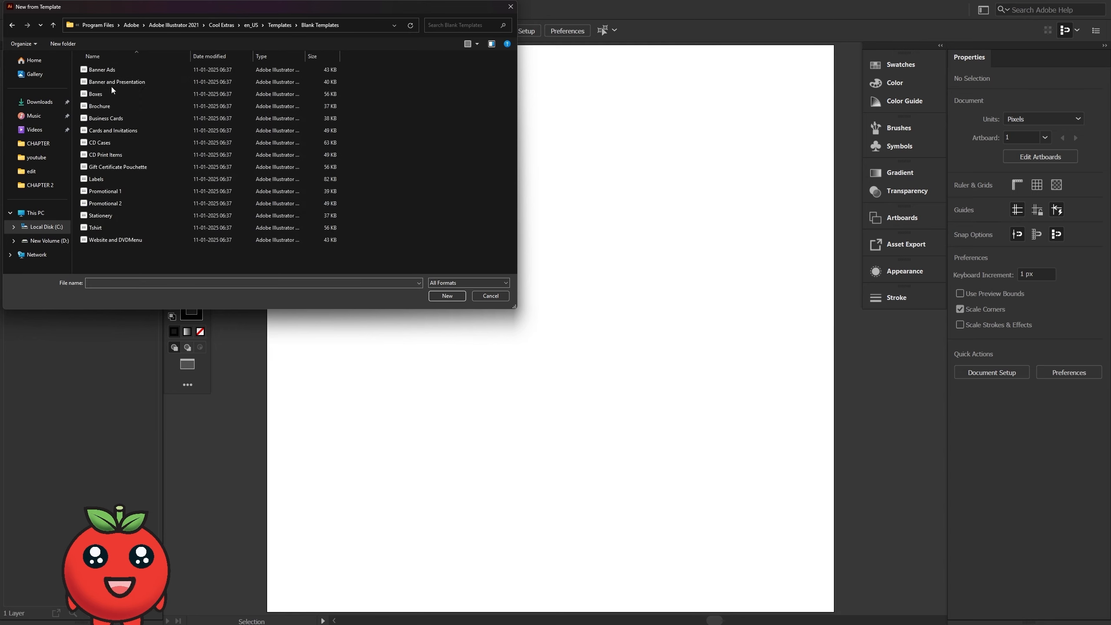
pyautogui.doubleClick(119, 82)
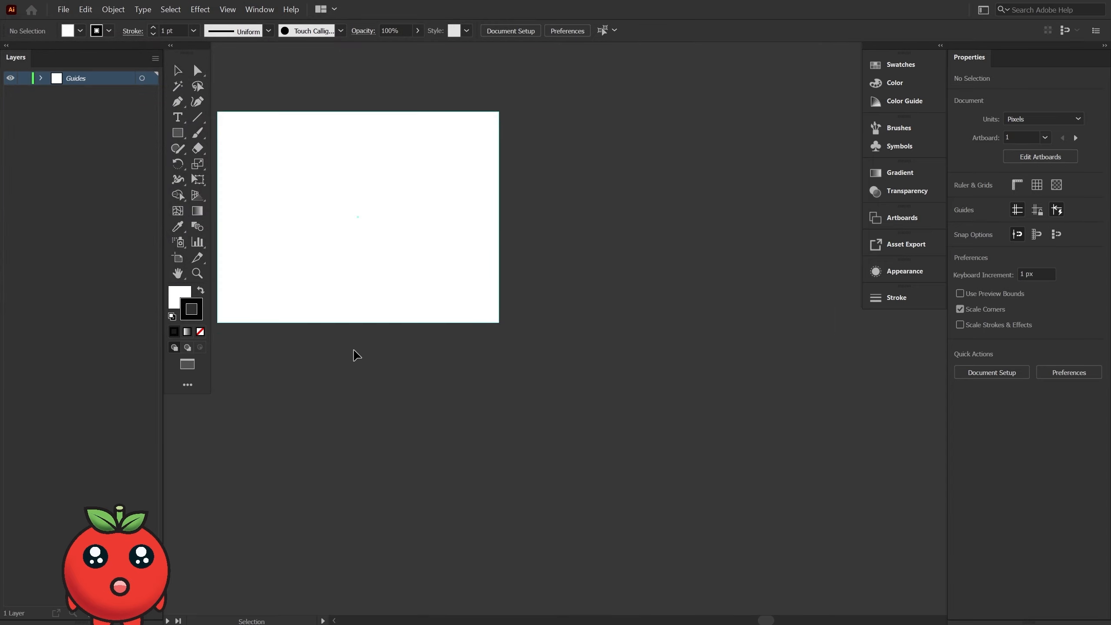
pyautogui.press('space')
pyautogui.moveTo(356, 355); pyautogui.dragTo(529, 367)
pyautogui.moveTo(352, 246); pyautogui.dragTo(494, 365)
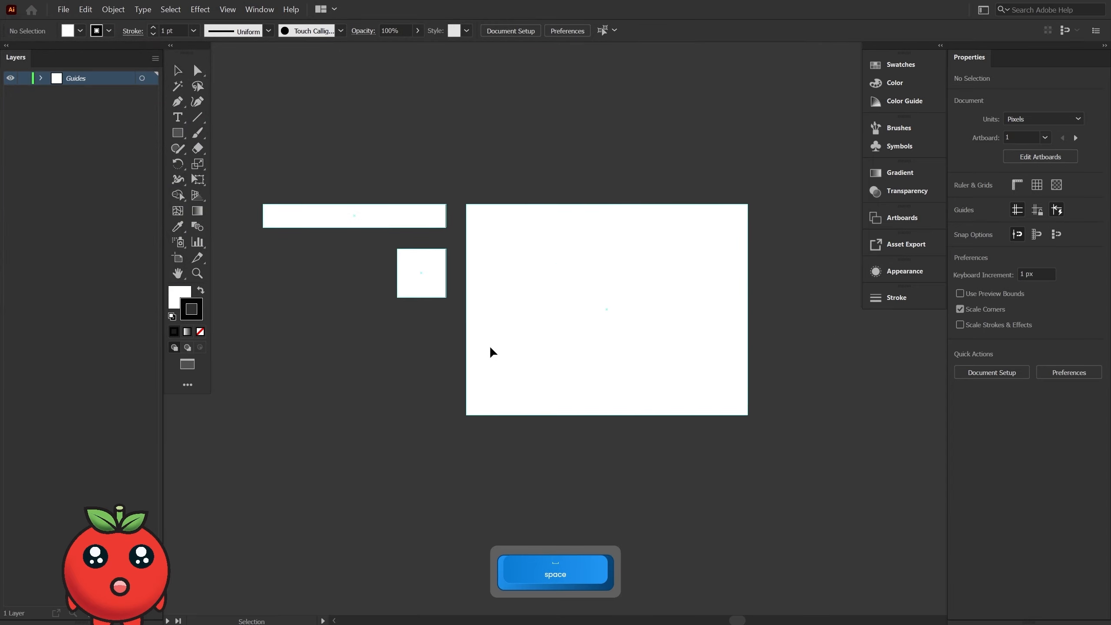
# Create a new document from the Business Cards template in the Blank Templates folder and look over its artboards
pyautogui.click(63, 9)
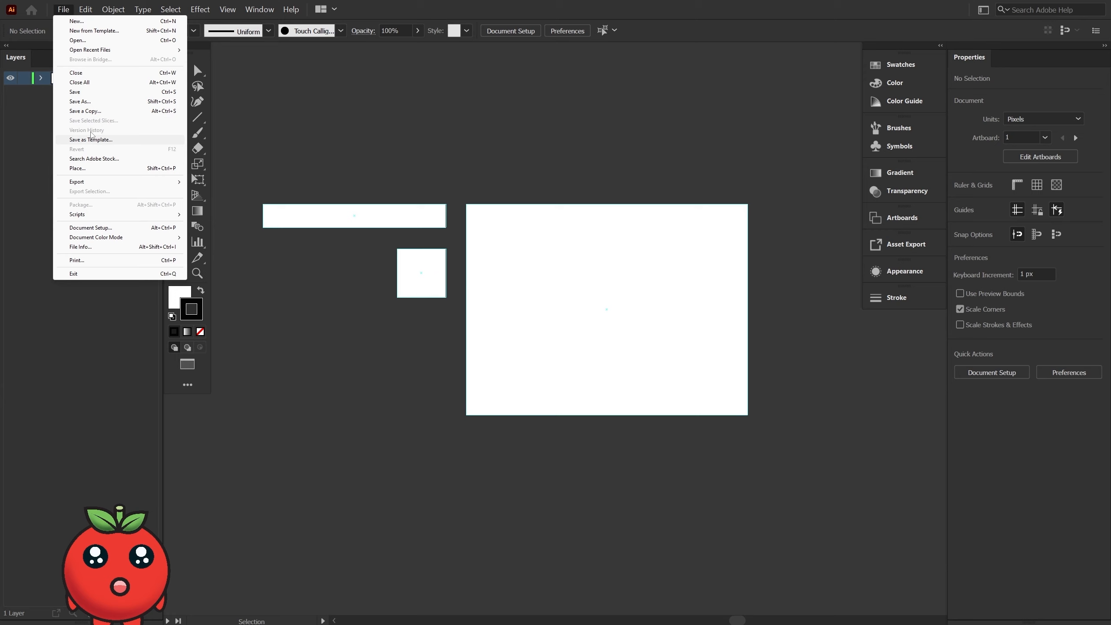
pyautogui.click(103, 31)
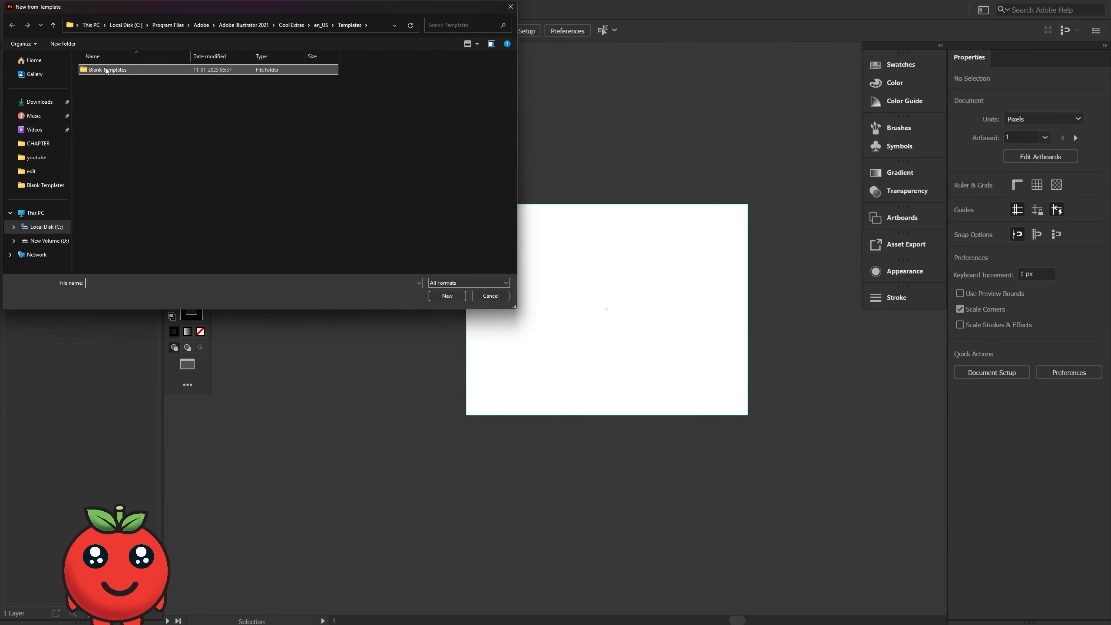
pyautogui.doubleClick(107, 70)
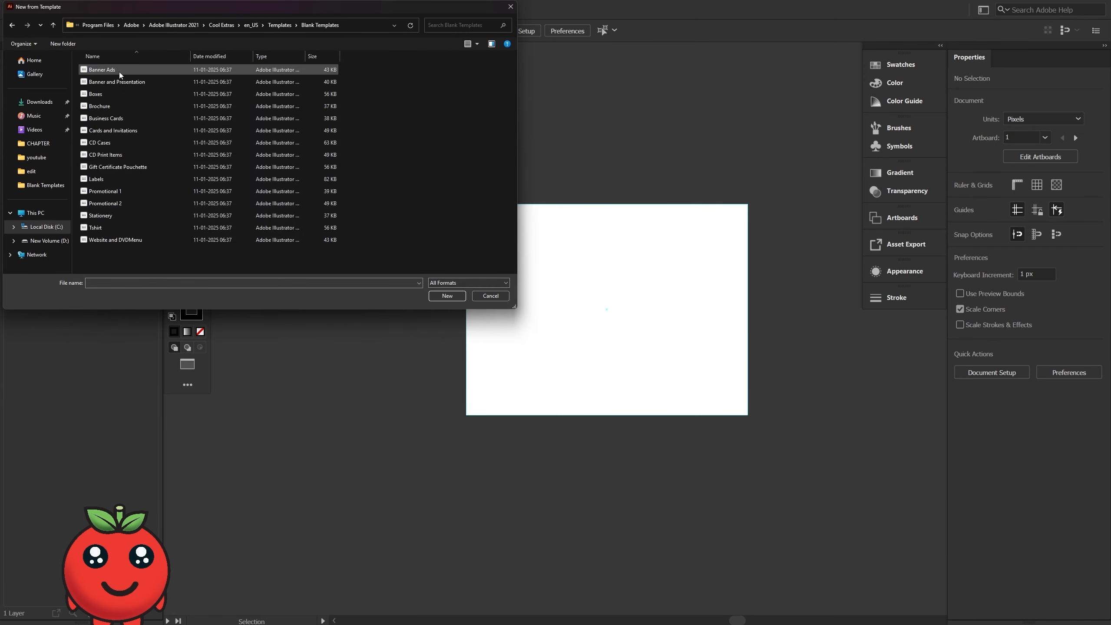
pyautogui.doubleClick(123, 117)
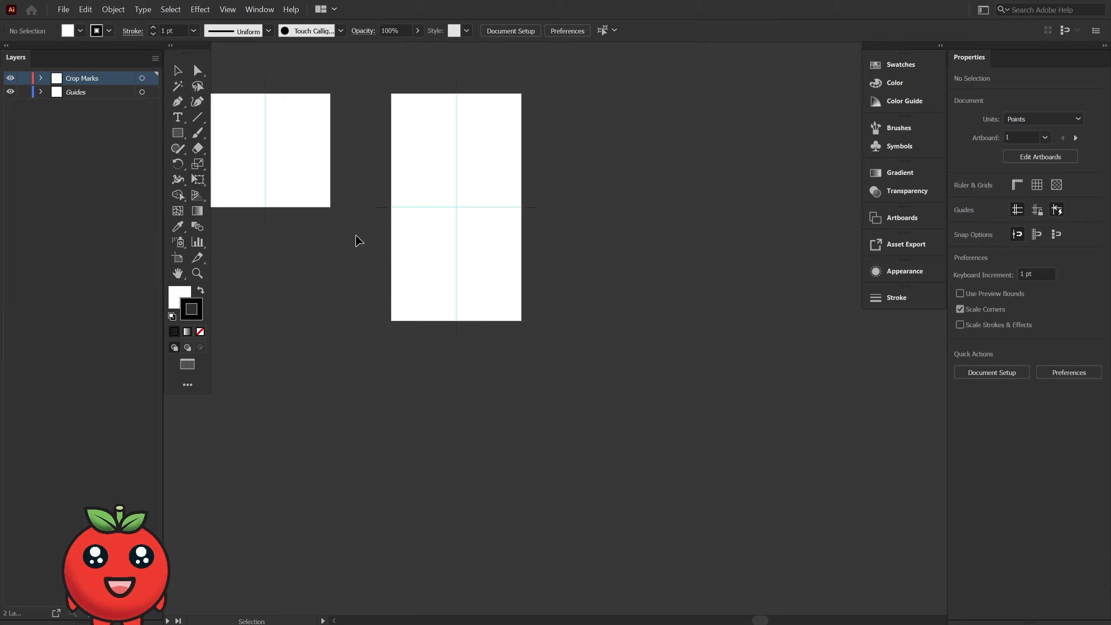
pyautogui.press('space')
pyautogui.moveTo(358, 241); pyautogui.dragTo(617, 293)
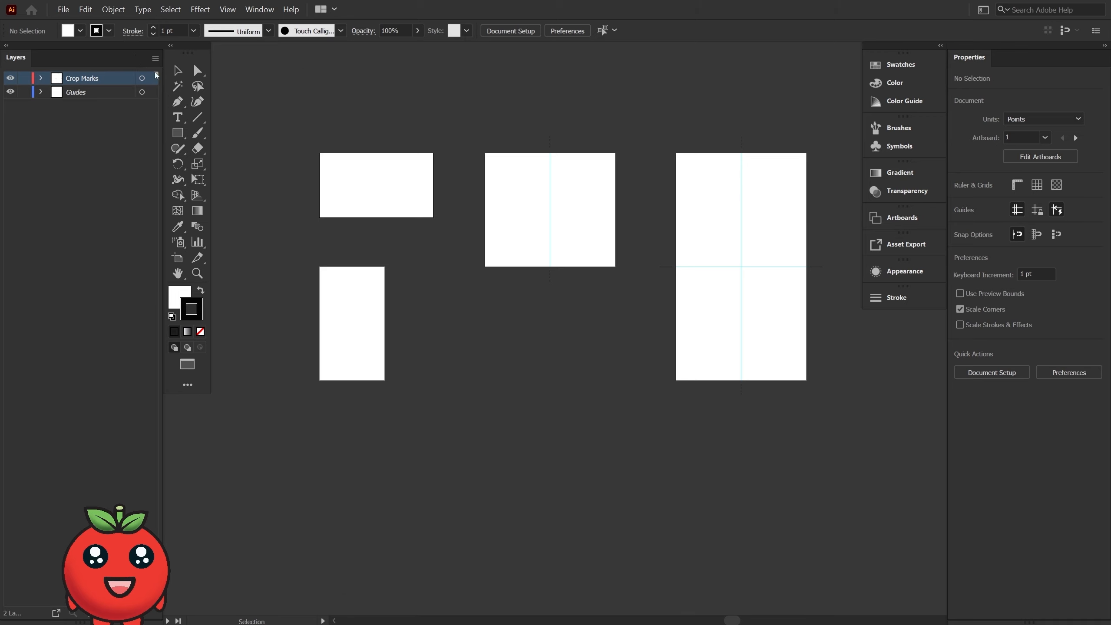
# From the blank single-artboard document, view the file-opening dialog and dismiss it without opening a file
pyautogui.press('f')
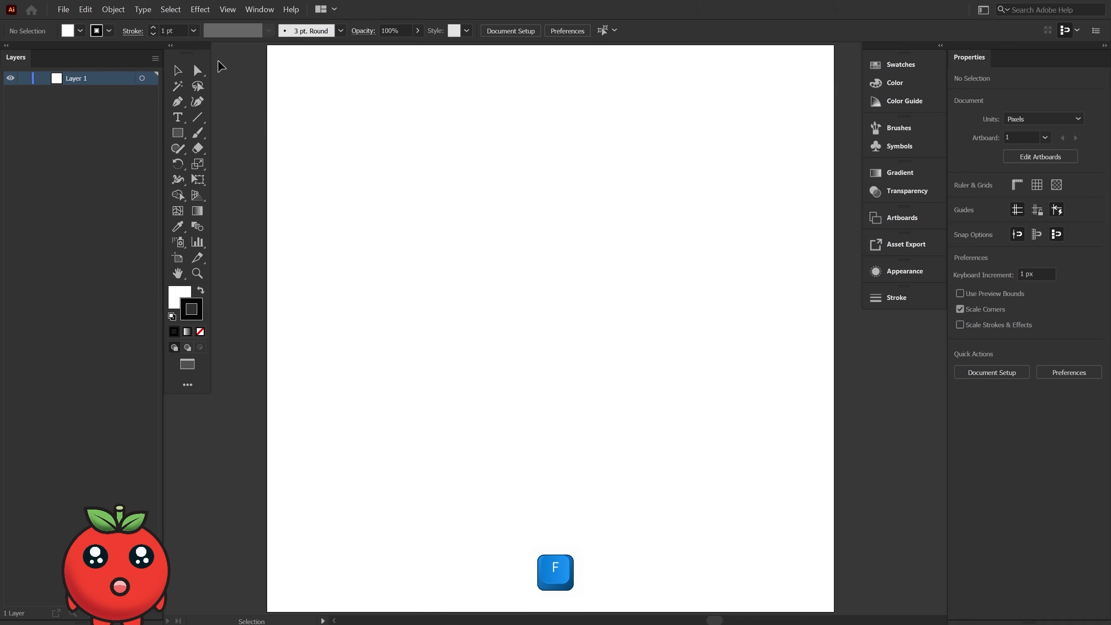
pyautogui.click(64, 9)
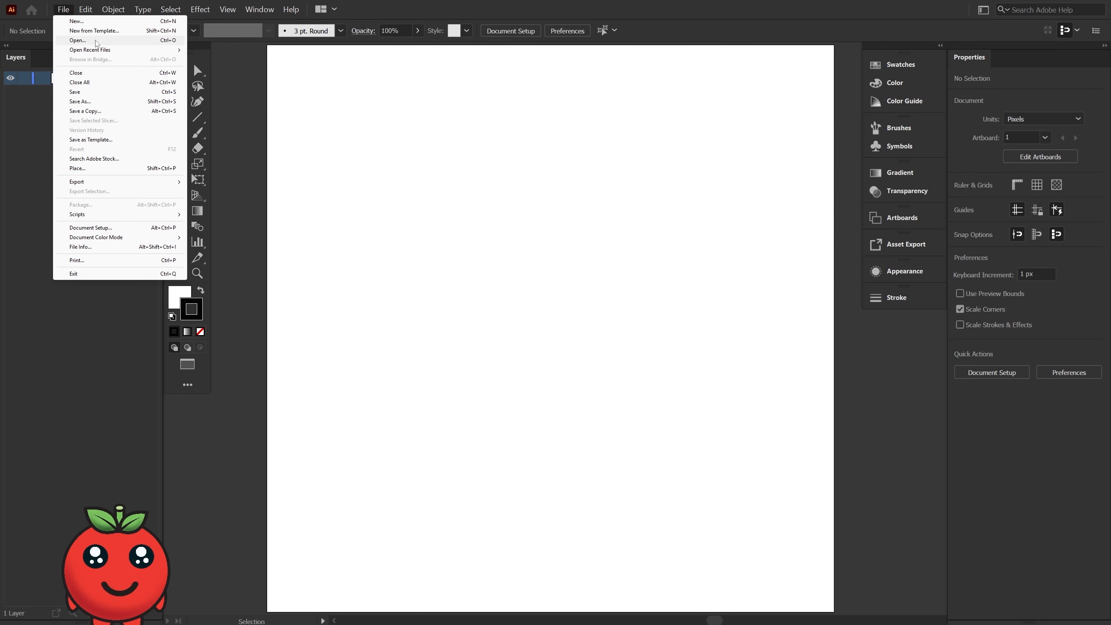
pyautogui.click(96, 41)
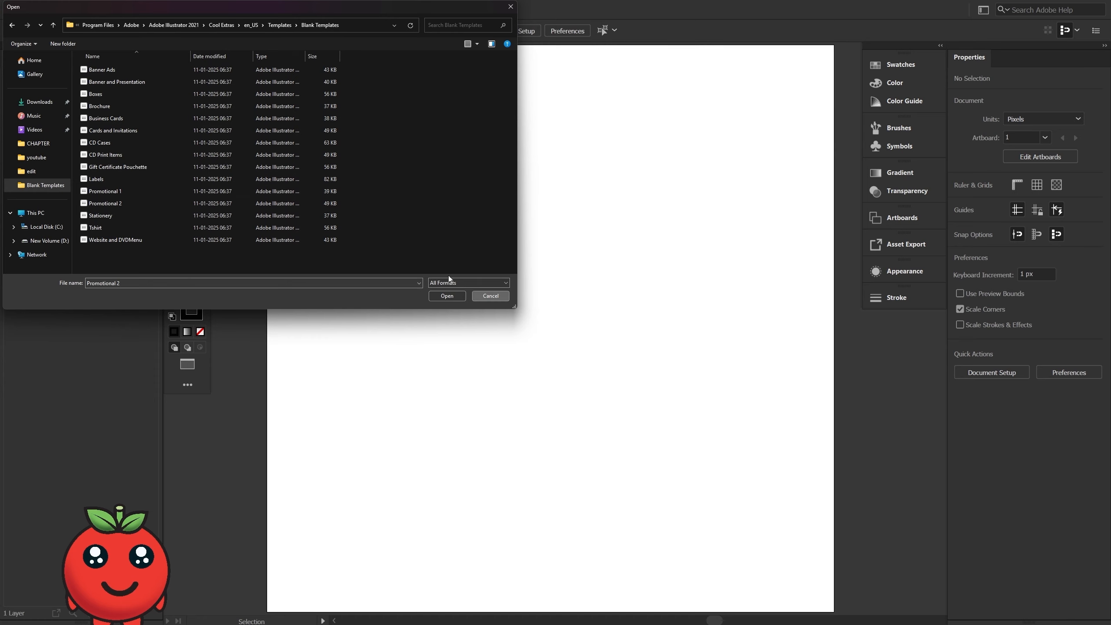
pyautogui.click(490, 296)
# Start saving the blank document to New folder in Downloads with the file name HAHA
pyautogui.click(63, 10)
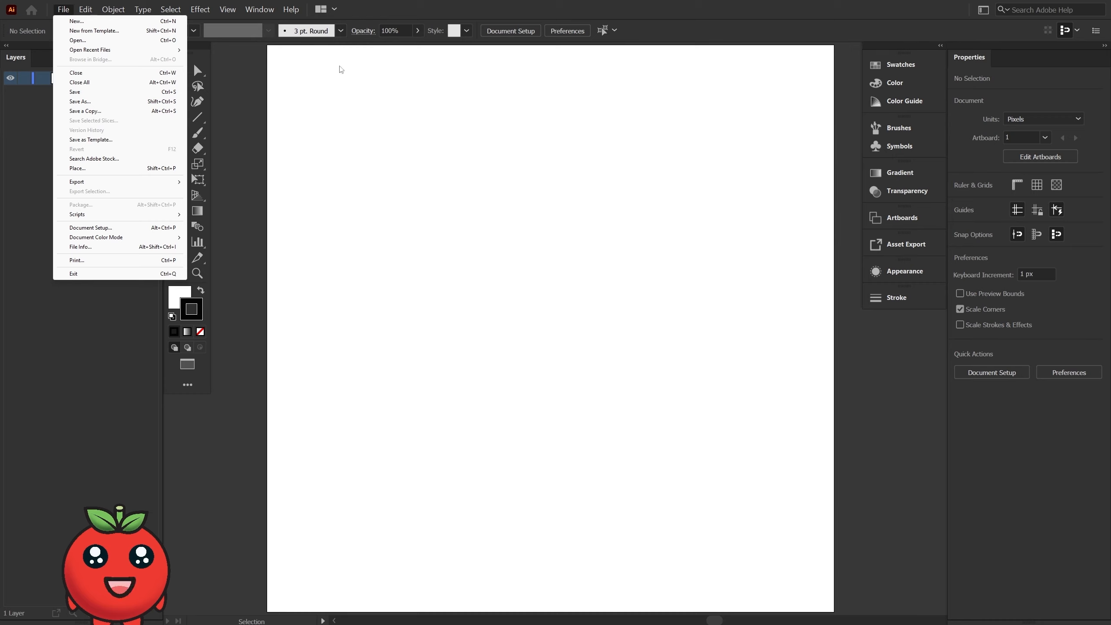
pyautogui.click(75, 92)
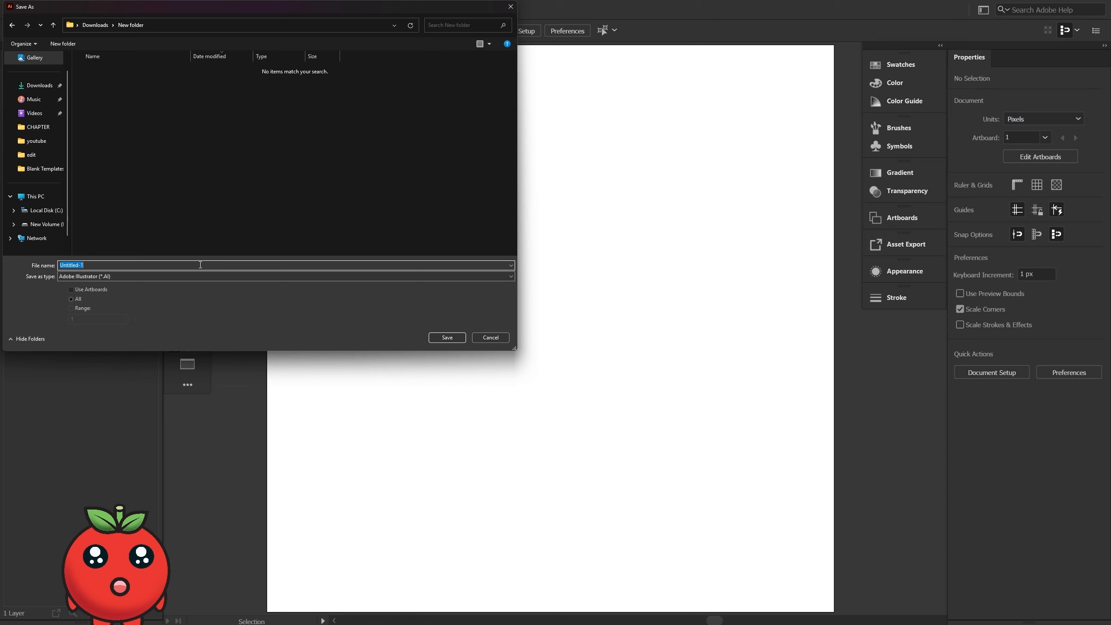
pyautogui.write('HAHA')
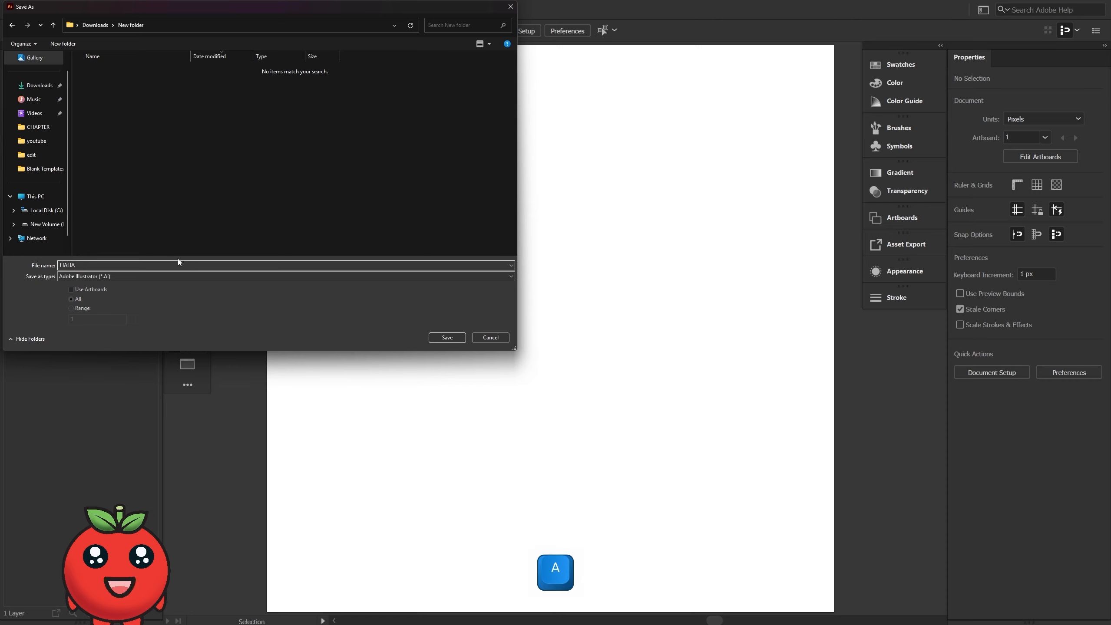
# Review the available save formats and choose Illustrator EPS (*.EPS) as the file type
pyautogui.click(152, 279)
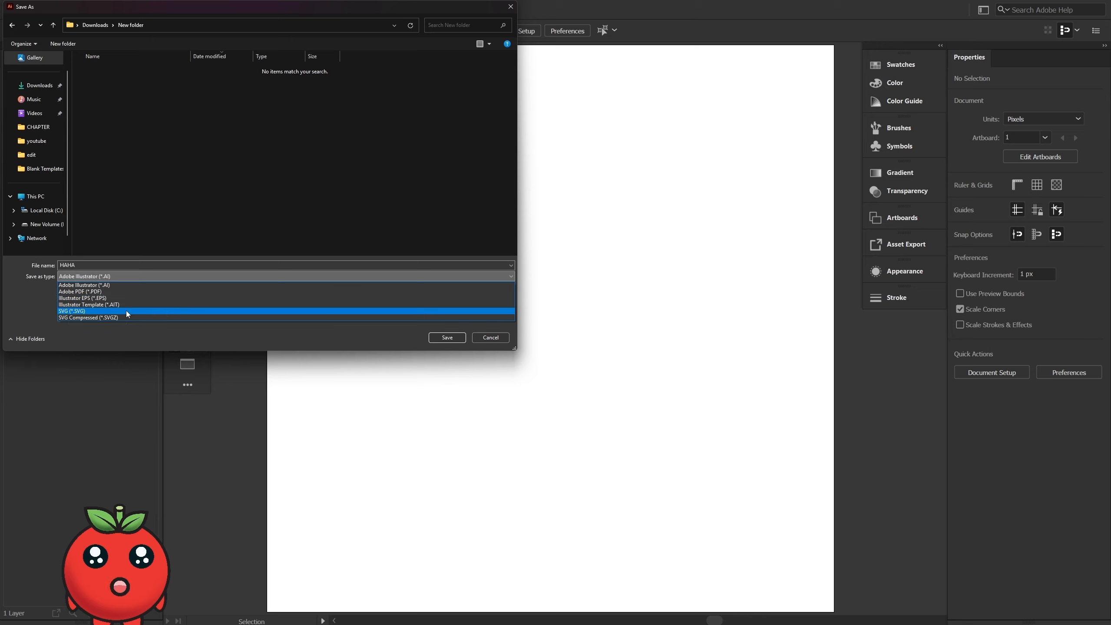
pyautogui.click(94, 331)
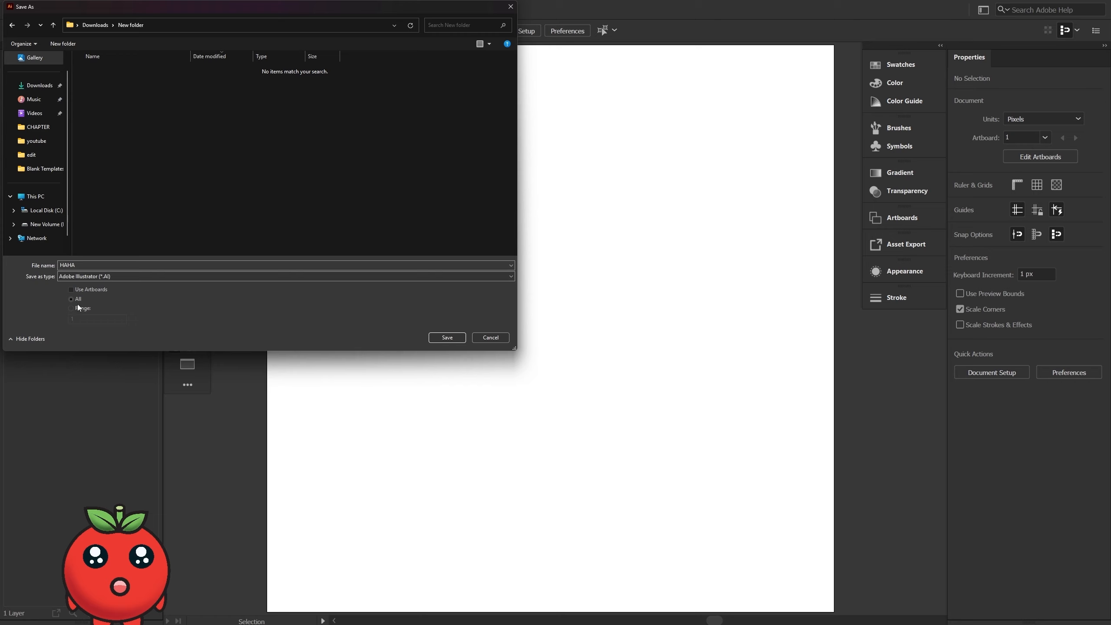
pyautogui.click(105, 278)
pyautogui.click(116, 298)
pyautogui.click(122, 278)
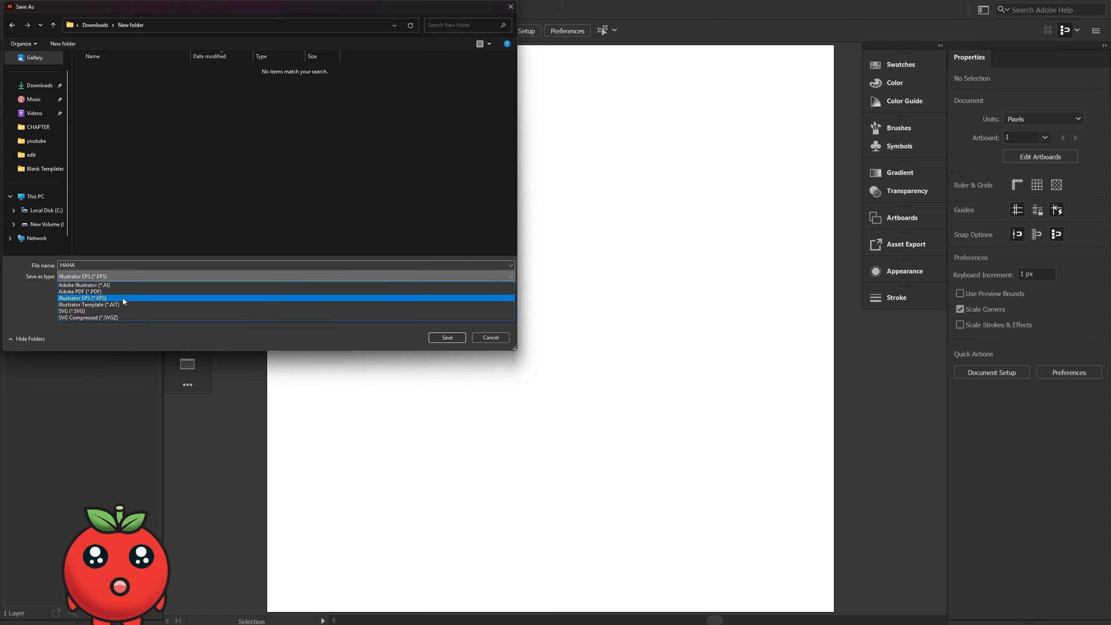
pyautogui.click(123, 298)
# Enable Use Artboards for the EPS save and restrict it to the artboard range 3-4
pyautogui.click(72, 290)
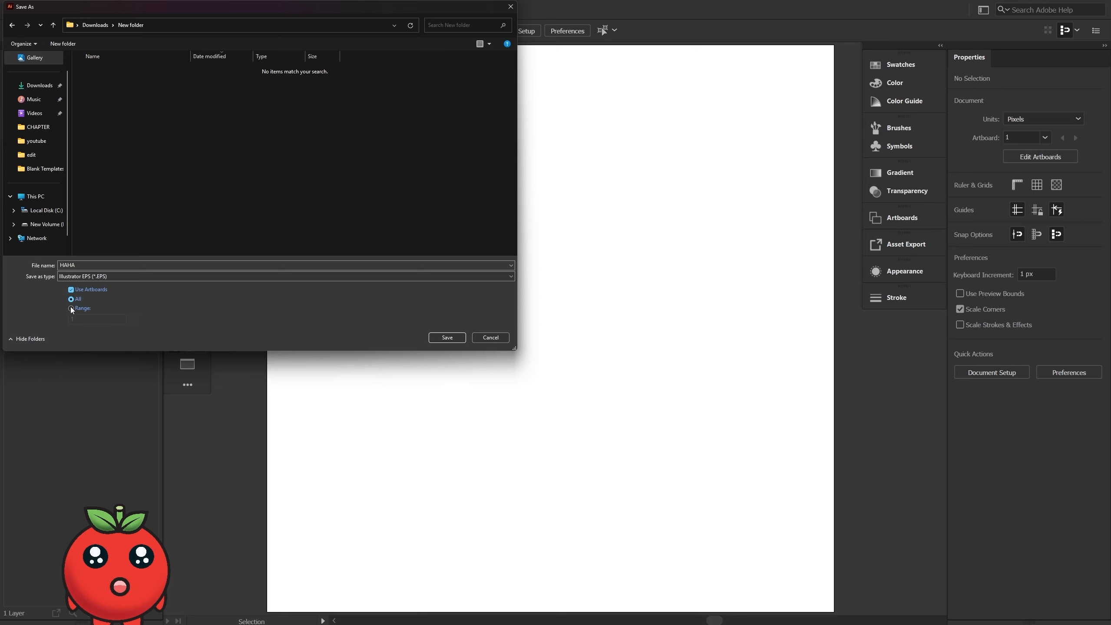
pyautogui.click(72, 308)
pyautogui.click(89, 321)
pyautogui.press('BackSpace')
pyautogui.write('3-')
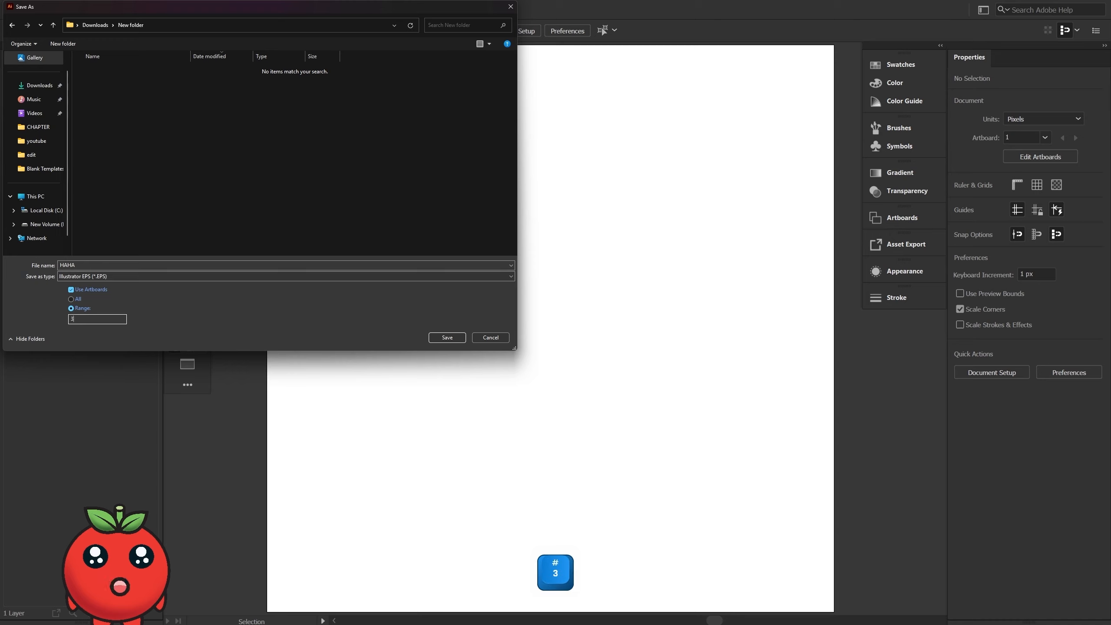
pyautogui.write('4')
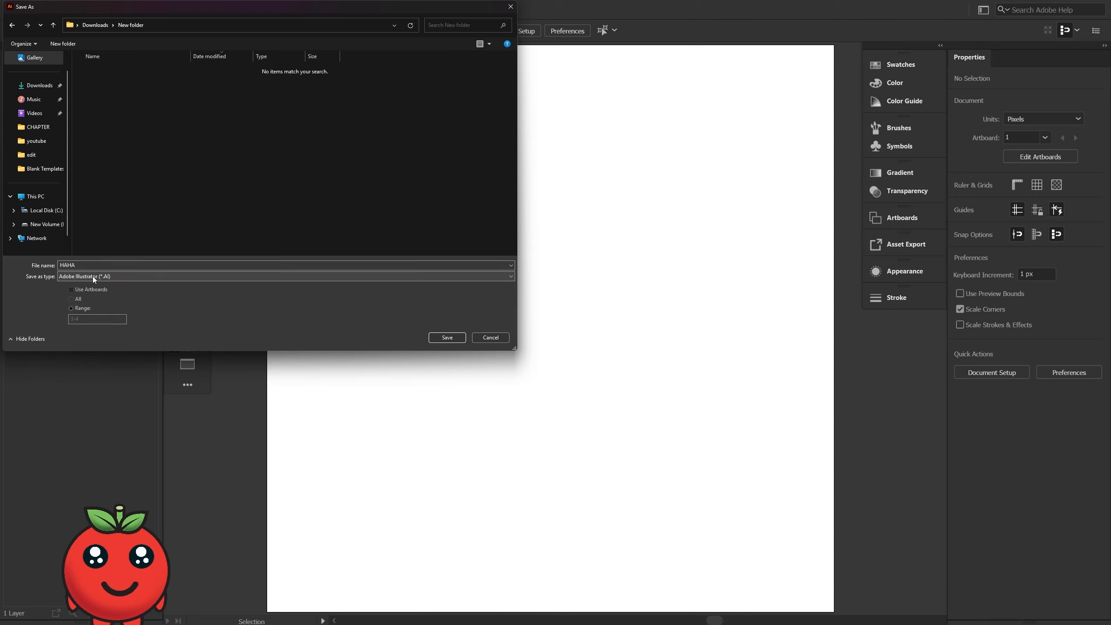
# Save HAHA in the Adobe Illustrator (*.AI) format and accept the Illustrator options
pyautogui.click(461, 342)
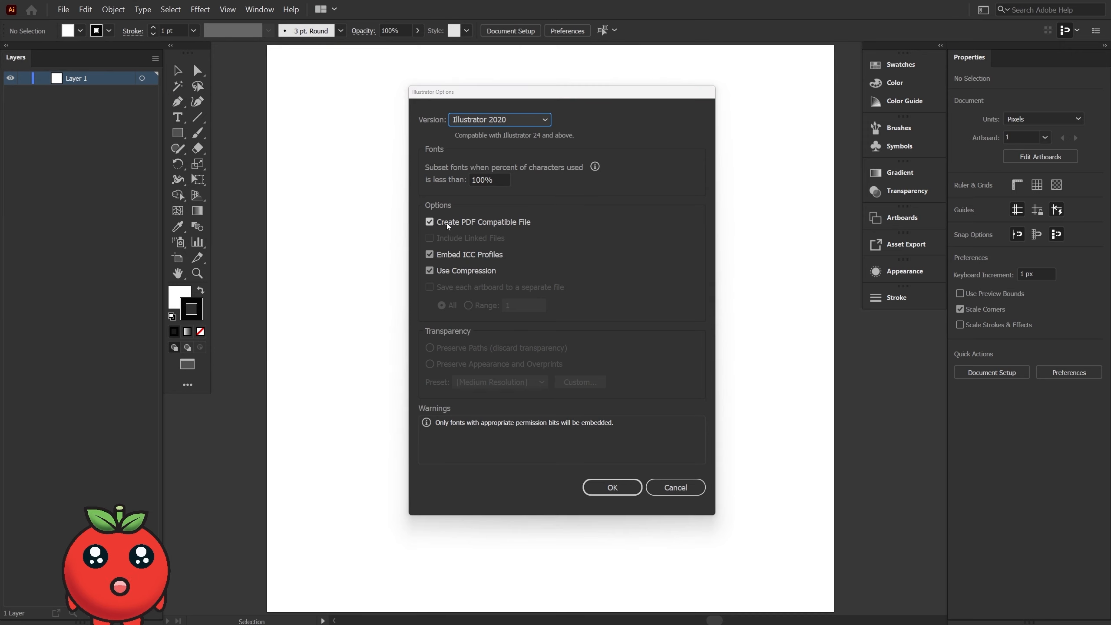
pyautogui.press('Return')
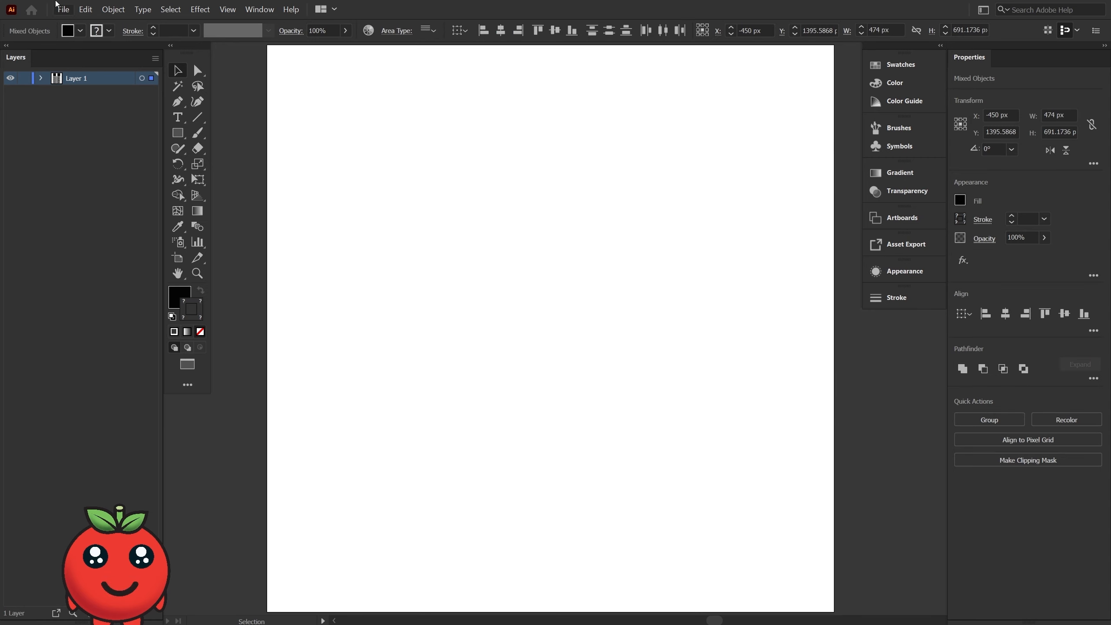
# Revert the document HAHA 2.ai to its saved version, discarding the current changes
pyautogui.click(57, 13)
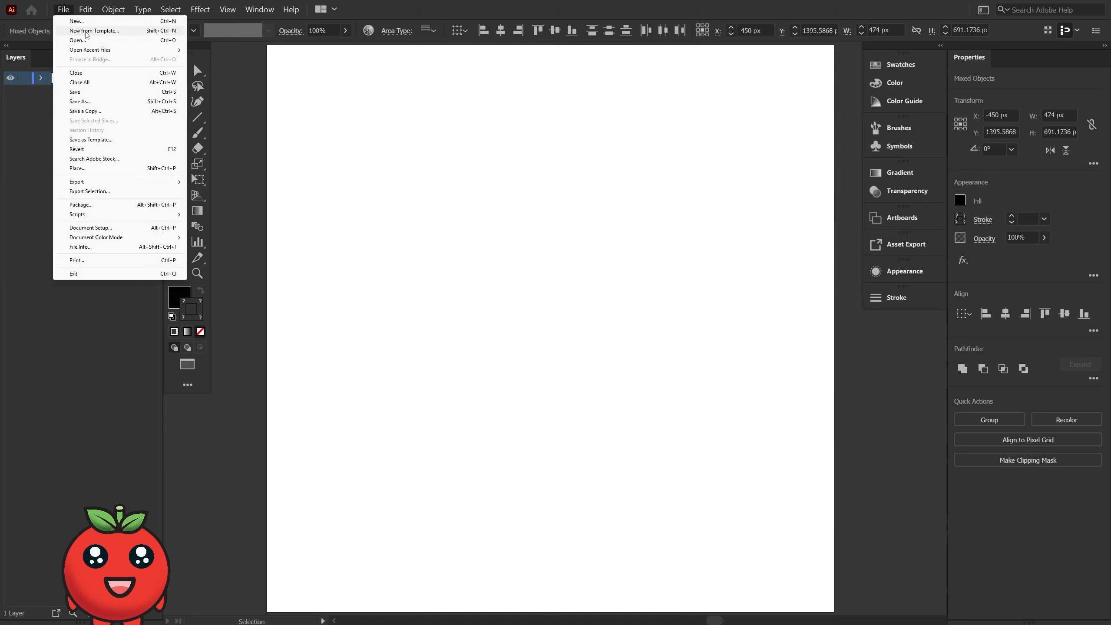
pyautogui.click(87, 149)
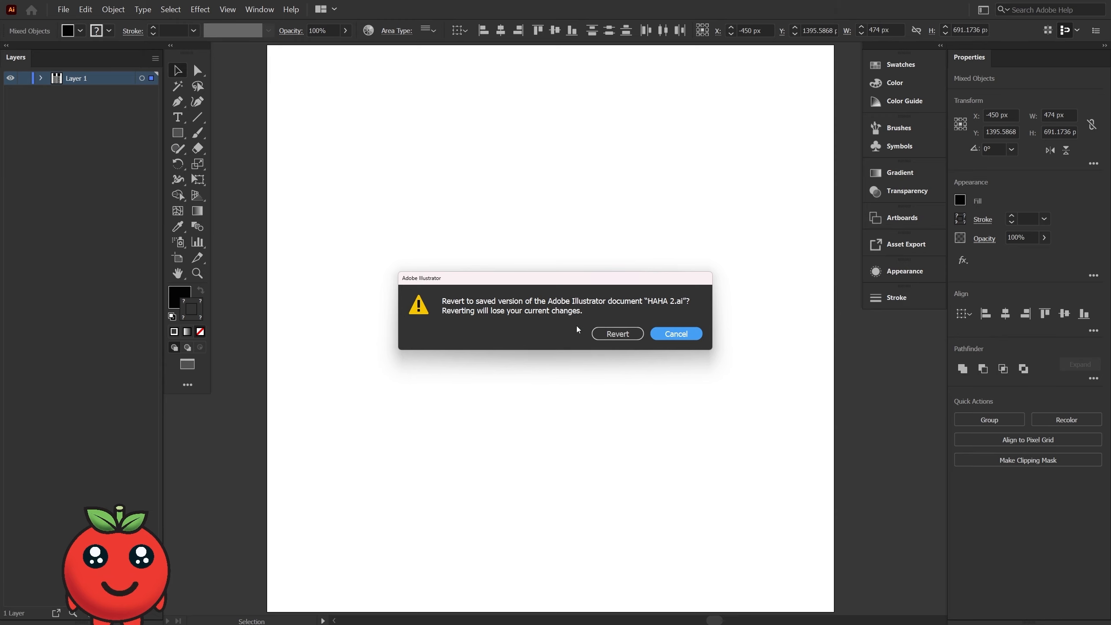
pyautogui.click(610, 333)
# Place HAHA.ai on the artboard as a linked file about 564 px square and inspect its text up close
pyautogui.click(64, 9)
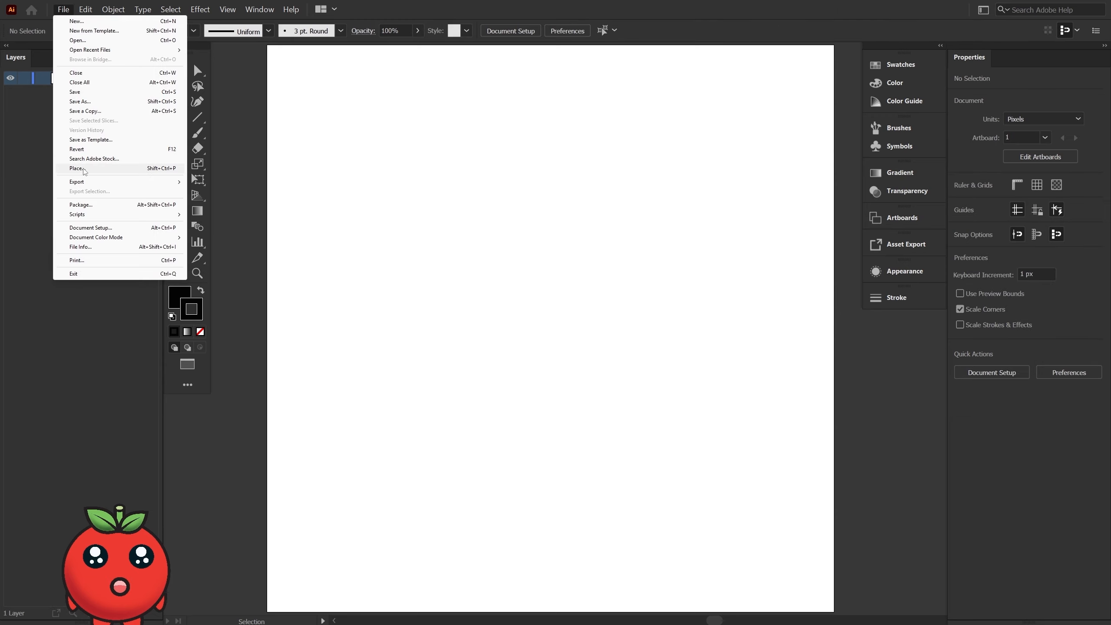
pyautogui.click(76, 168)
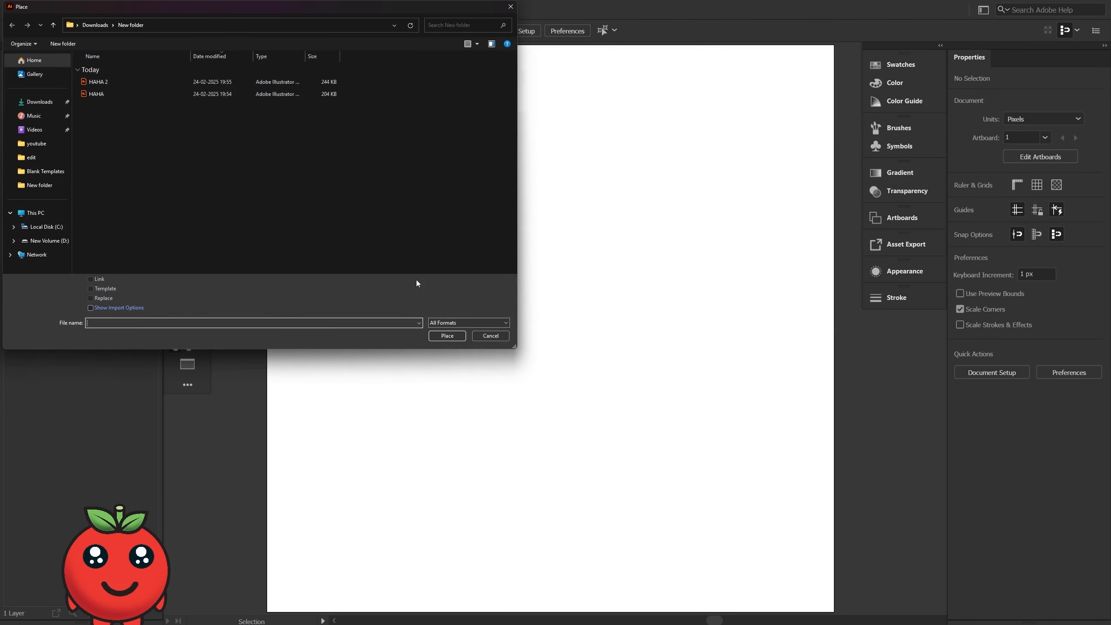
pyautogui.doubleClick(110, 93)
pyautogui.moveTo(356, 175); pyautogui.dragTo(727, 461)
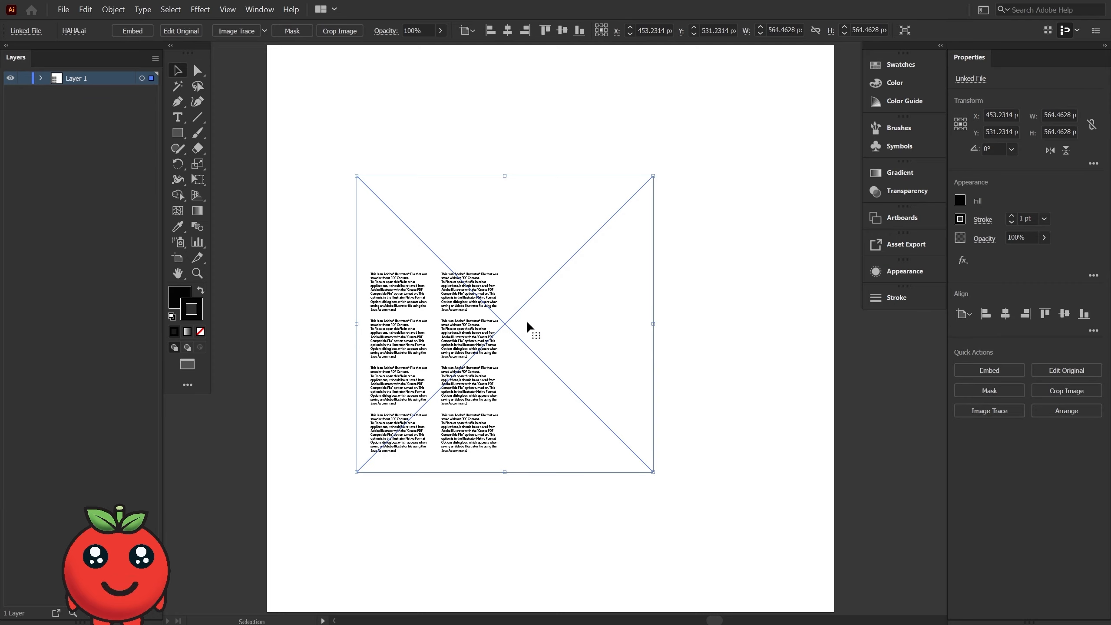
pyautogui.scroll(5, 412, 291)
pyautogui.press('space')
pyautogui.moveTo(284, 230); pyautogui.dragTo(480, 323)
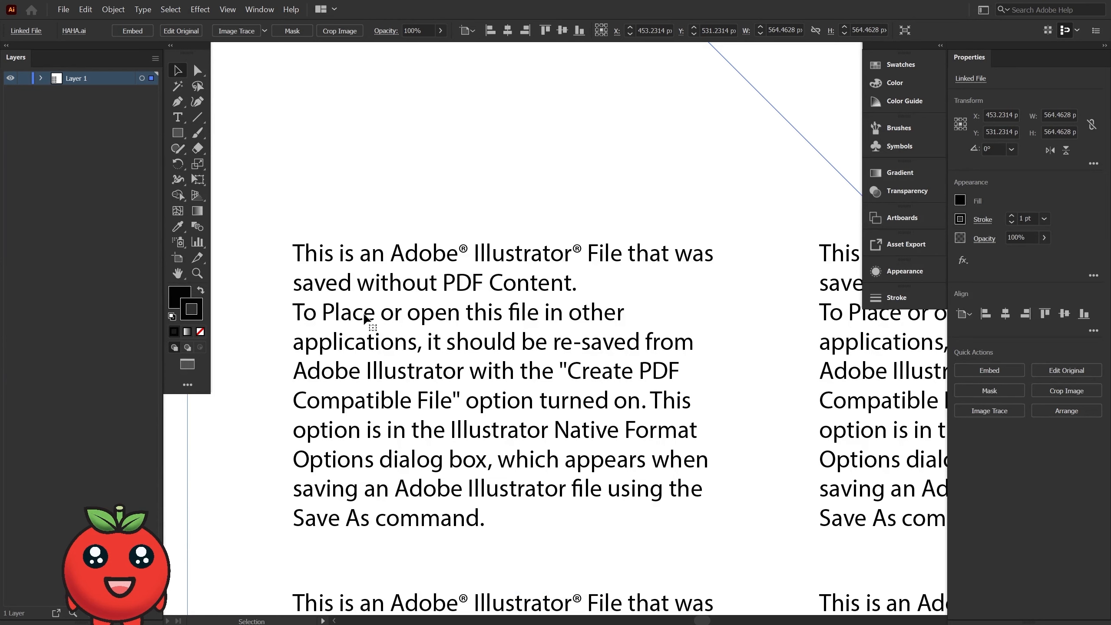
pyautogui.scroll(-5, 499, 392)
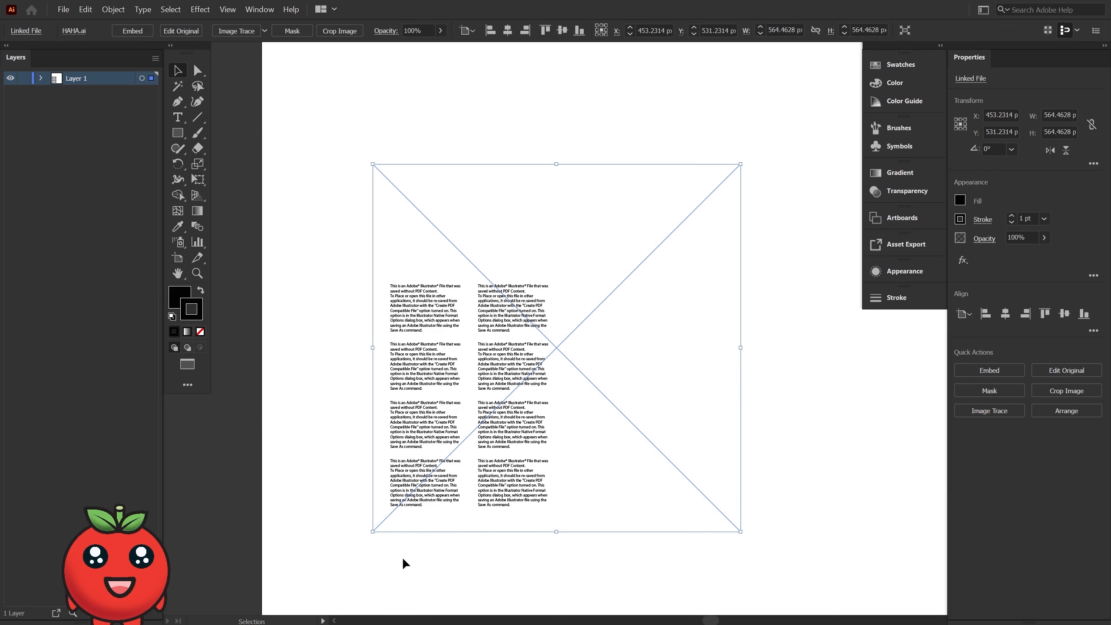
# Reopen HAHA.ai from the list of recently opened files
pyautogui.click(63, 10)
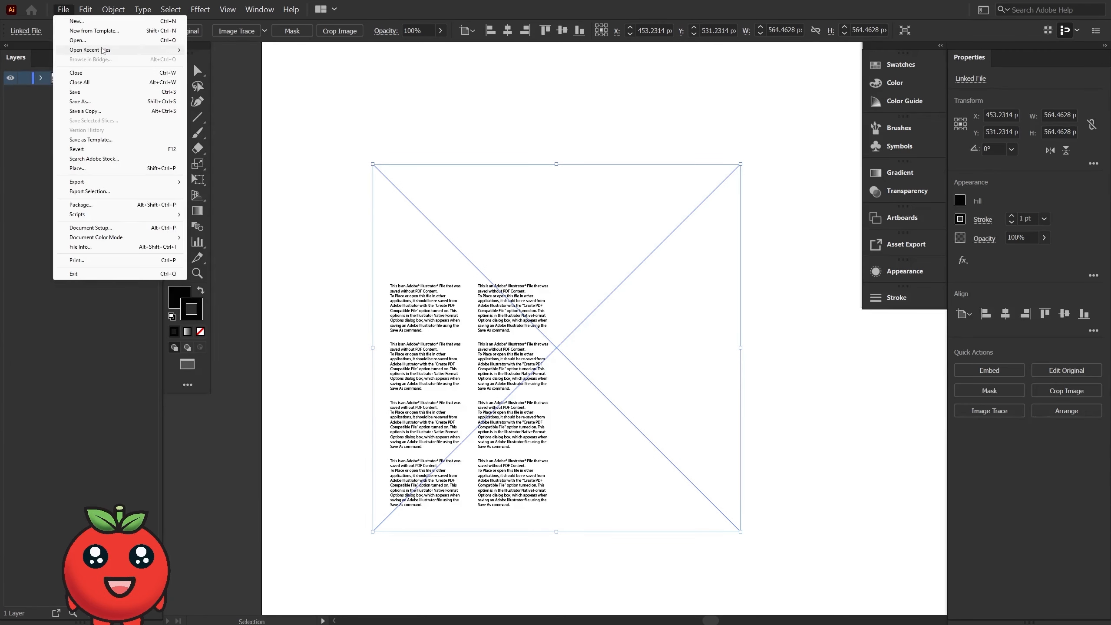
pyautogui.moveTo(177, 50)
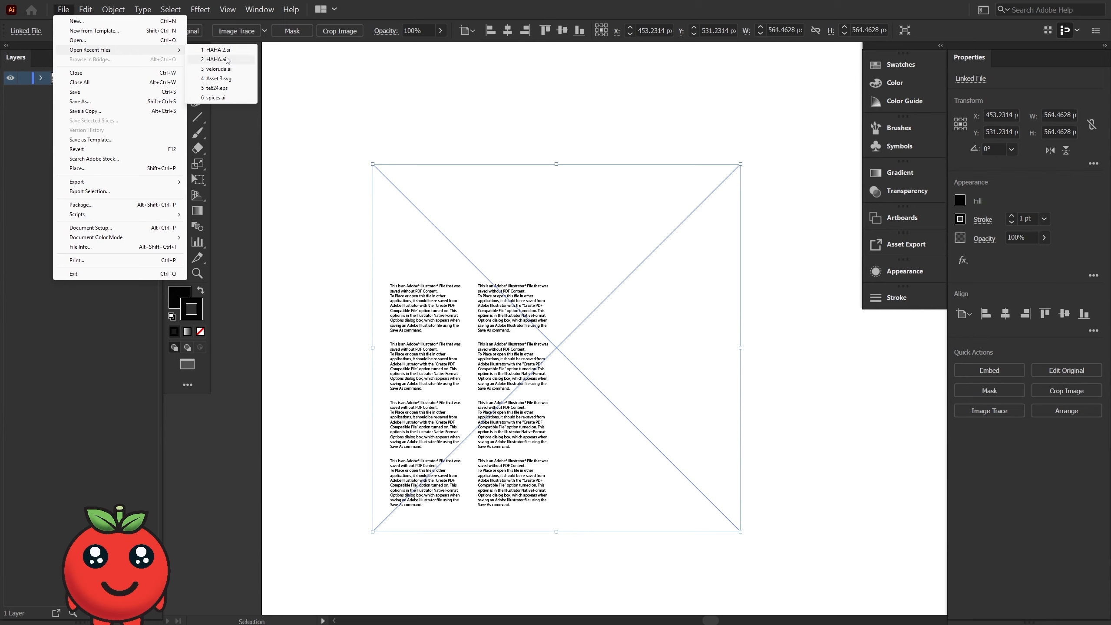
pyautogui.click(230, 70)
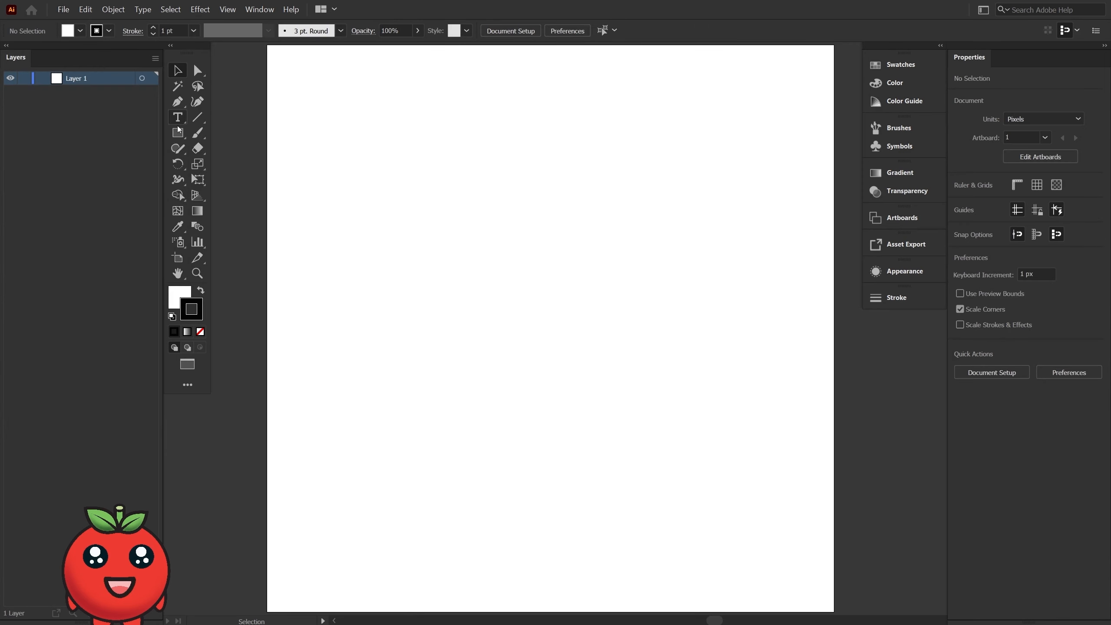
# Draw a rectangle about 345 by 447 px on the artboard and swap its fill and stroke so it is filled black
pyautogui.press('m')
pyautogui.moveTo(457, 154); pyautogui.dragTo(637, 386)
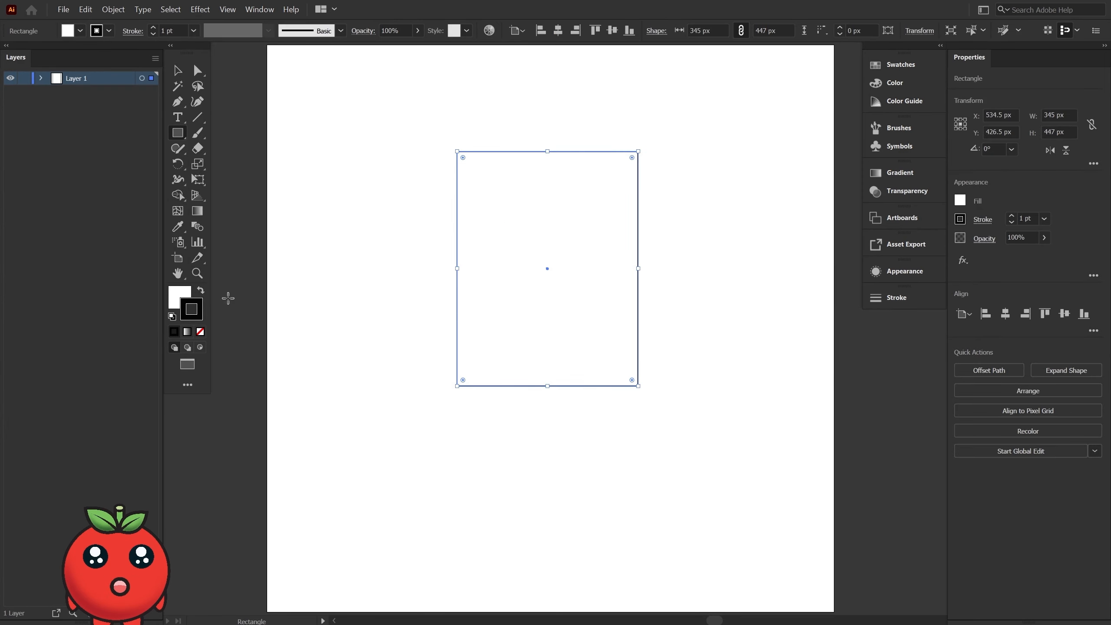
pyautogui.click(201, 293)
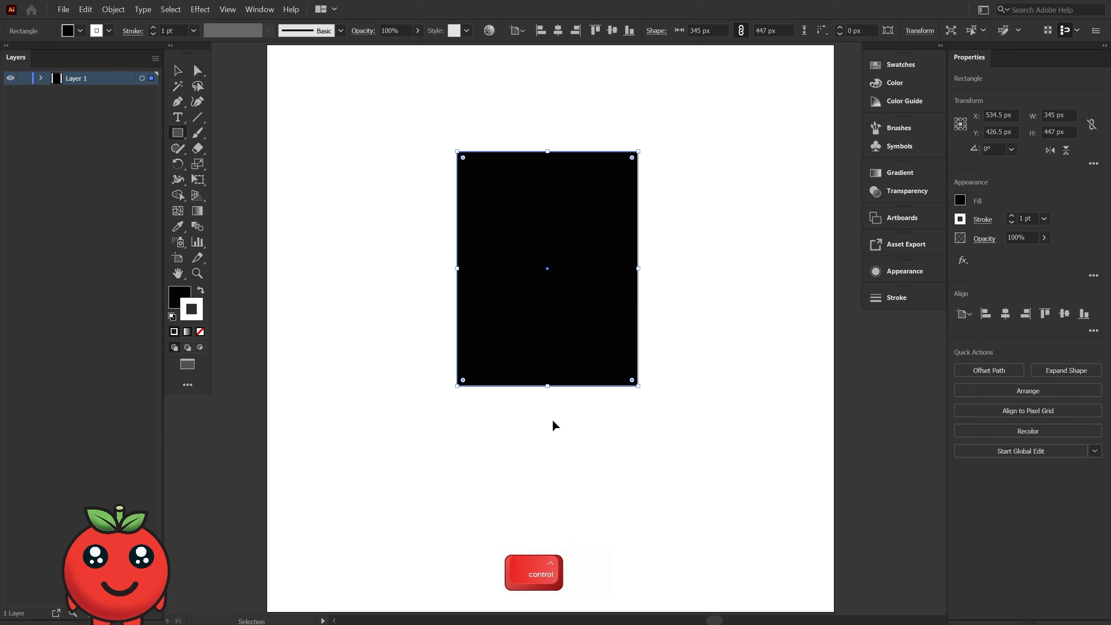
pyautogui.hotkey('ctrl', 's')
# Duplicate the black rectangle so the copy overlaps its lower-left corner, fill the copy with red, and save the document
pyautogui.press('v')
pyautogui.moveTo(573, 350); pyautogui.dragTo(441, 461)
pyautogui.click(900, 64)
pyautogui.click(751, 99)
pyautogui.click(315, 215)
pyautogui.hotkey('ctrl', 's')
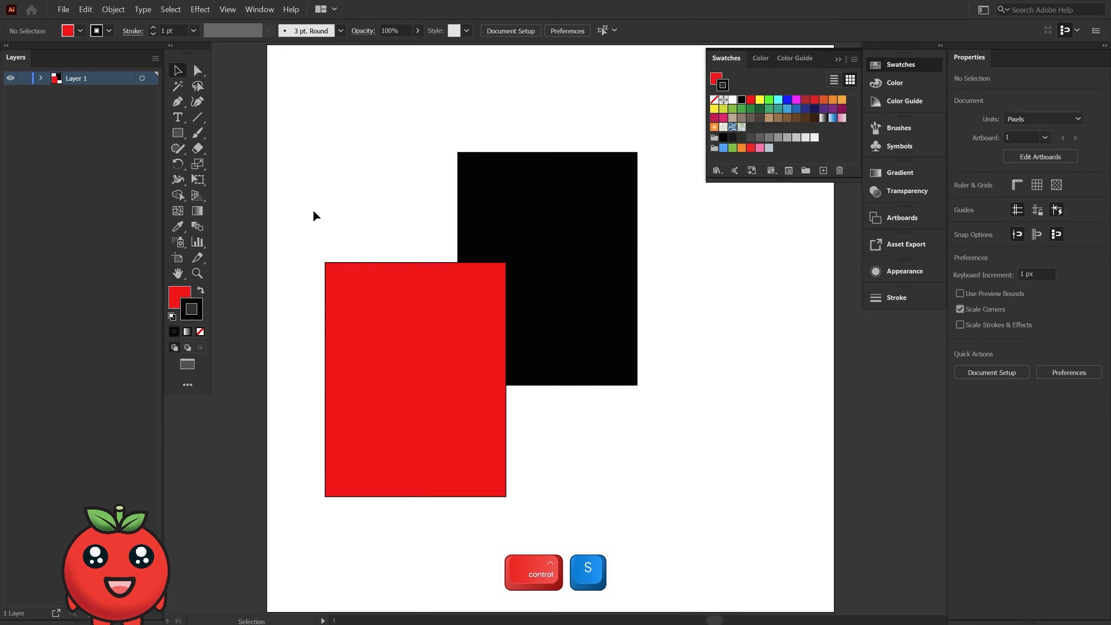
pyautogui.hotkey('ctrl', 's')
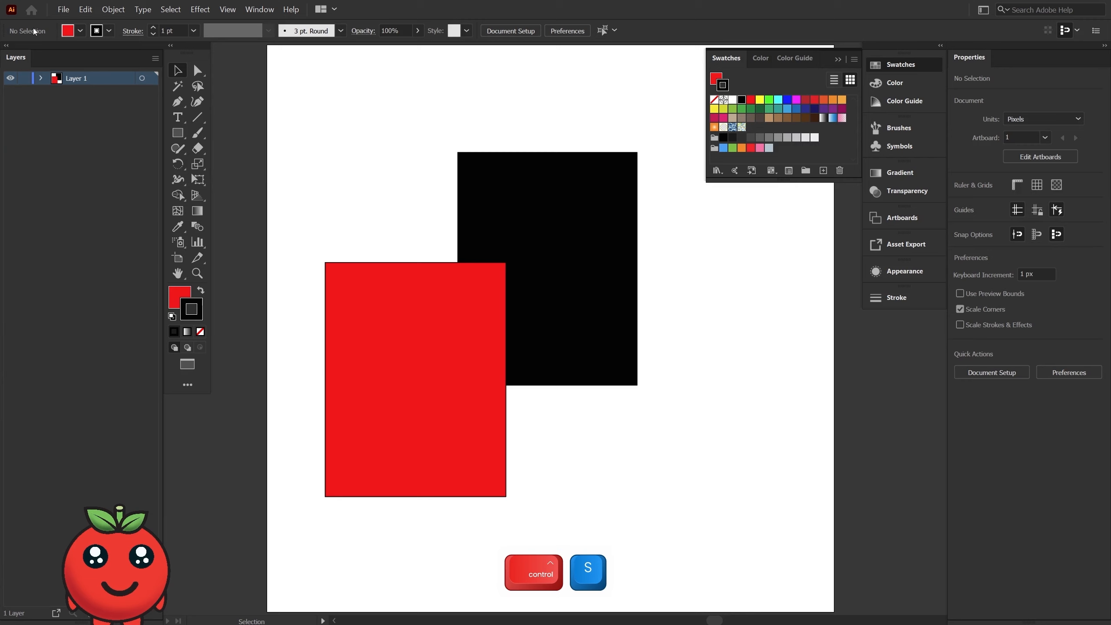
# Place HAHA.ai as a linked file about 458 px square on the blank artboard of the other open document
pyautogui.click(64, 11)
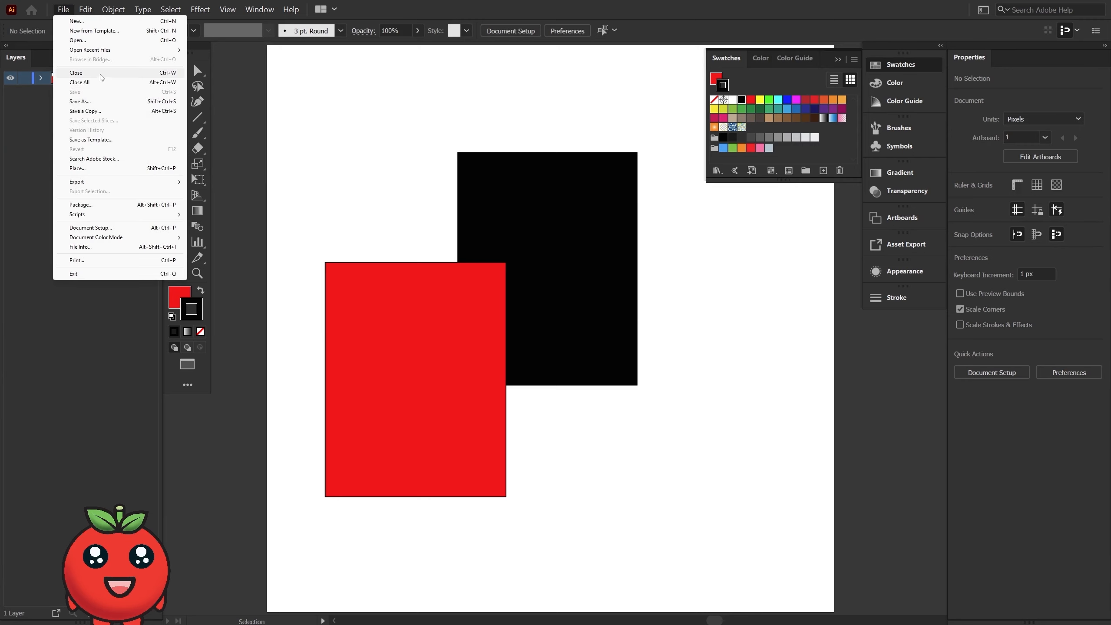
pyautogui.click(271, 100)
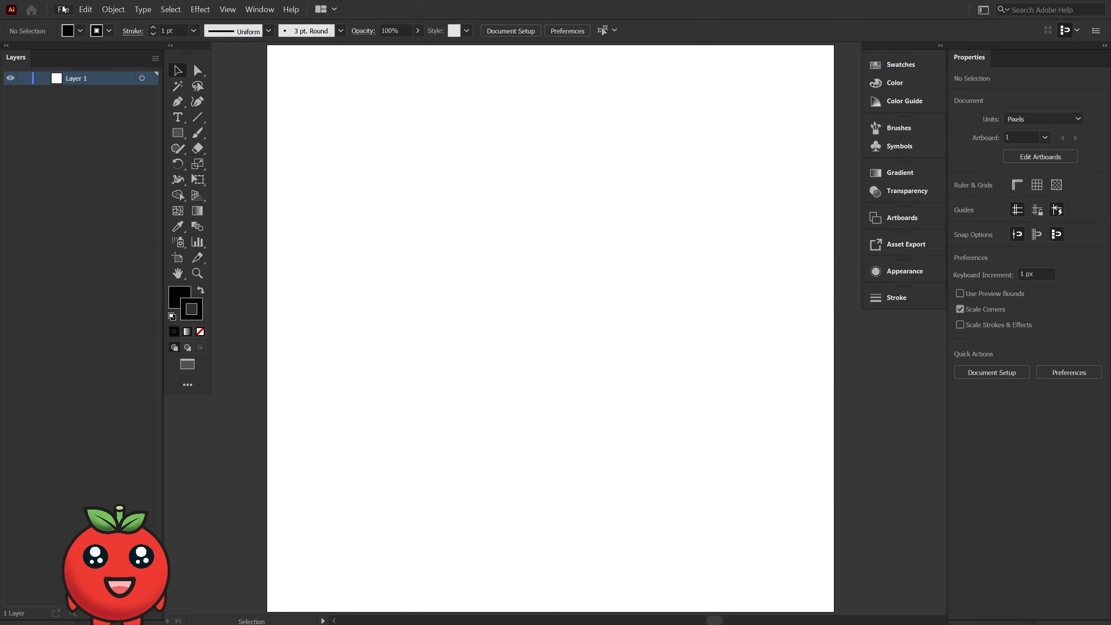
pyautogui.click(66, 10)
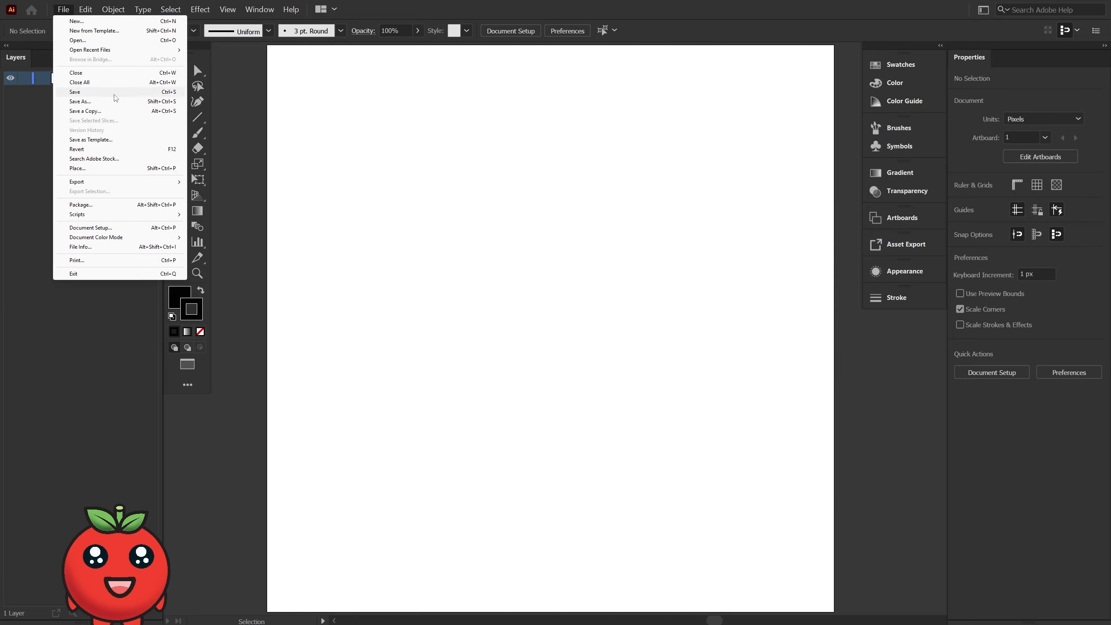
pyautogui.click(77, 168)
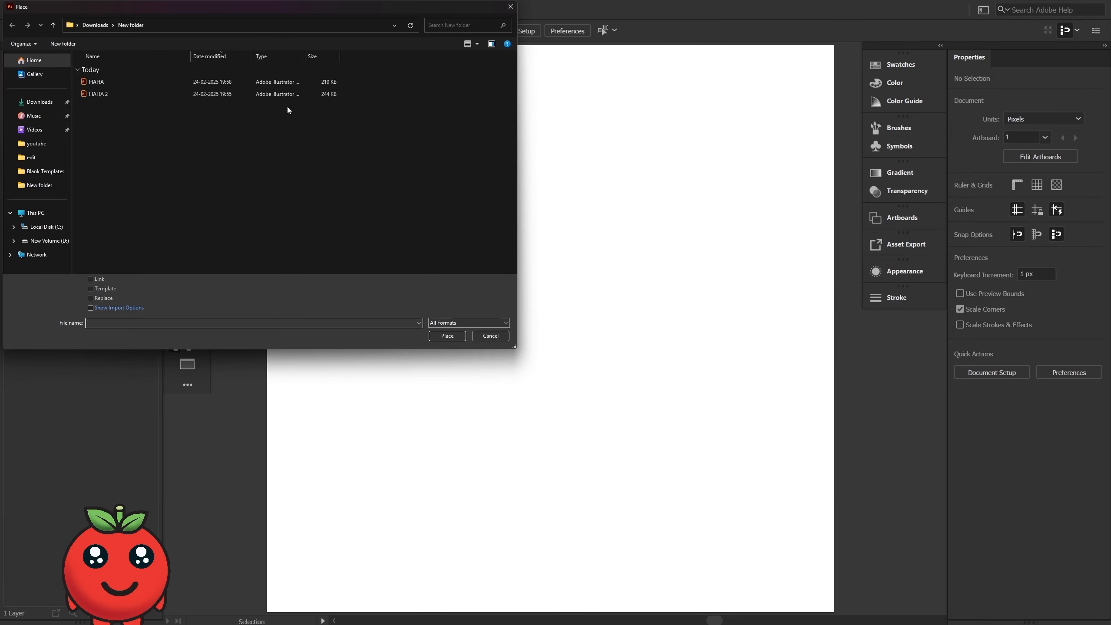
pyautogui.doubleClick(127, 84)
pyautogui.click(554, 288)
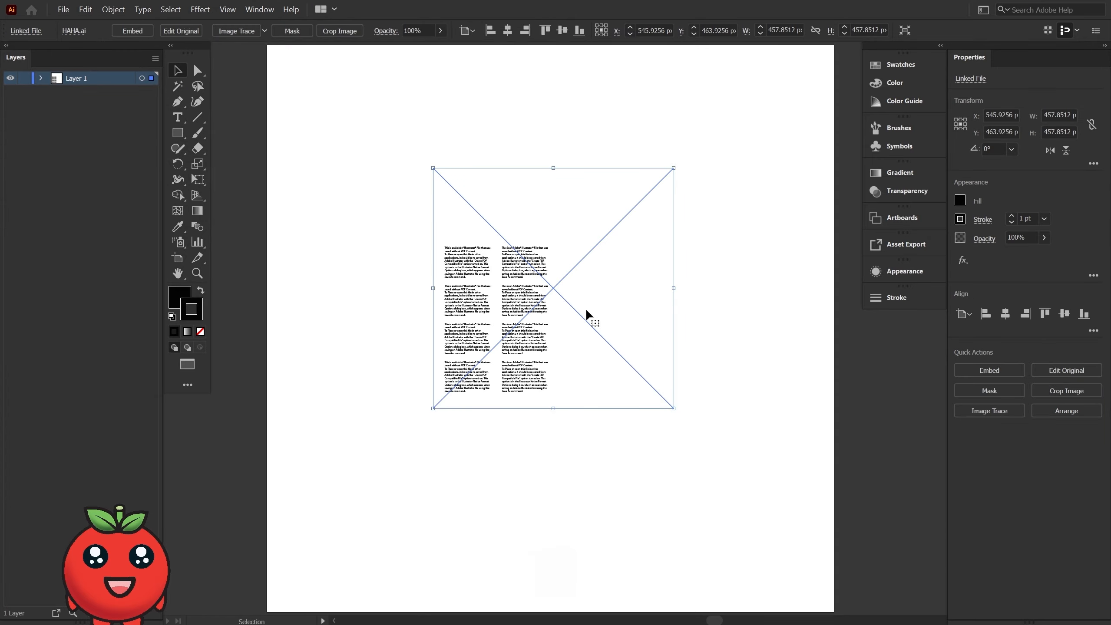
# Enlarge the placed HAHA.ai to about 1094 px square to read its text, and delete it
pyautogui.press('v')
pyautogui.moveTo(855, 317); pyautogui.dragTo(840, 289)
pyautogui.moveTo(477, 311); pyautogui.dragTo(639, 325)
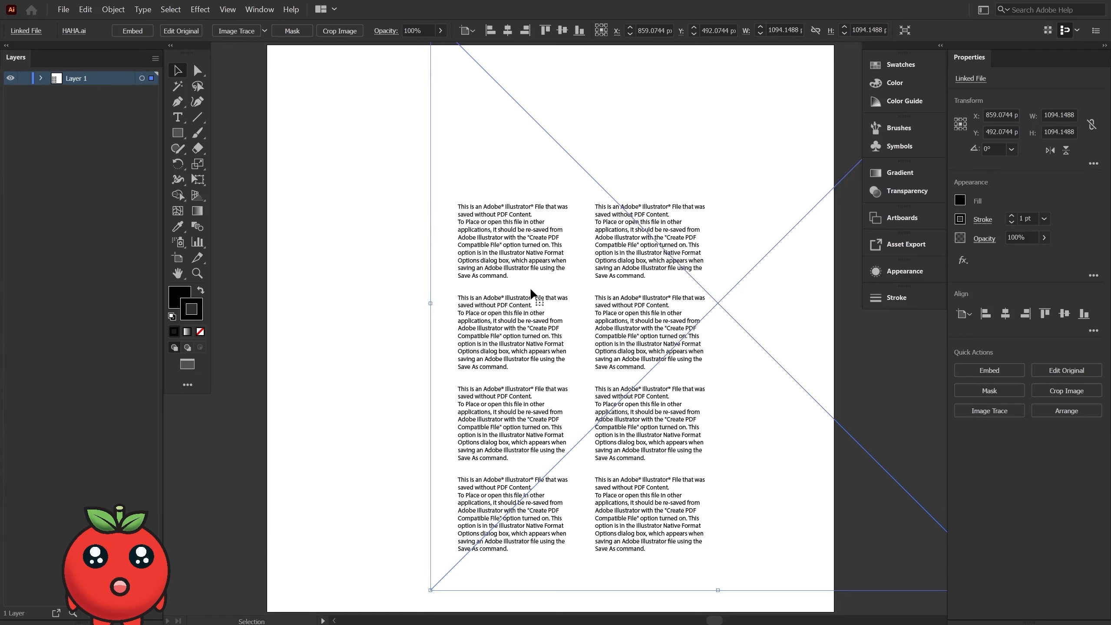
pyautogui.press('Delete')
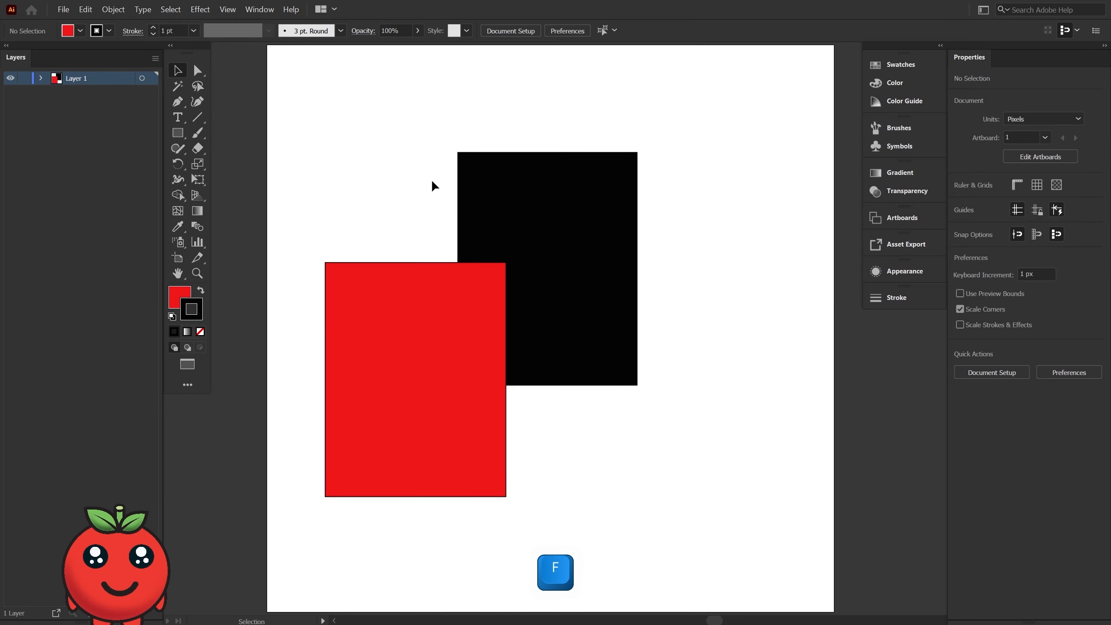
# Save the two-rectangle document over HAHA.ai in Adobe Illustrator (*.AI) format with Create PDF Compatible File enabled
pyautogui.click(63, 9)
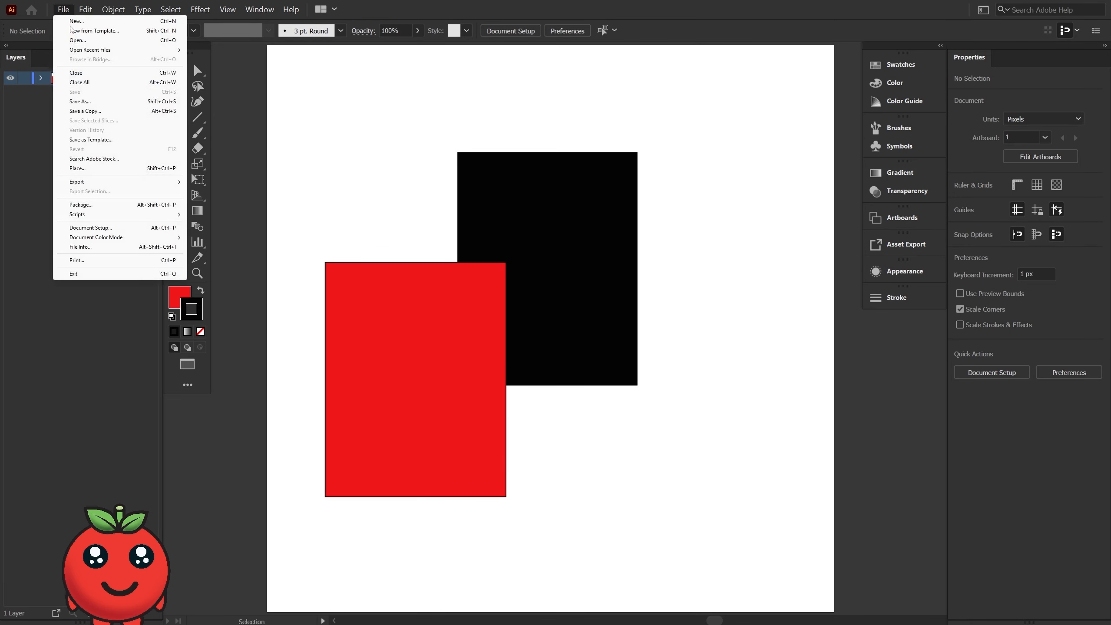
pyautogui.click(81, 102)
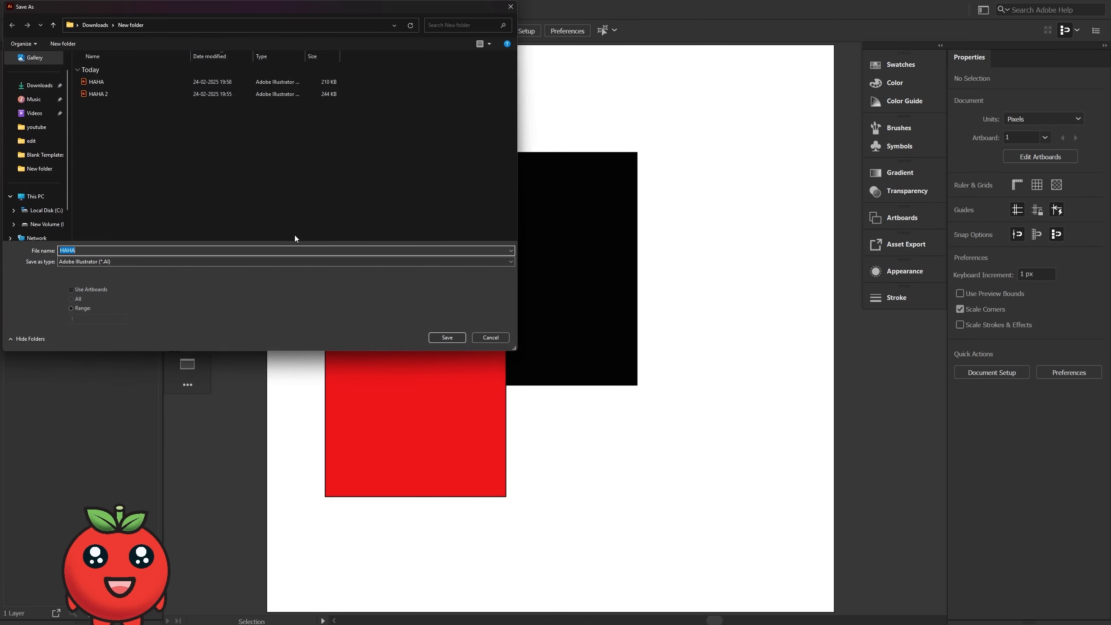
pyautogui.click(105, 84)
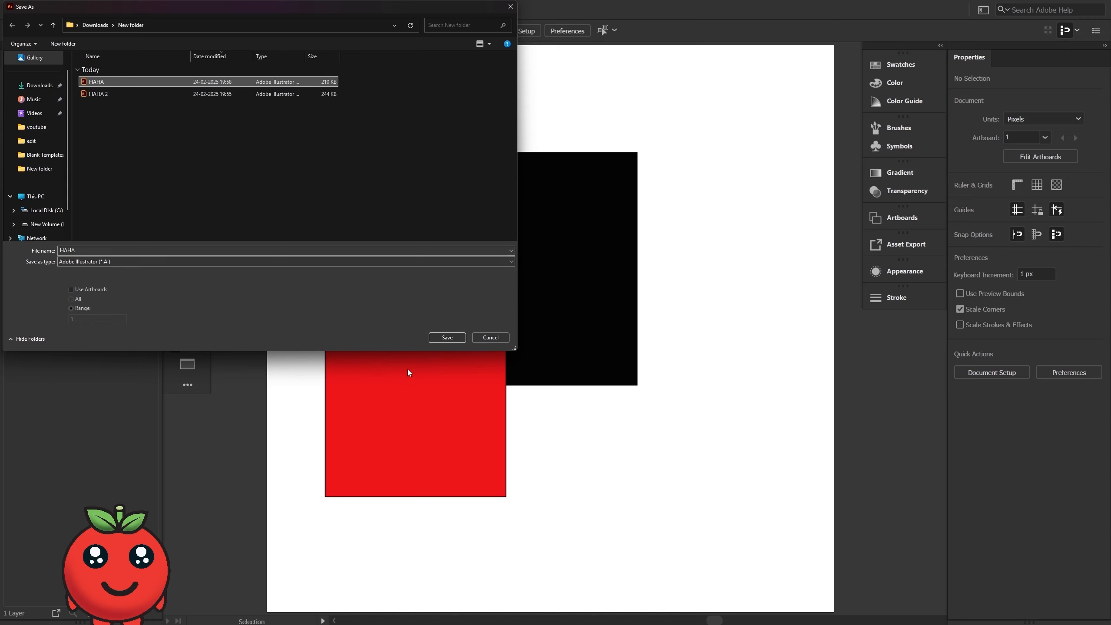
pyautogui.click(447, 337)
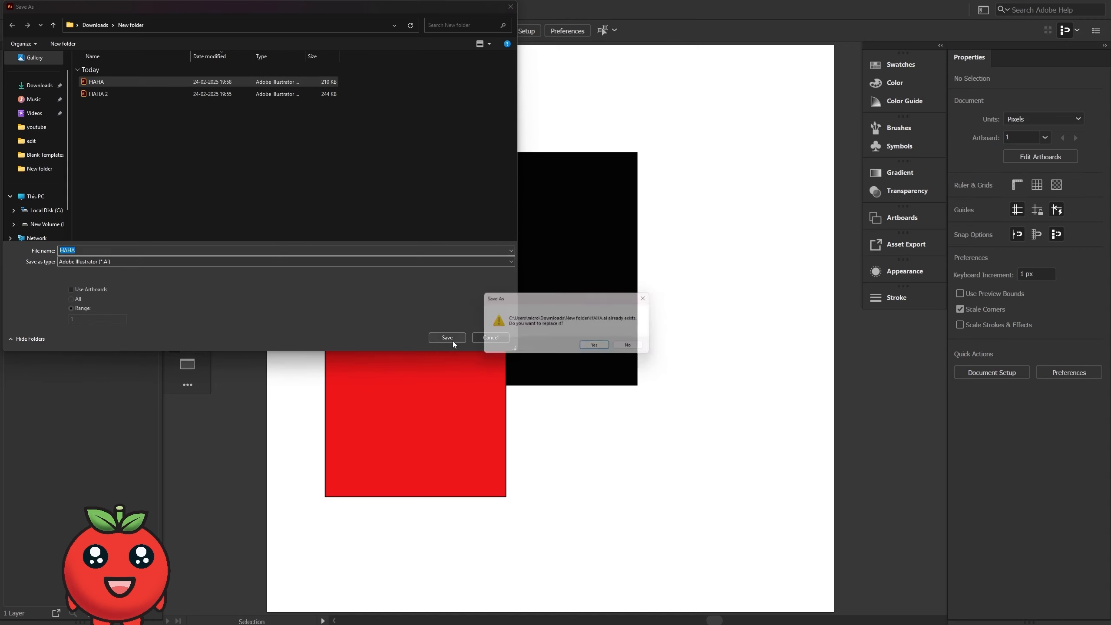
pyautogui.click(599, 349)
pyautogui.click(452, 222)
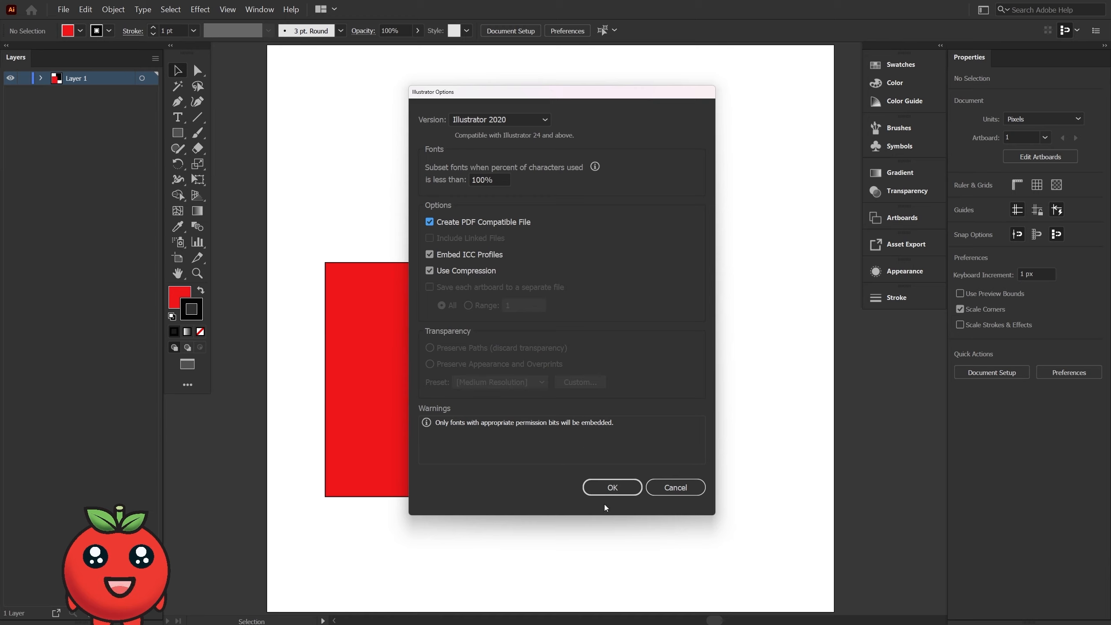
pyautogui.click(606, 490)
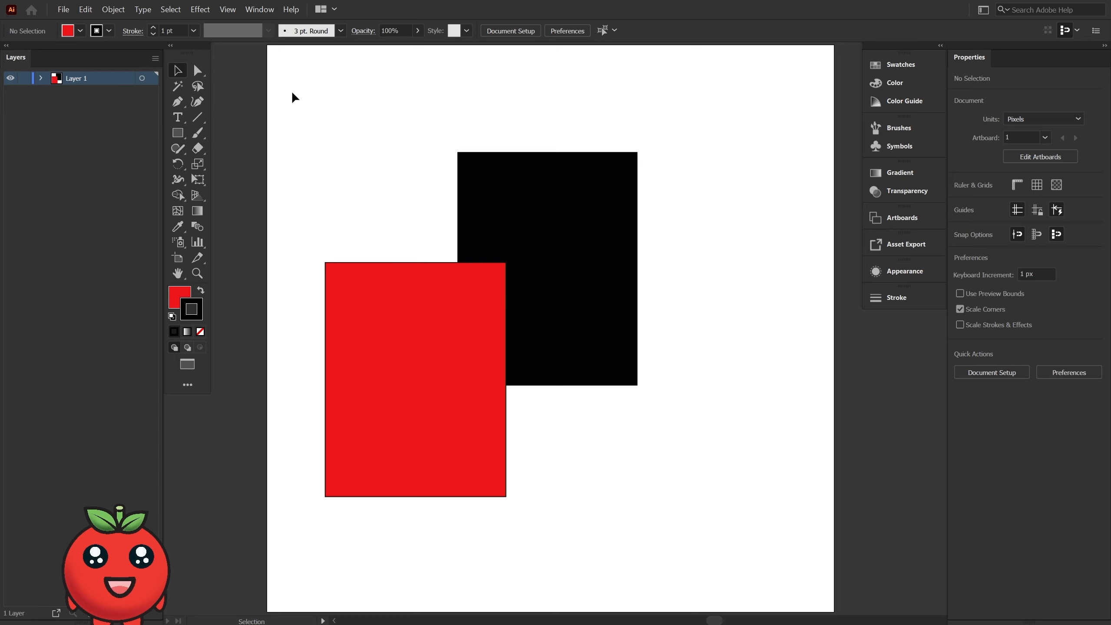
# Place the resaved HAHA.ai as a linked file about 532 px square in the other document and move it toward the artboard's upper-left area
pyautogui.press('f')
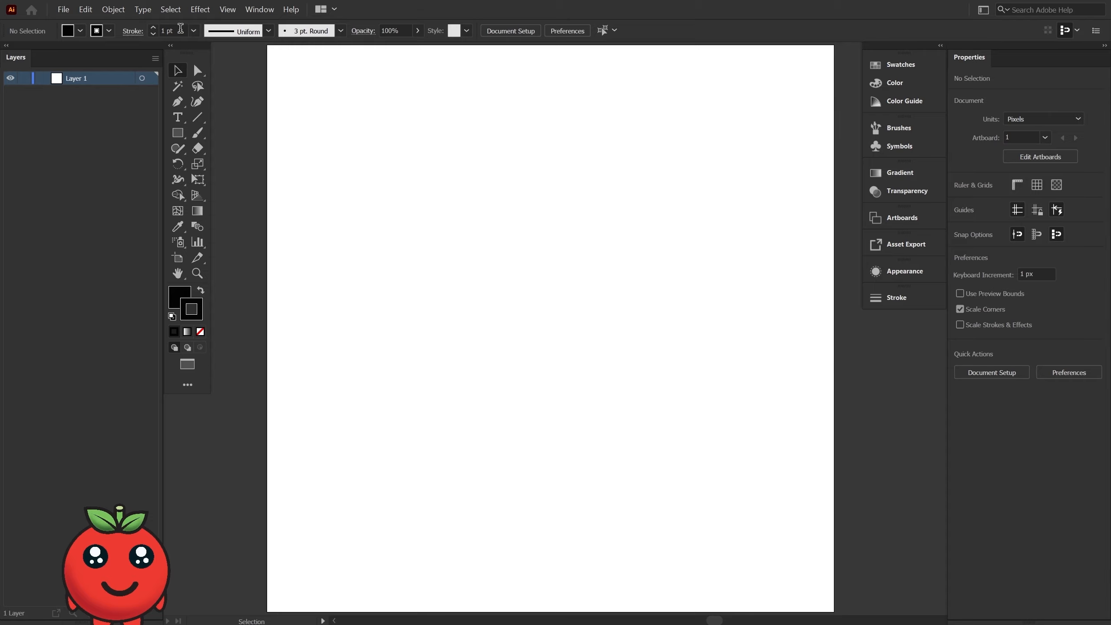
pyautogui.click(86, 9)
pyautogui.click(67, 10)
pyautogui.click(64, 7)
pyautogui.click(109, 168)
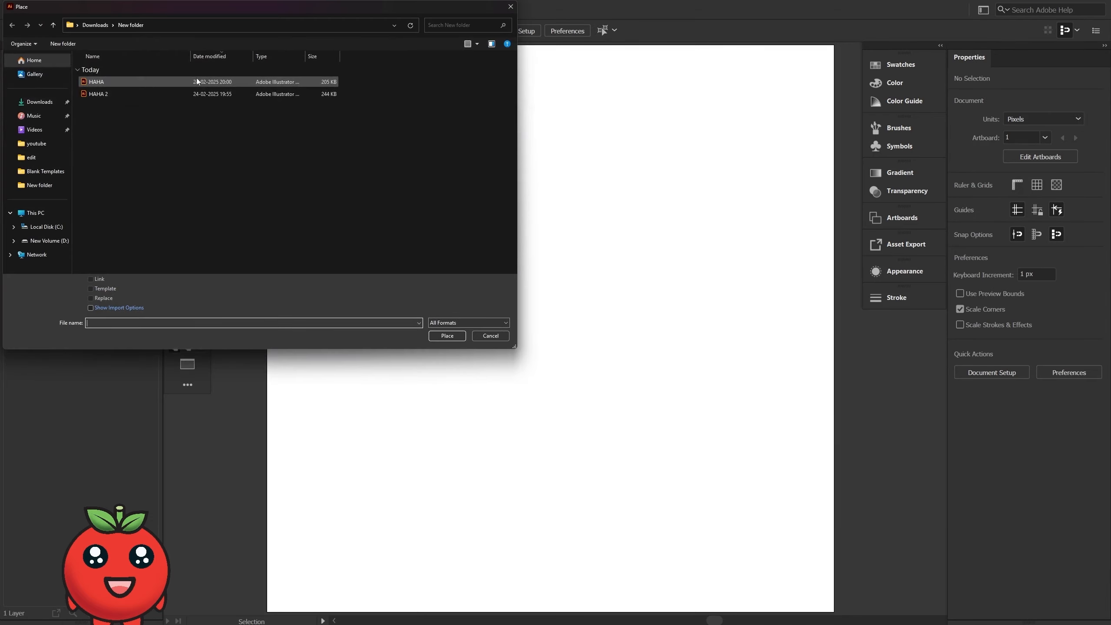
pyautogui.doubleClick(197, 82)
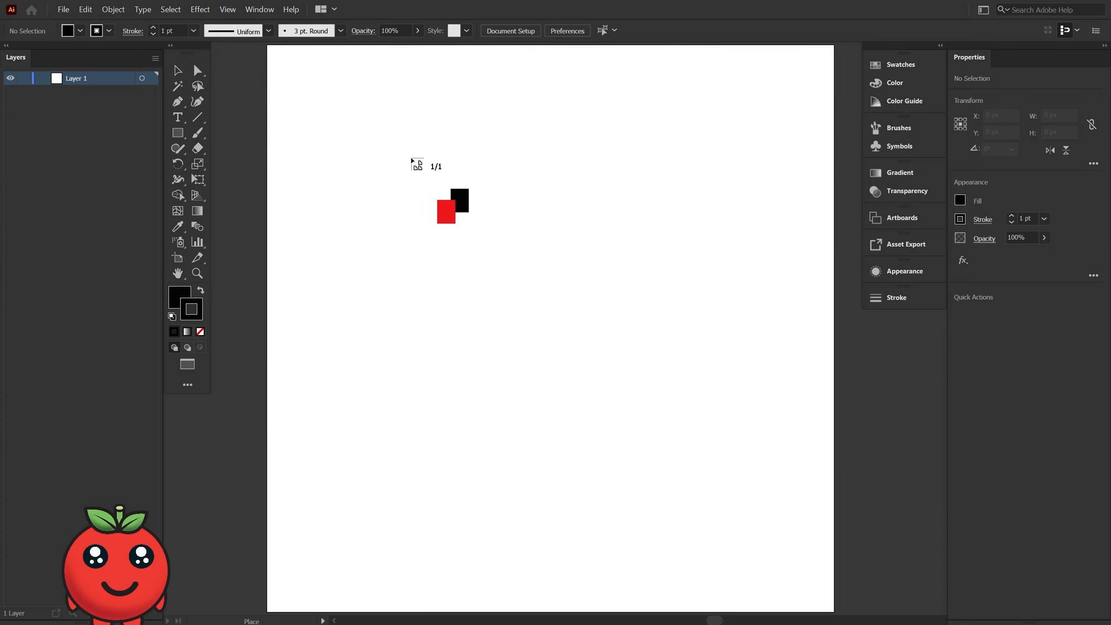
pyautogui.moveTo(410, 157); pyautogui.dragTo(670, 466)
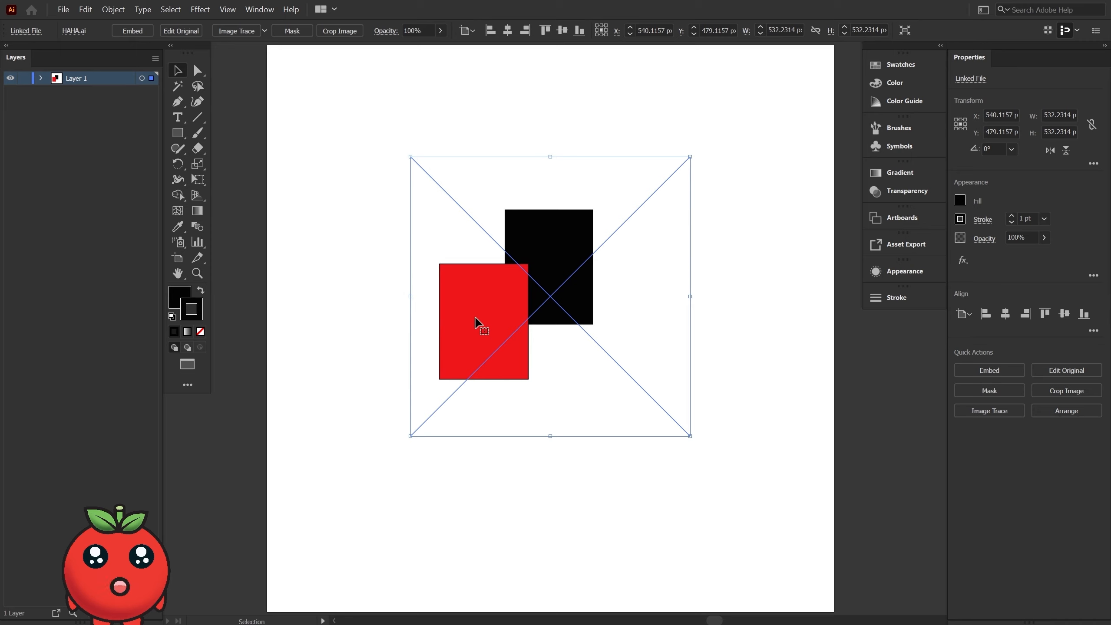
pyautogui.moveTo(478, 324); pyautogui.dragTo(422, 229)
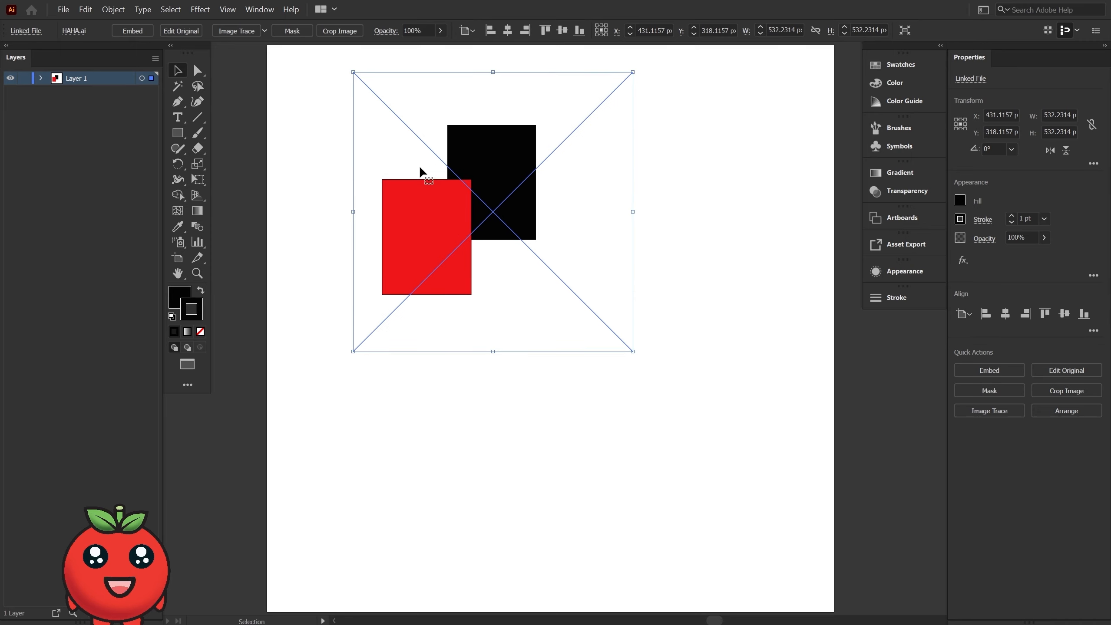
# Examine the corner and outline of the placed file's red rectangle up close to check their sharpness
pyautogui.keyDown('alt'); pyautogui.scroll(5, 419, 171); pyautogui.keyUp('alt')
pyautogui.keyDown('alt'); pyautogui.scroll(10, 306, 218); pyautogui.keyUp('alt')
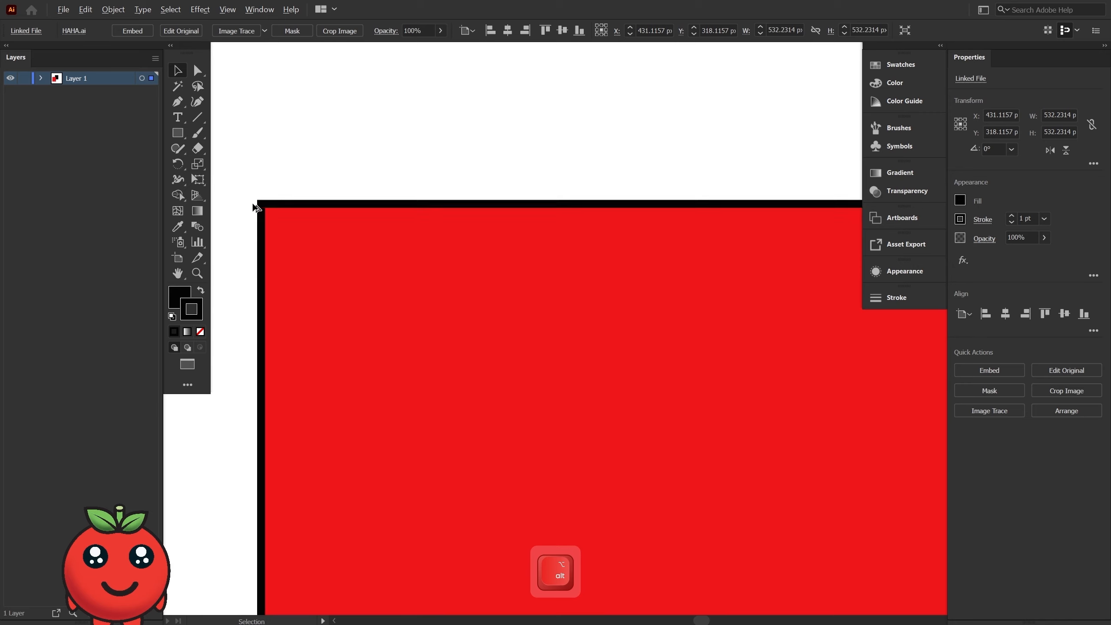
pyautogui.moveTo(258, 117); pyautogui.dragTo(432, 200)
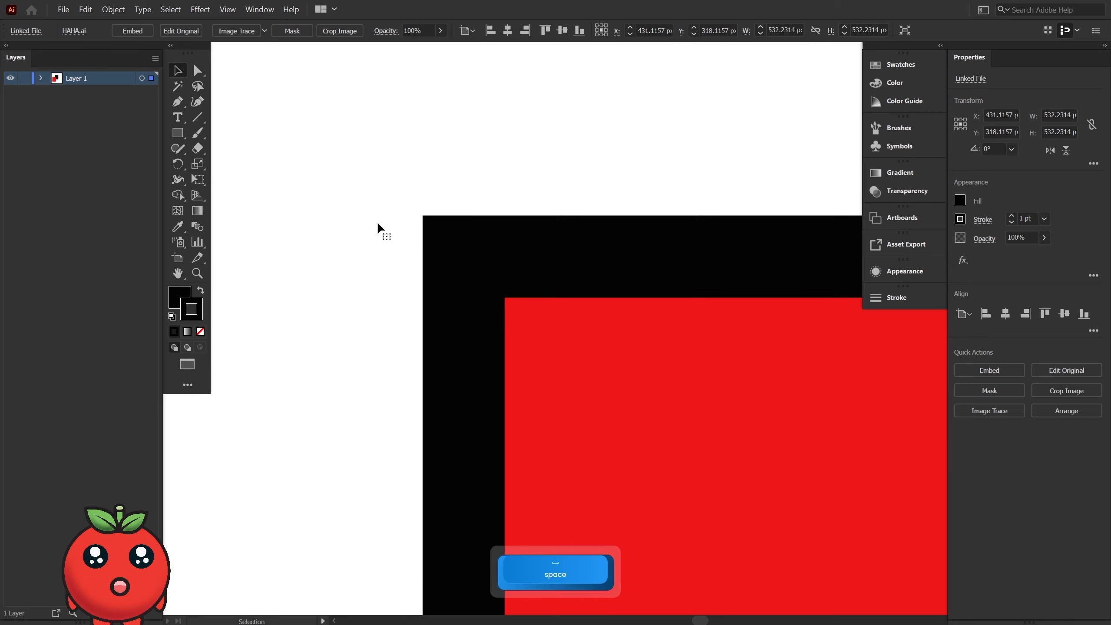
pyautogui.keyDown('alt'); pyautogui.scroll(3, 317, 473); pyautogui.keyUp('alt')
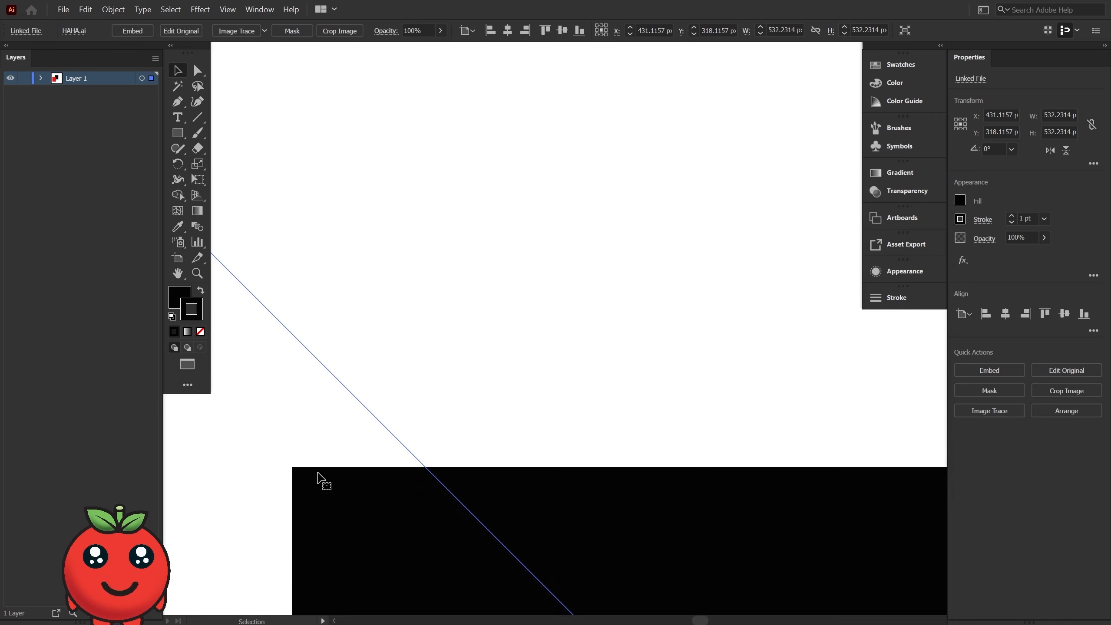
pyautogui.keyDown('alt'); pyautogui.scroll(-3, 326, 478); pyautogui.keyUp('alt')
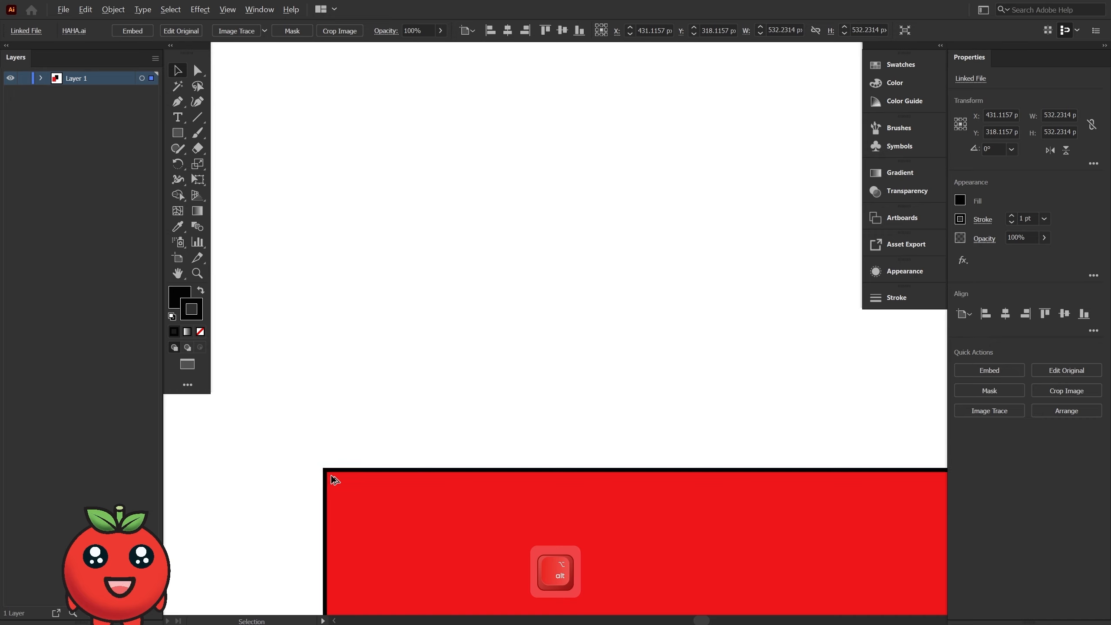
pyautogui.keyDown('alt'); pyautogui.scroll(-3, 337, 484); pyautogui.keyUp('alt')
pyautogui.press('space')
pyautogui.moveTo(359, 571); pyautogui.dragTo(390, 392)
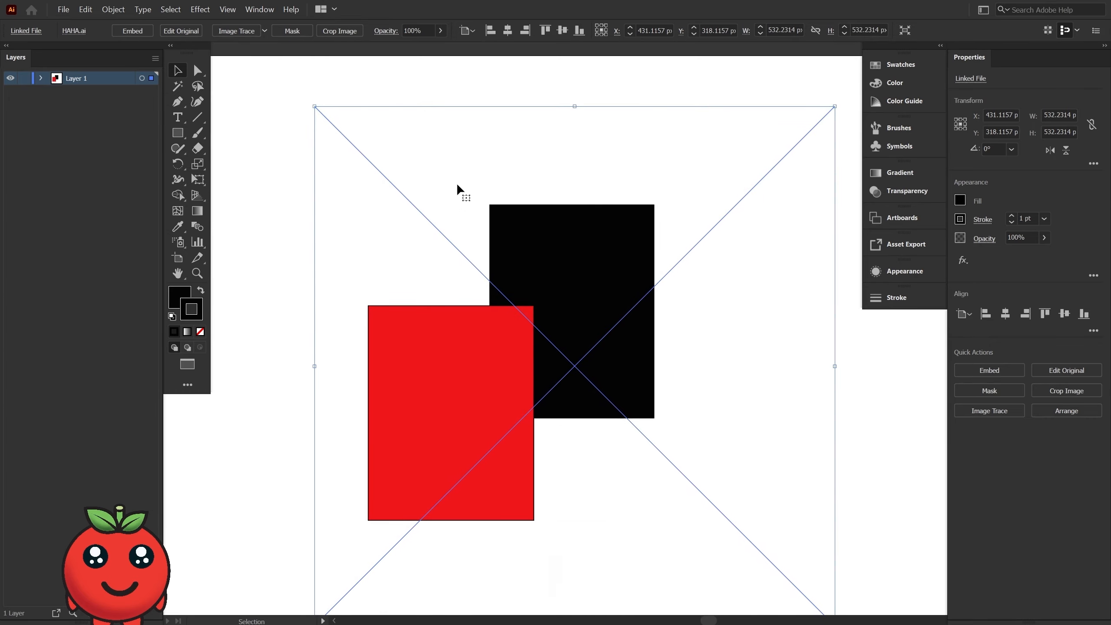
pyautogui.press('Delete')
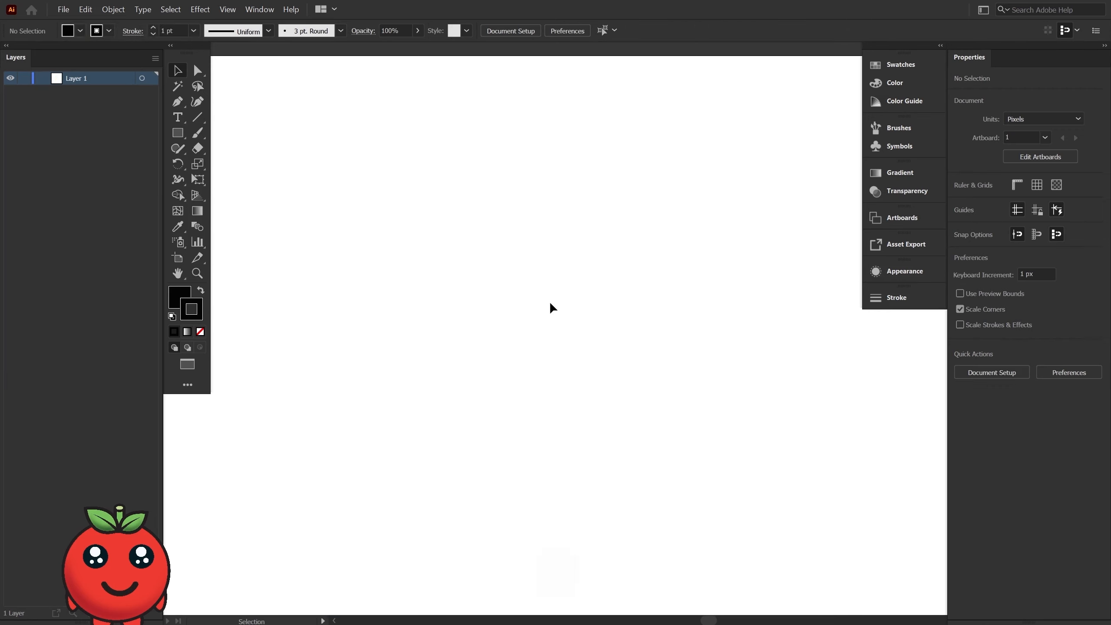
pyautogui.click(63, 9)
pyautogui.click(509, 364)
pyautogui.hotkey('ctrl', 'z')
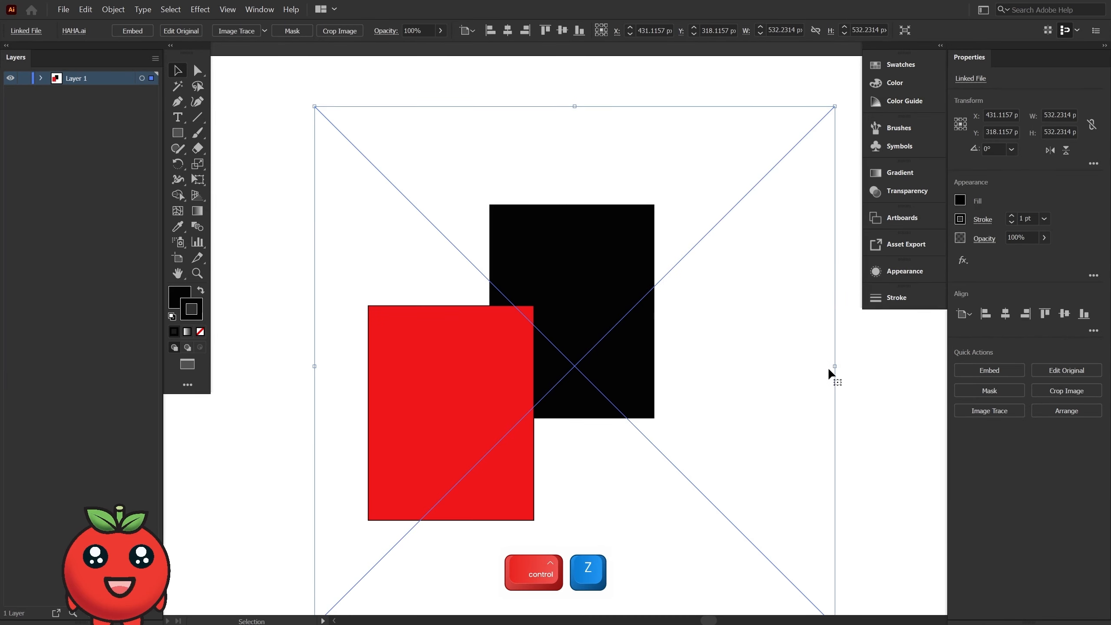
# Enlarge the placed HAHA.ai to about 732 px square and check its Export Selection settings, including the scale and format list
pyautogui.moveTo(835, 366); pyautogui.dragTo(932, 366)
pyautogui.click(63, 10)
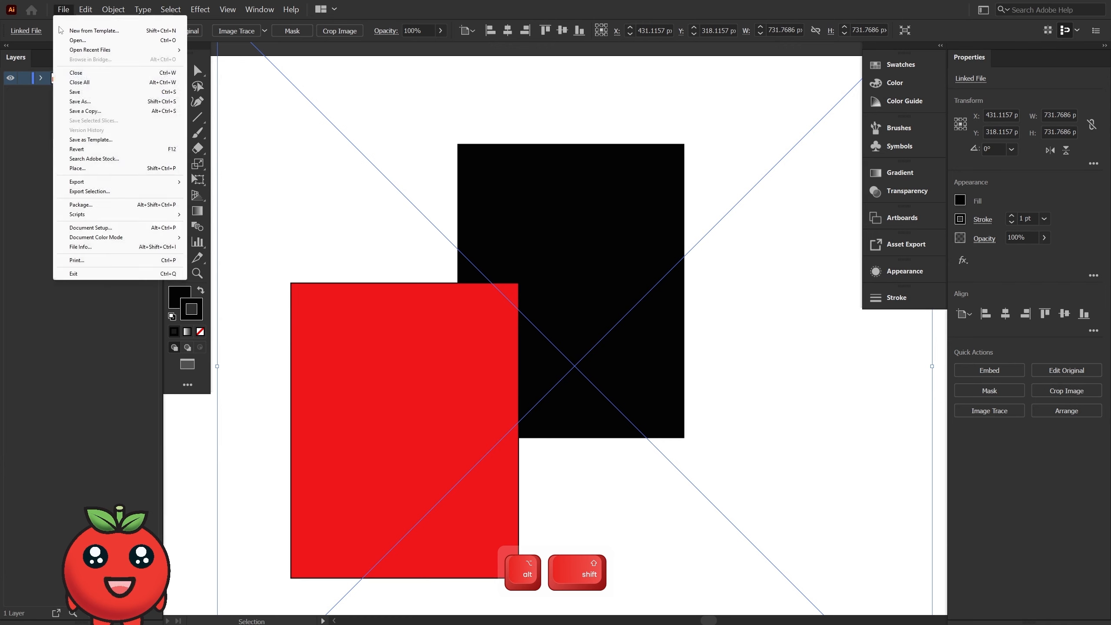
pyautogui.moveTo(131, 182)
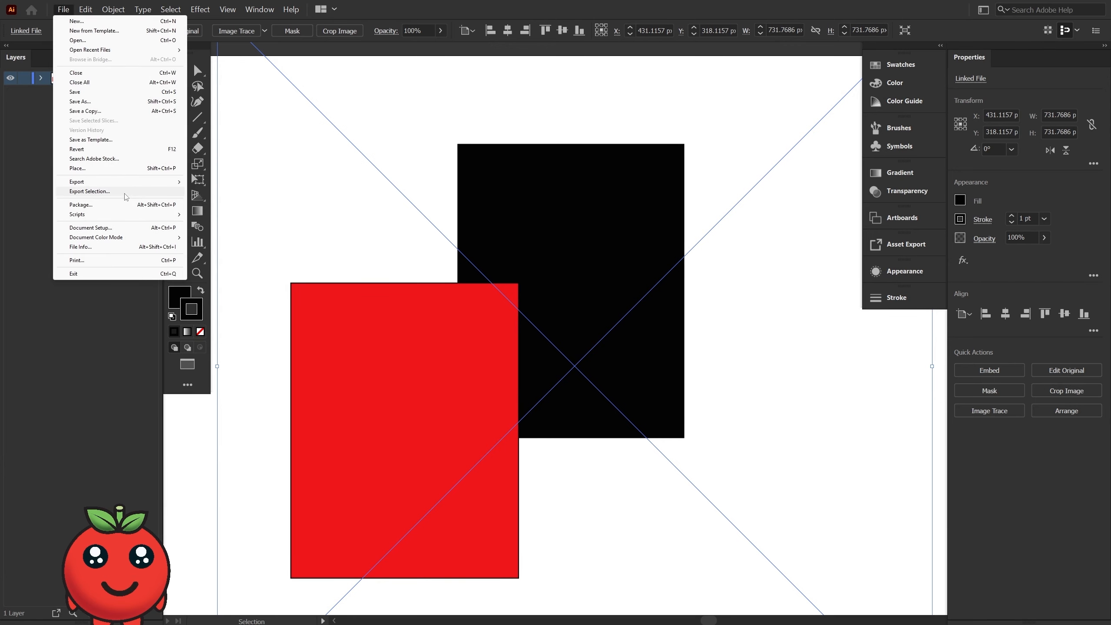
pyautogui.click(125, 193)
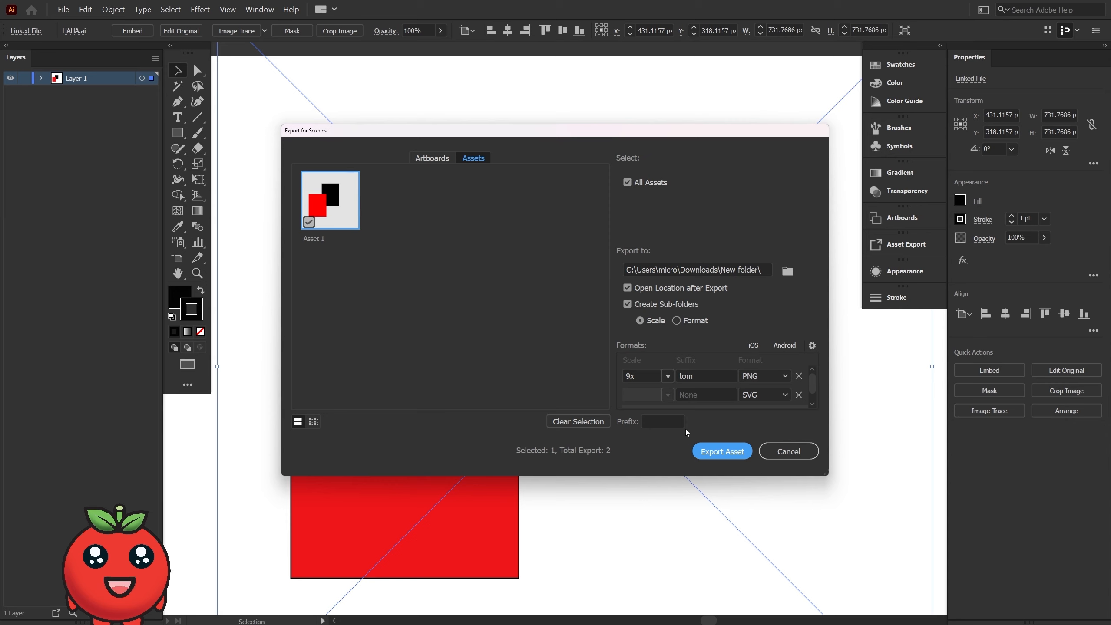
pyautogui.scroll(-1, 693, 394)
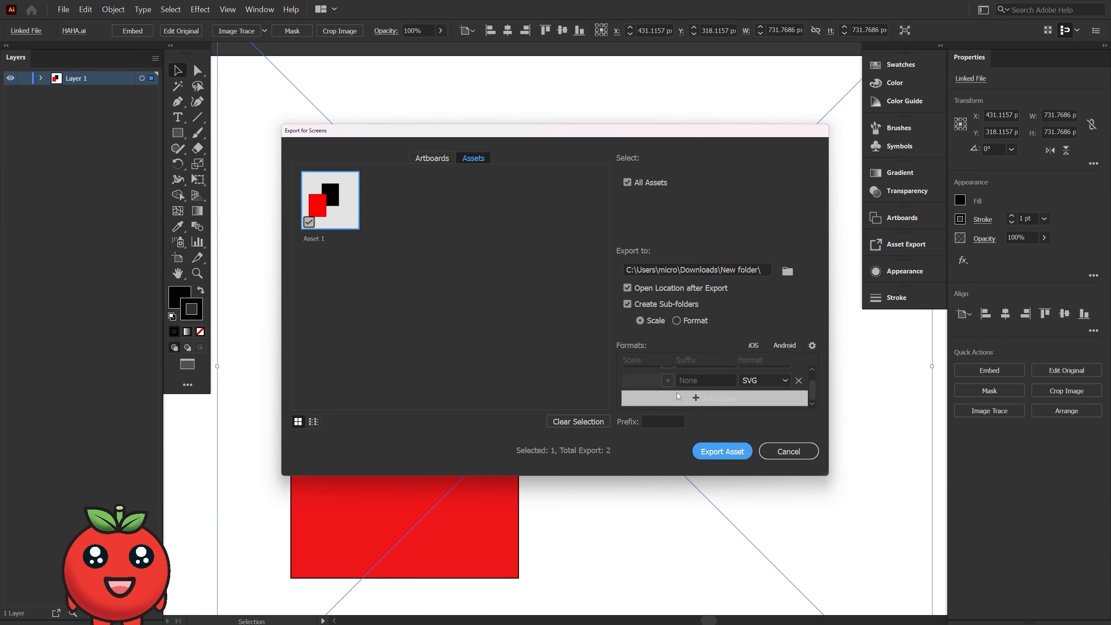
pyautogui.click(722, 451)
# Preview the Artboards export with the Full Document option in Export for Screens, and close it without exporting
pyautogui.click(63, 9)
pyautogui.moveTo(166, 181)
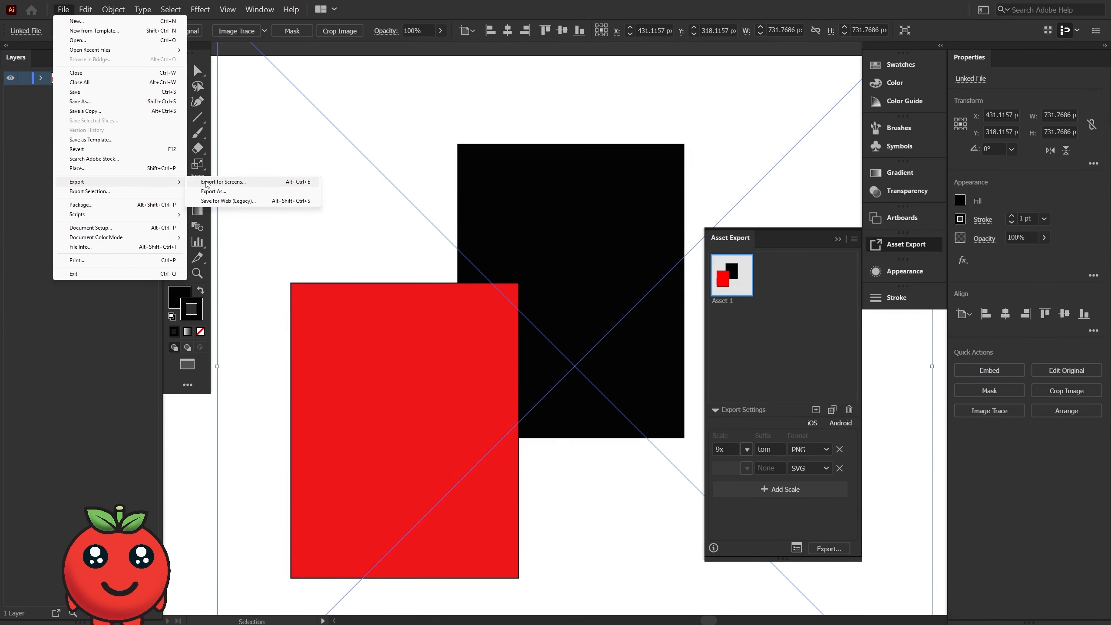
pyautogui.click(207, 183)
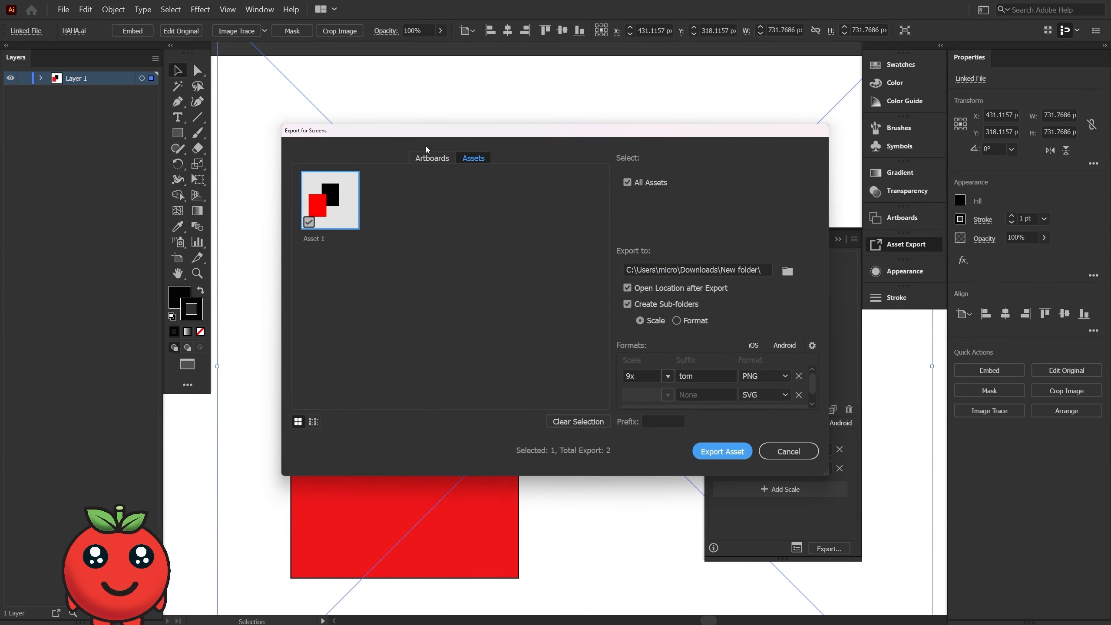
pyautogui.click(431, 158)
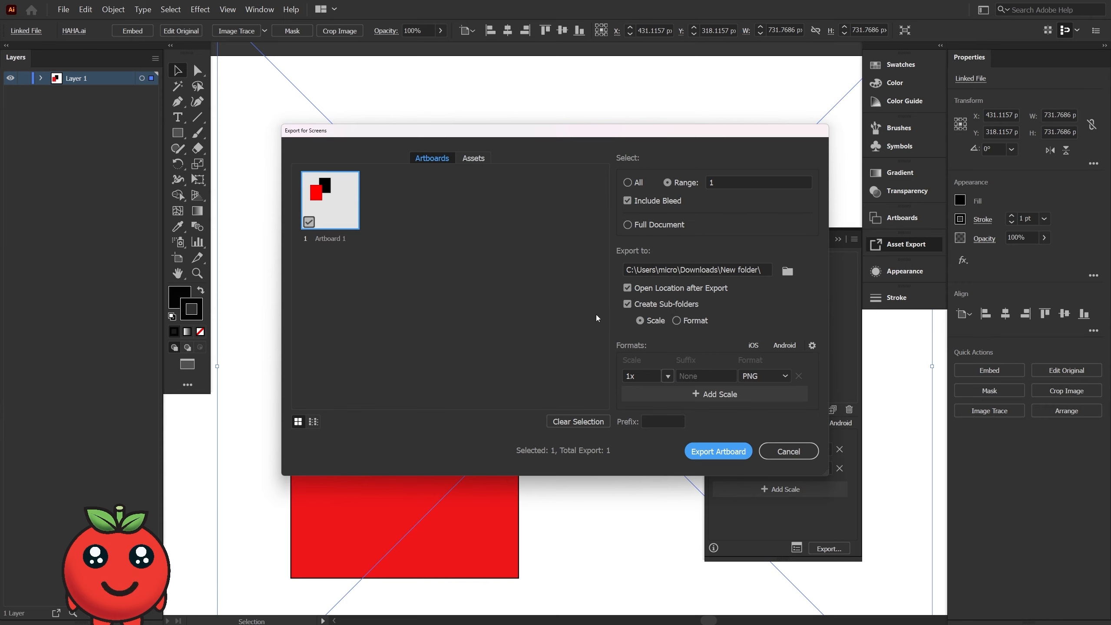
pyautogui.click(657, 224)
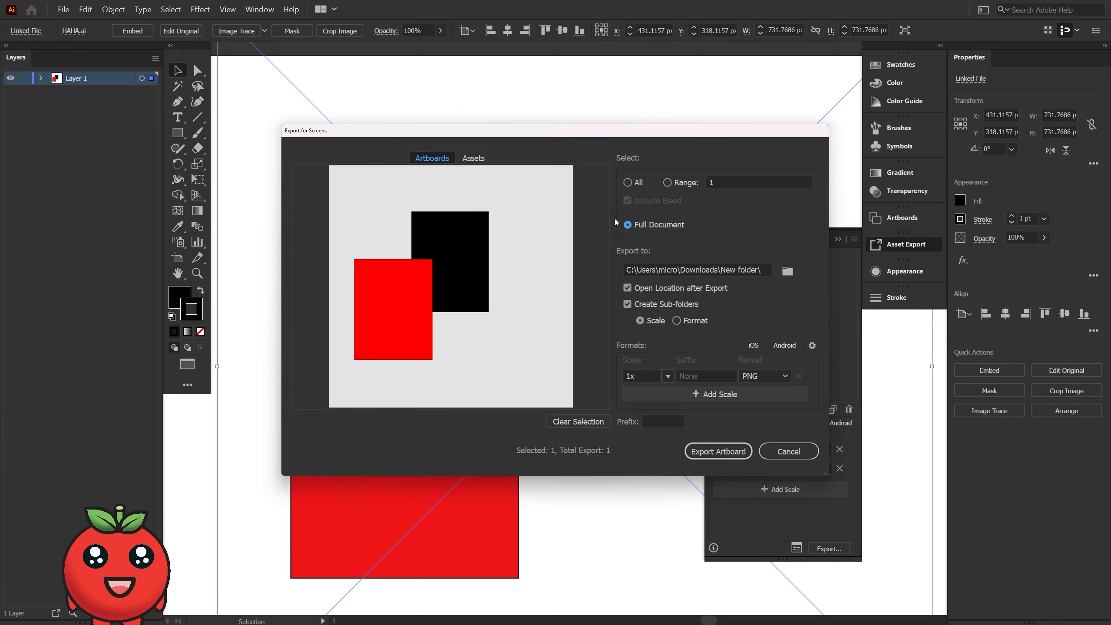
pyautogui.press('Escape')
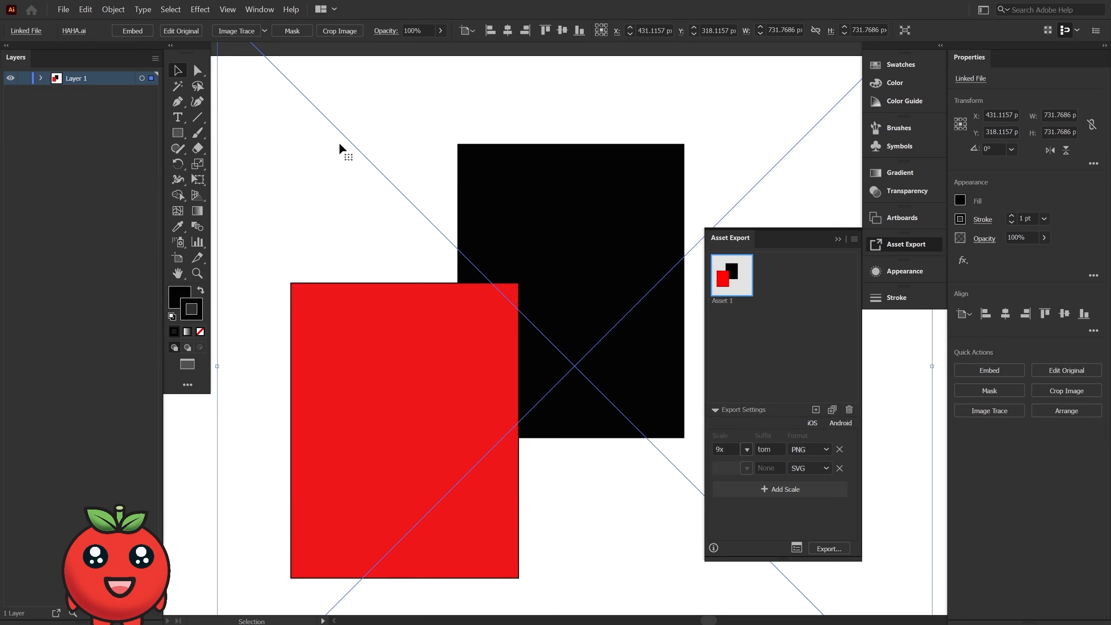
# Move the placed file nearer the artboard's centre, to about X 500 px, Y 551 px
pyautogui.scroll(-3, 301, 133)
pyautogui.scroll(-1, 301, 133)
pyautogui.moveTo(341, 194); pyautogui.dragTo(362, 268)
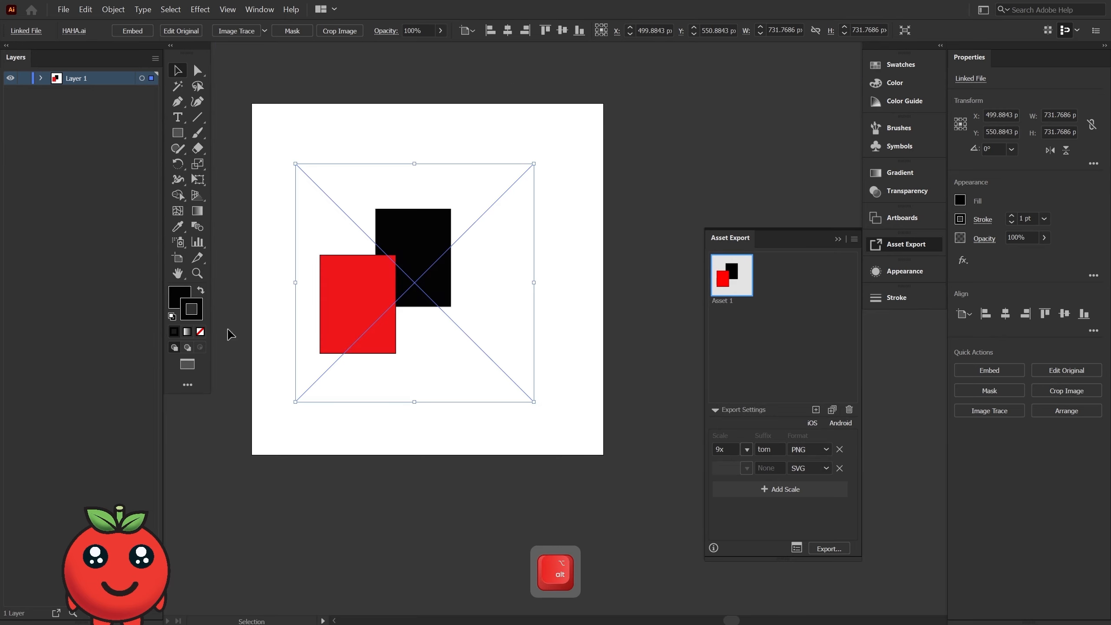
# Duplicate the artboard together with its artwork twice, placing the copies in a row beside the original
pyautogui.click(184, 260)
pyautogui.moveTo(447, 228); pyautogui.dragTo(752, 195)
pyautogui.press('Escape')
# Rotate the middle artboard's placed file 90° clockwise and the third artboard's placed file 90° counterclockwise
pyautogui.click(543, 193)
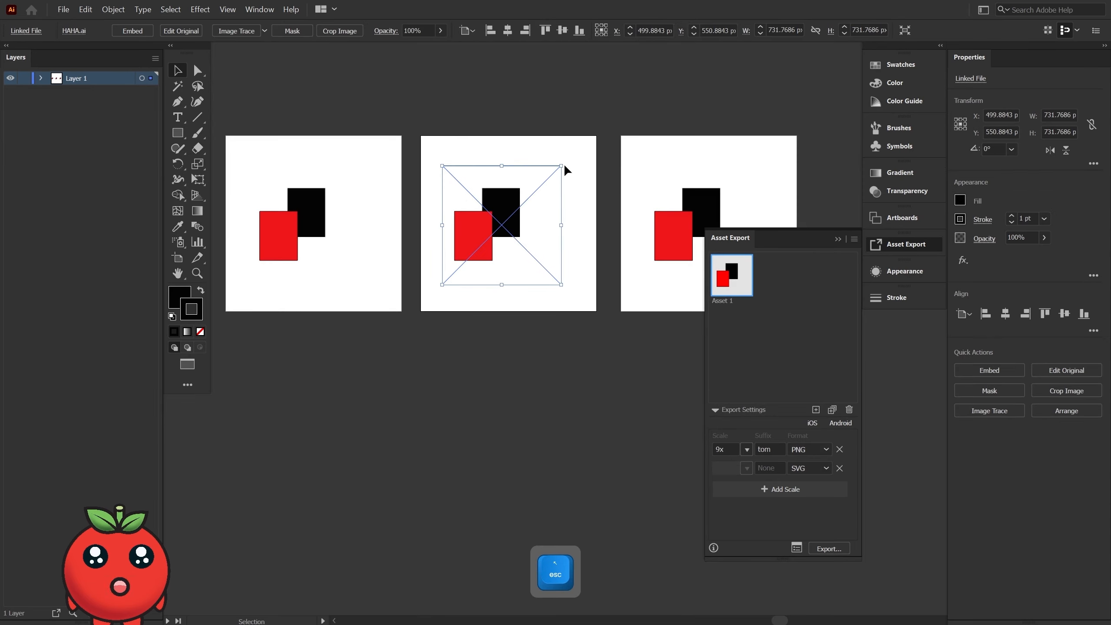
pyautogui.moveTo(566, 165); pyautogui.dragTo(566, 289)
pyautogui.click(700, 206)
pyautogui.moveTo(755, 155); pyautogui.dragTo(640, 162)
pyautogui.moveTo(597, 243)
pyautogui.mouseDown()
pyautogui.moveTo(481, 239)
pyautogui.moveTo(599, 250)
pyautogui.mouseUp()
# Compare the Full Document preview in Export for Screens with the three artboards on the canvas
pyautogui.click(64, 9)
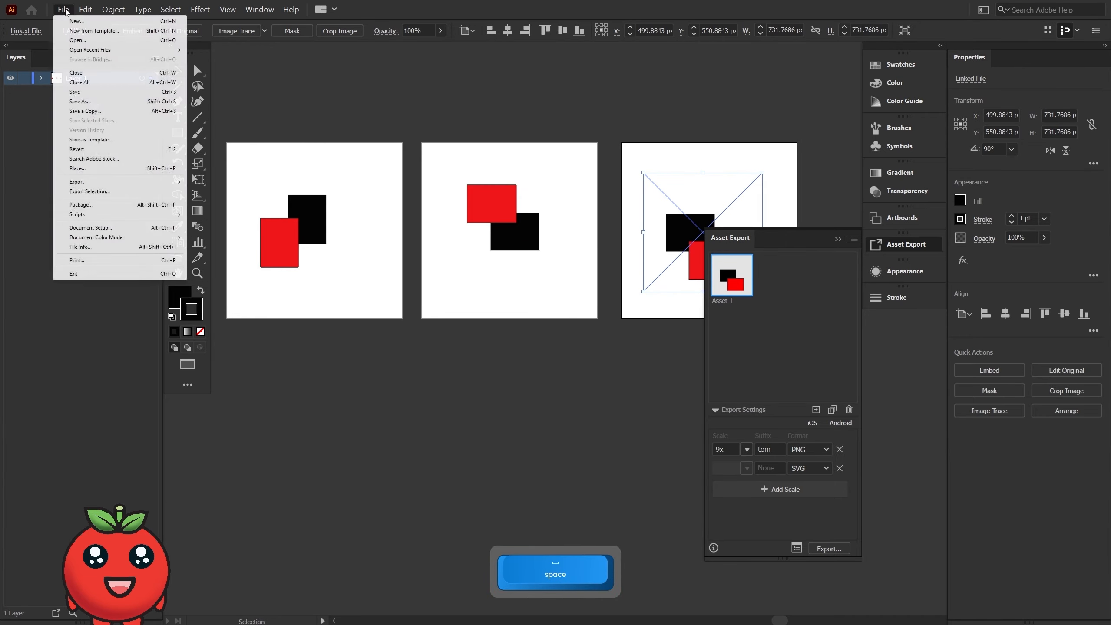
pyautogui.moveTo(88, 181)
pyautogui.click(213, 180)
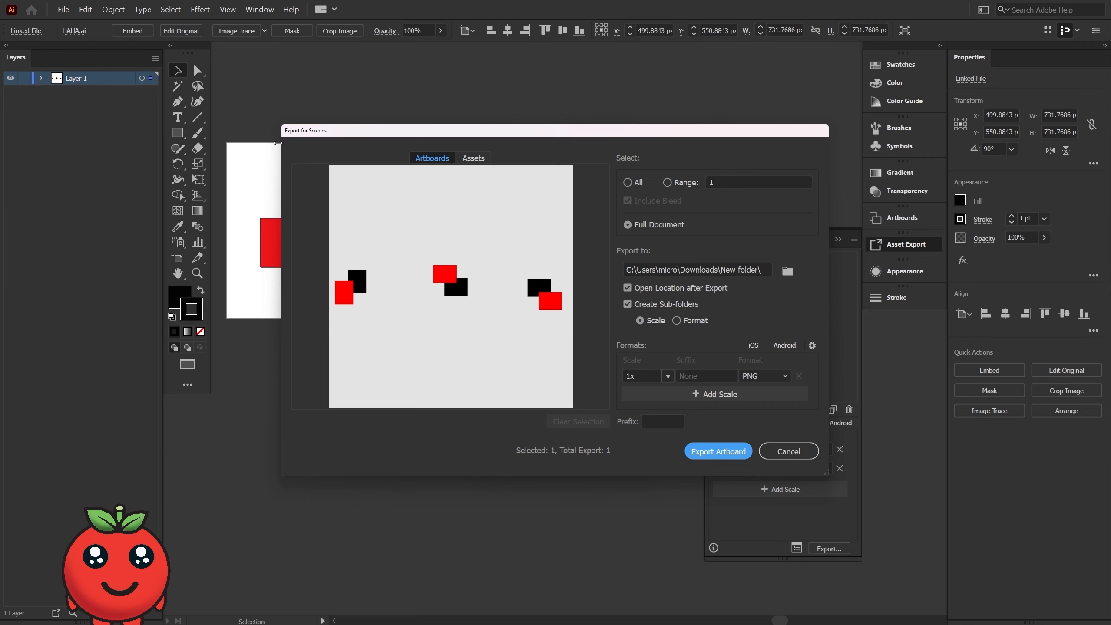
pyautogui.moveTo(321, 126); pyautogui.dragTo(261, 325)
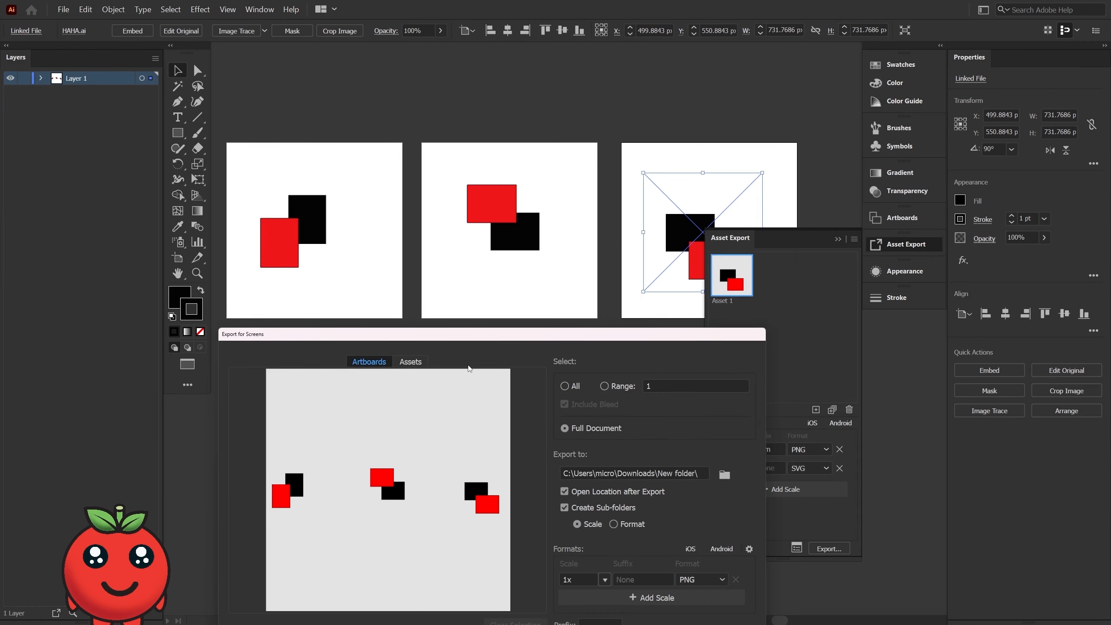
pyautogui.moveTo(506, 328); pyautogui.dragTo(506, 116)
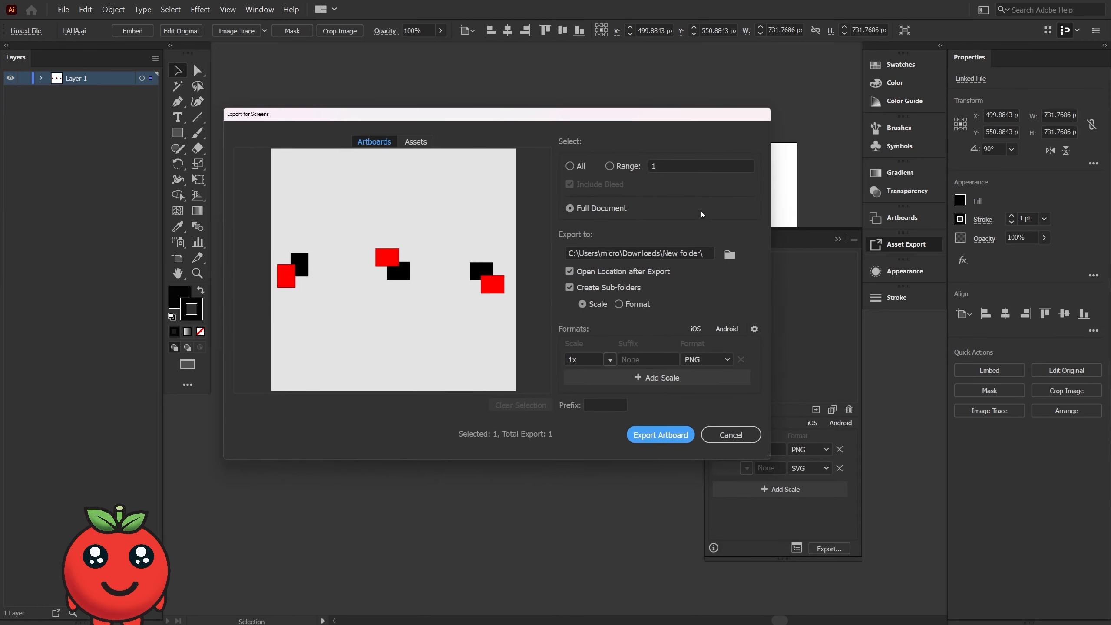
# Try Export for Screens on all artboards with the PNG 8 and PDF formats, and cancel the export
pyautogui.click(580, 166)
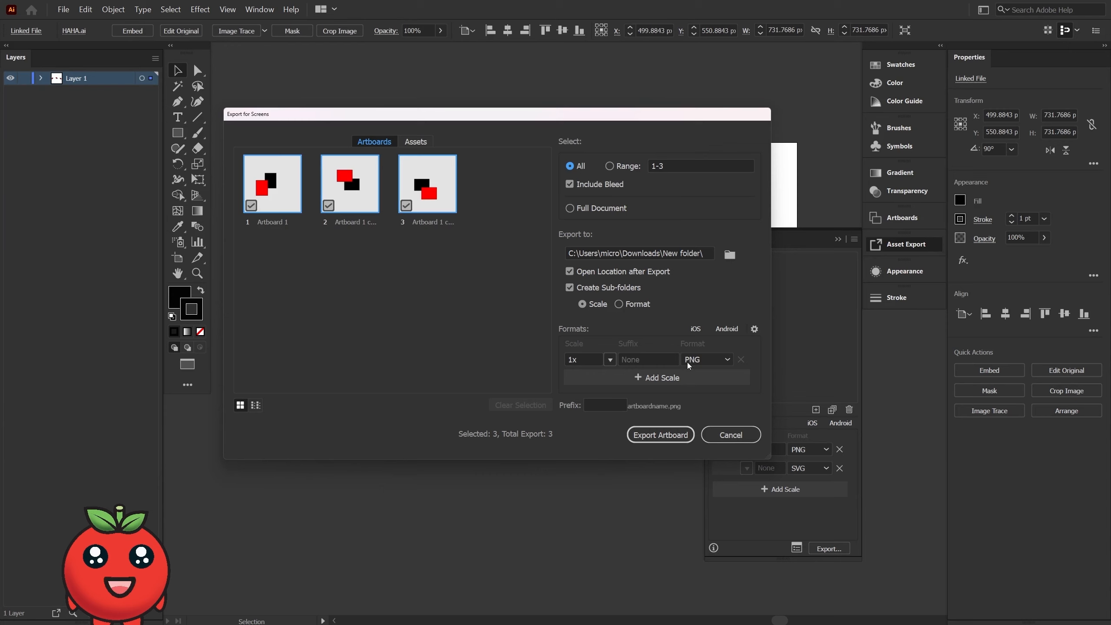
pyautogui.click(713, 358)
pyautogui.click(716, 387)
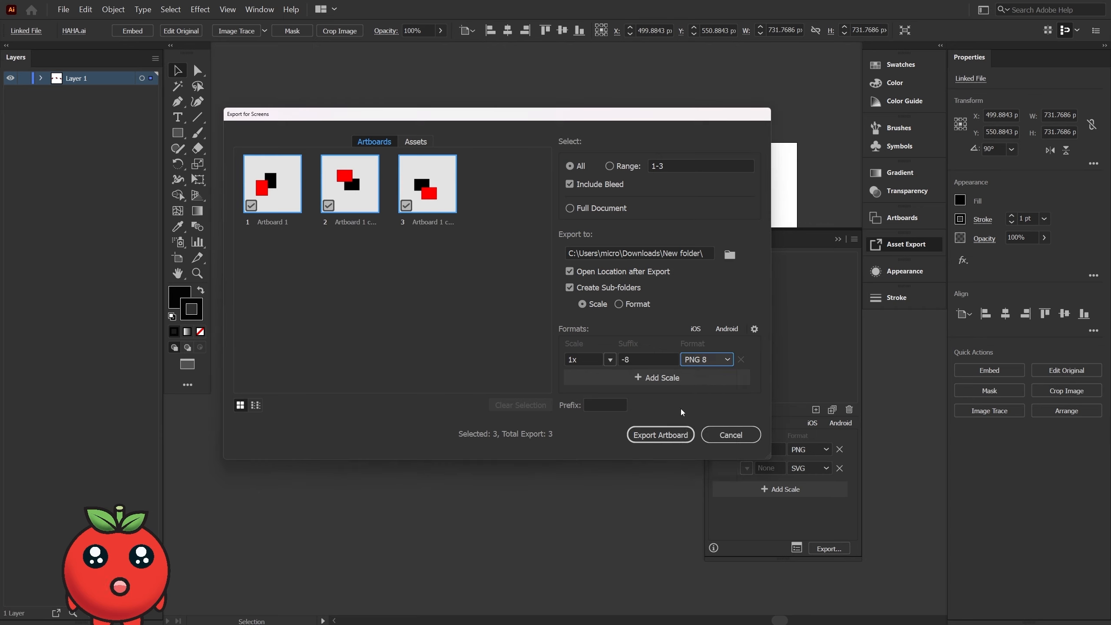
pyautogui.click(705, 359)
pyautogui.click(702, 474)
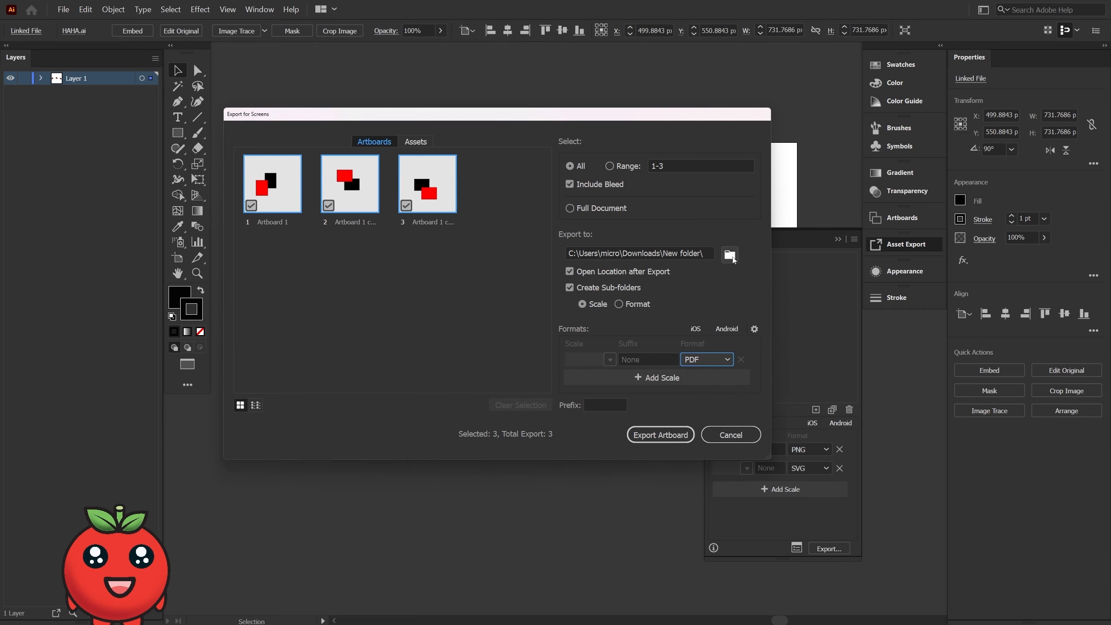
pyautogui.click(730, 435)
# Export the artwork with Export As under the name HAHA 2 in JPEG (*.JPG) format, using Maximum quality 10
pyautogui.click(63, 9)
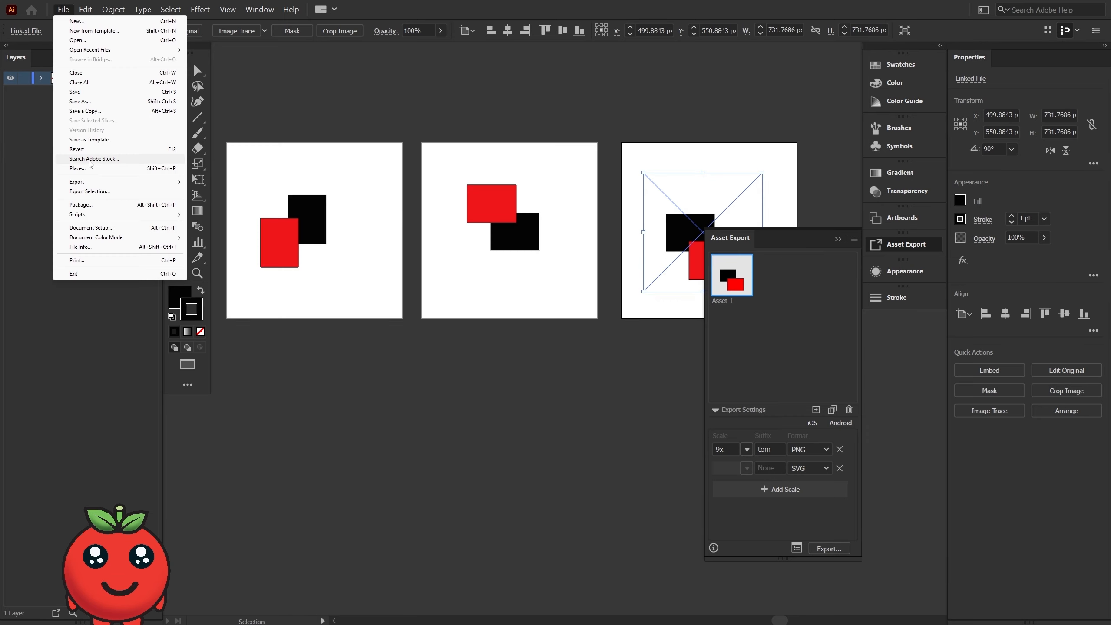
pyautogui.moveTo(114, 182)
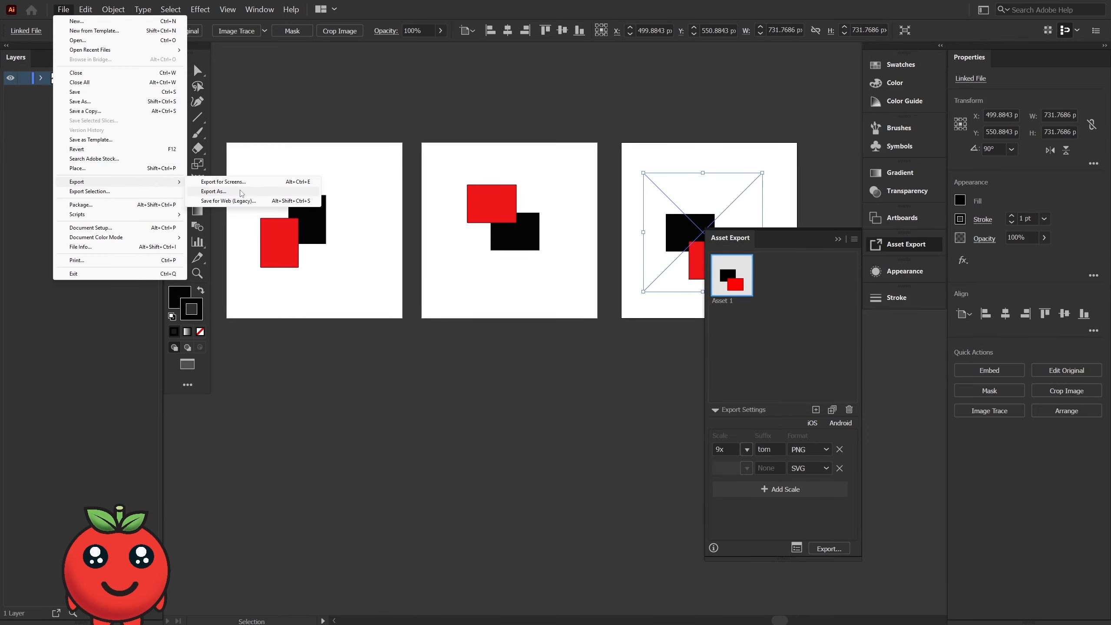
pyautogui.click(240, 192)
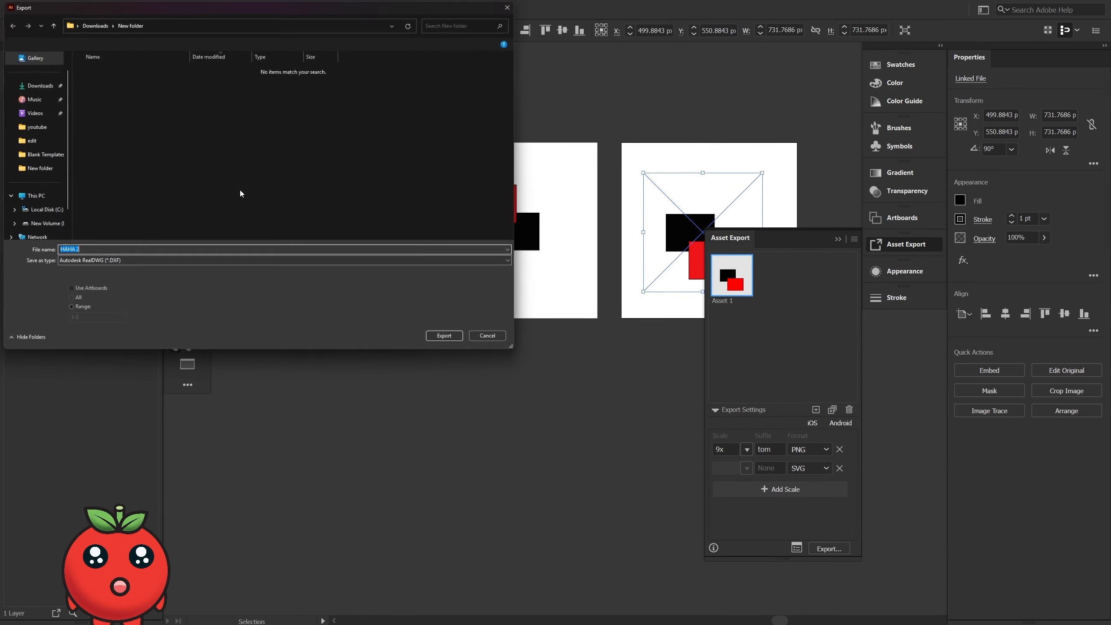
pyautogui.click(106, 263)
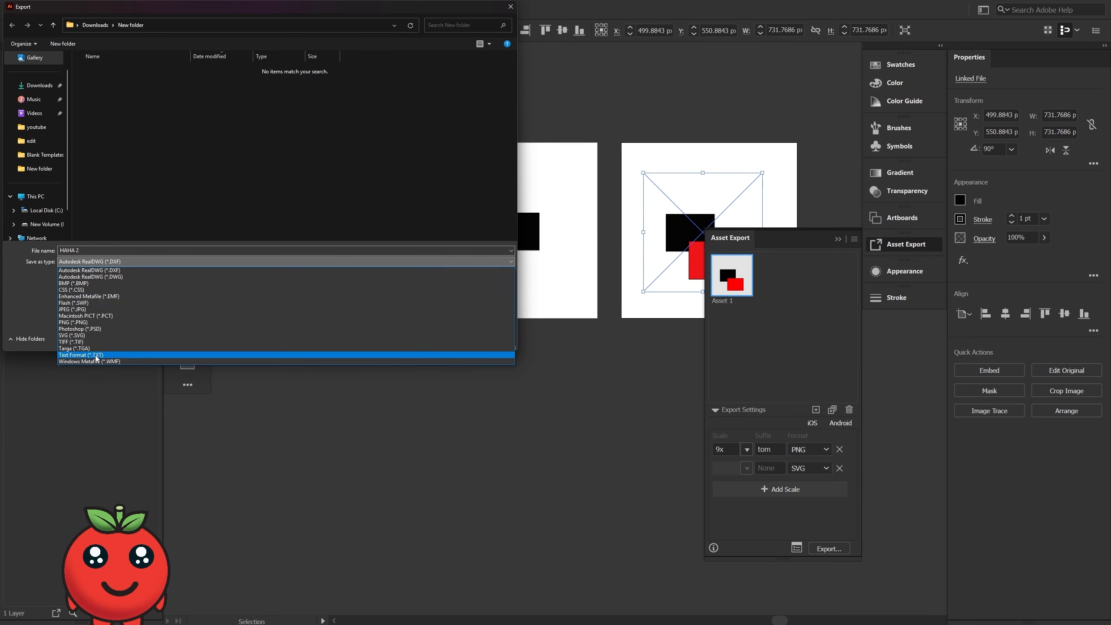
pyautogui.click(88, 309)
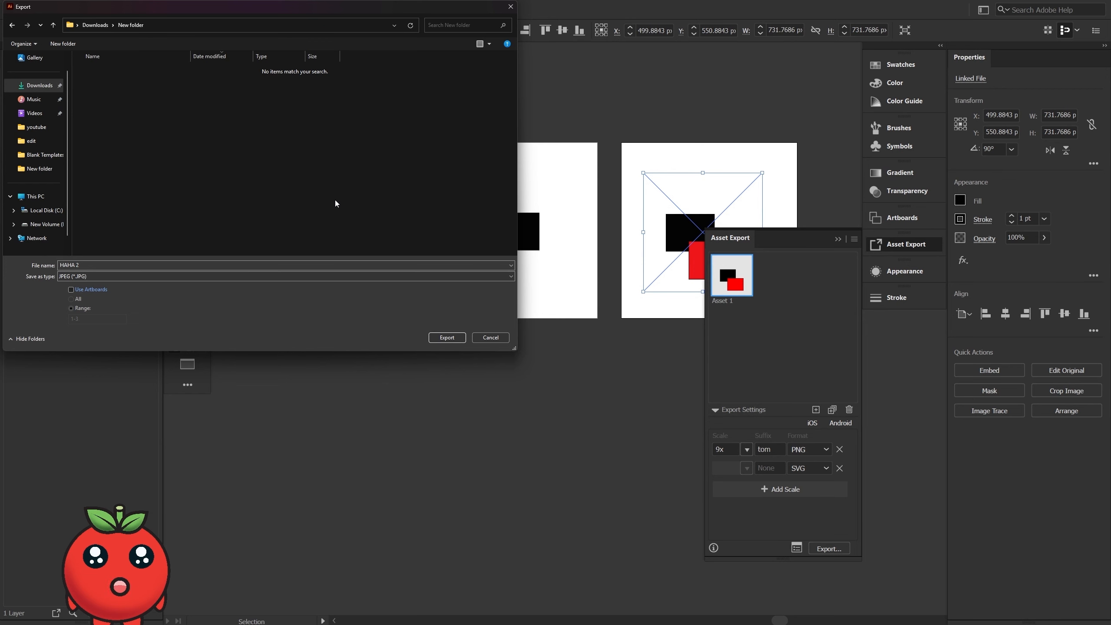
pyautogui.click(449, 340)
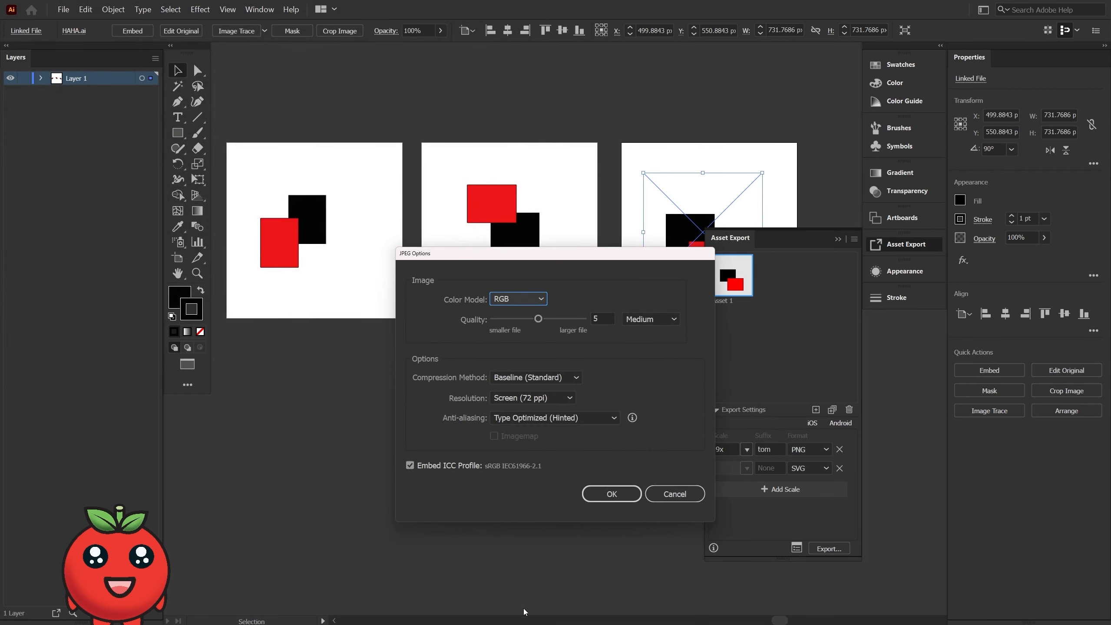
pyautogui.moveTo(542, 255); pyautogui.dragTo(450, 127)
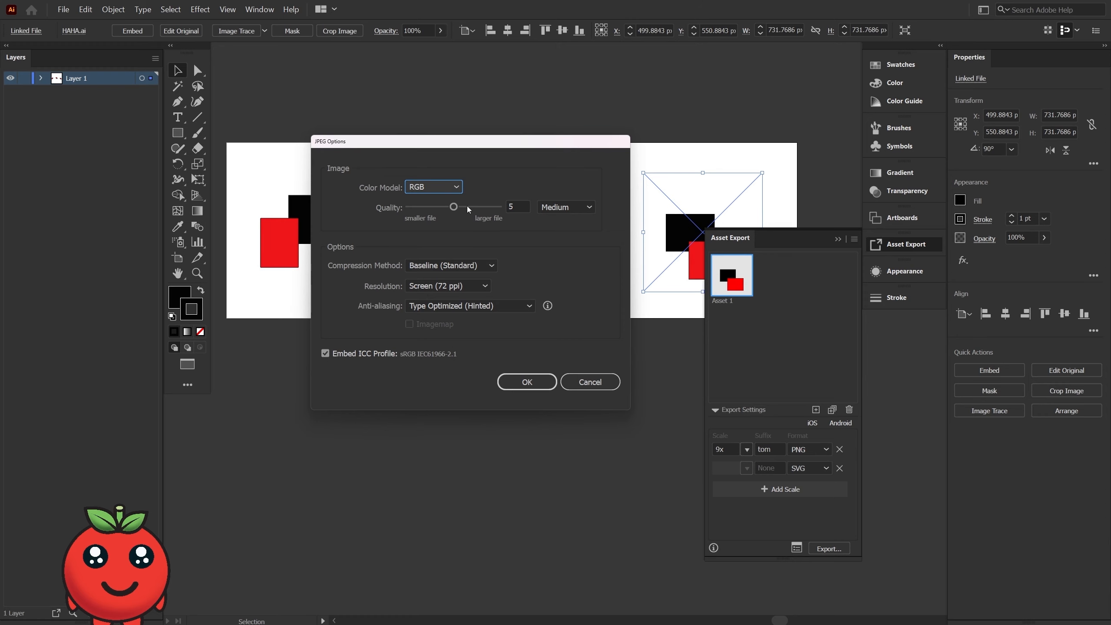
pyautogui.moveTo(453, 206); pyautogui.dragTo(499, 207)
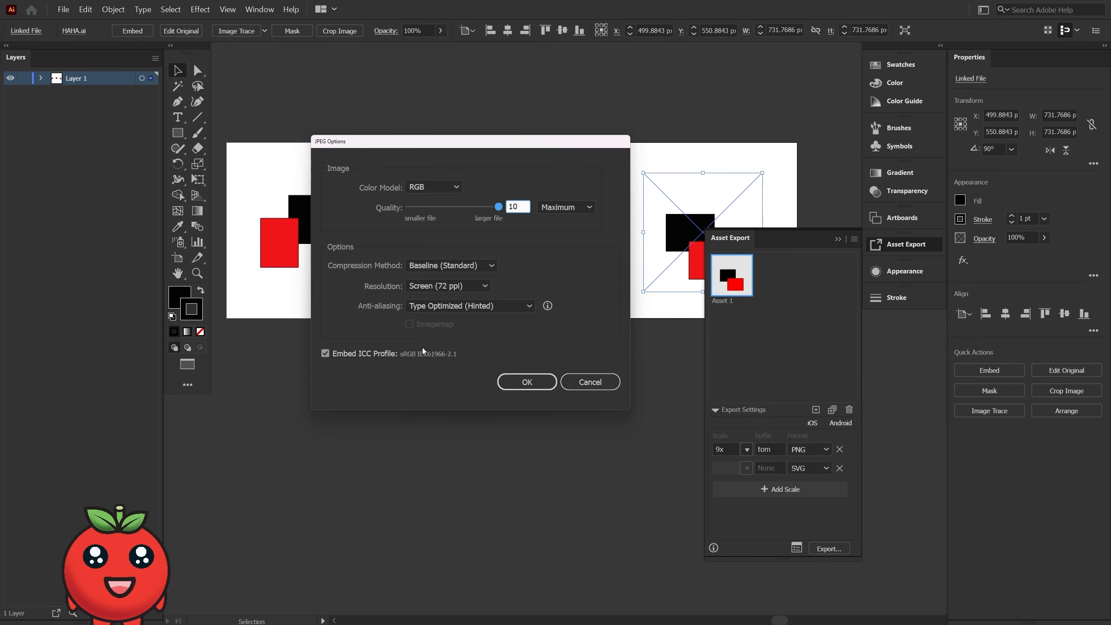
pyautogui.press('Return')
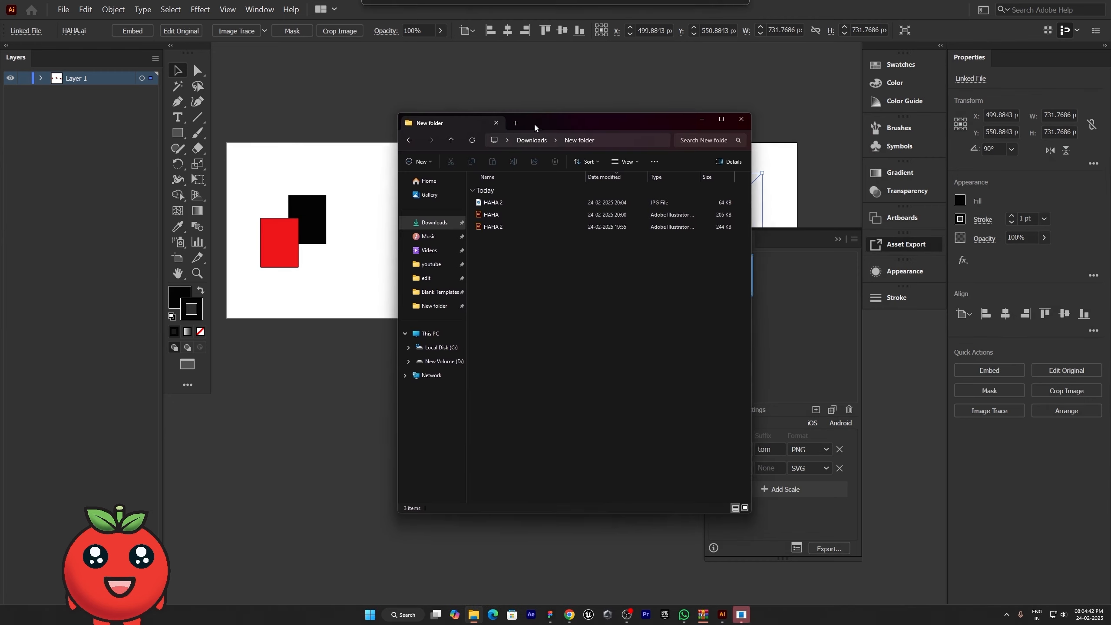
# Open the exported HAHA 2 JPG from File Explorer to check the image, and close the viewer
pyautogui.moveTo(534, 122); pyautogui.dragTo(525, 117)
pyautogui.doubleClick(500, 201)
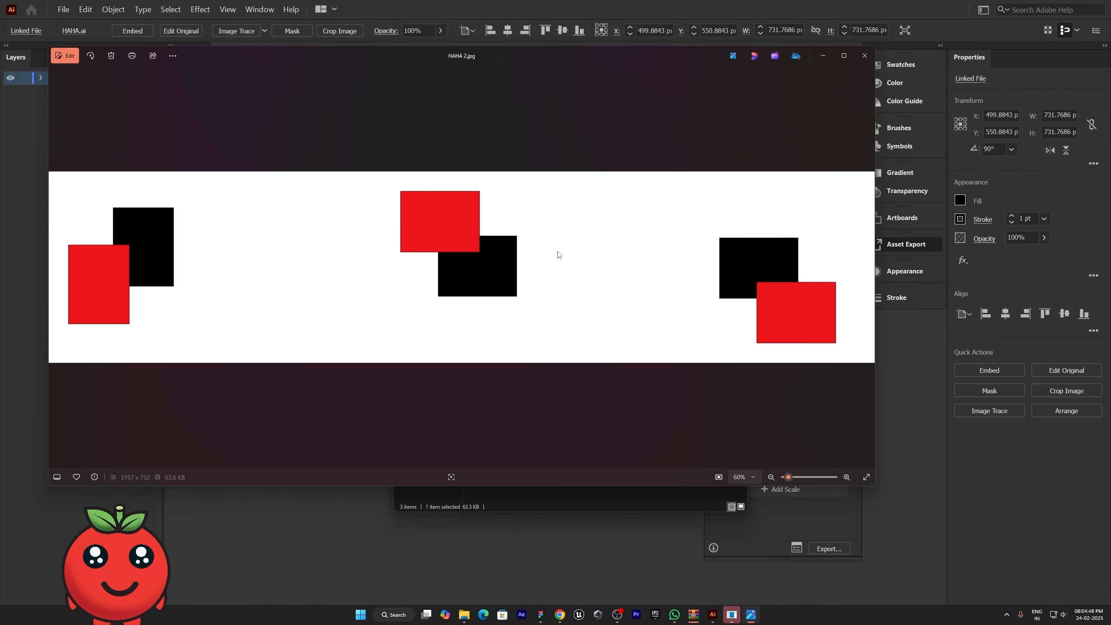
pyautogui.click(865, 55)
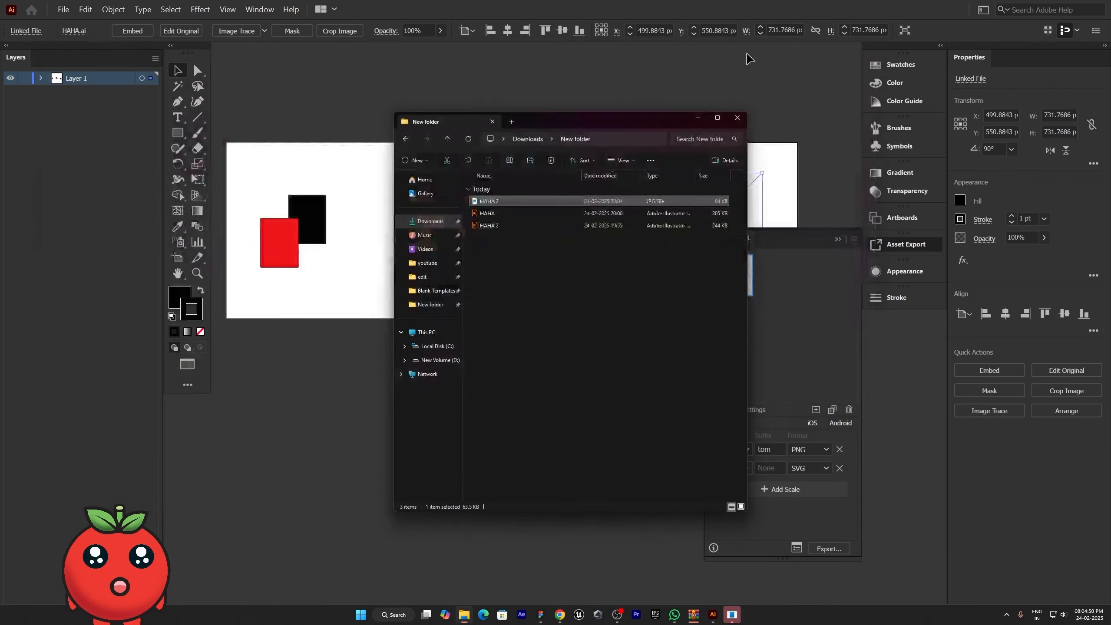
pyautogui.click(60, 10)
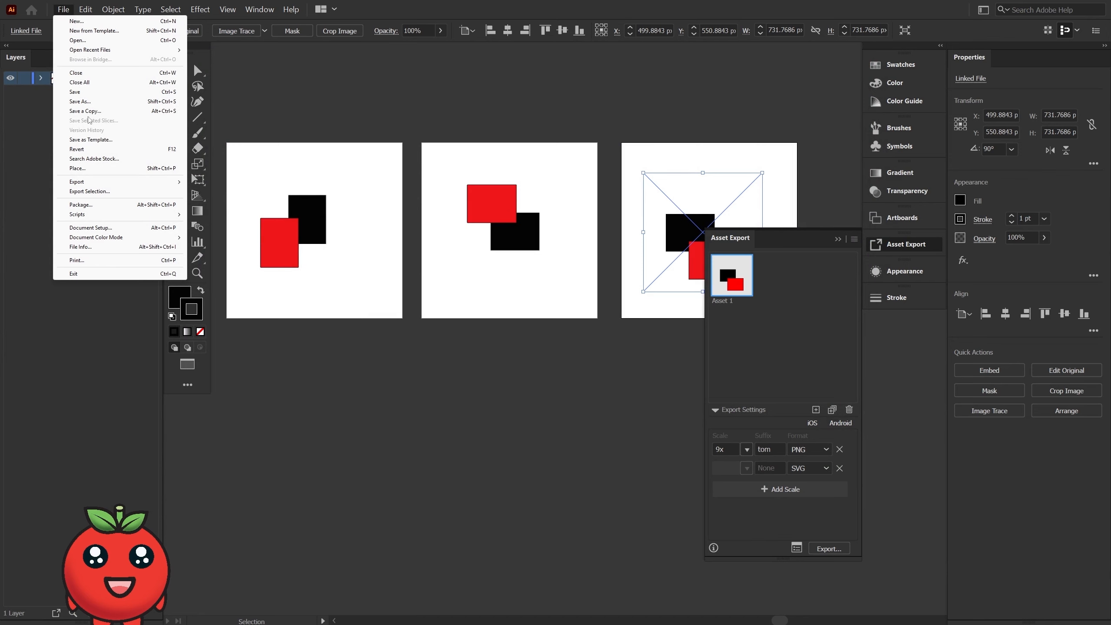
pyautogui.moveTo(114, 181)
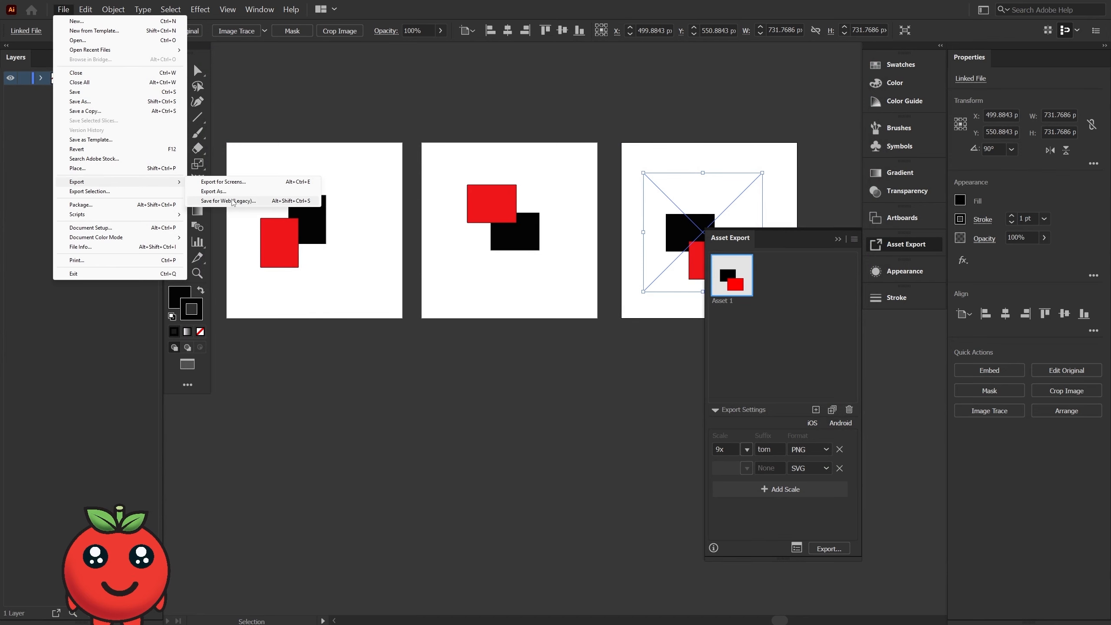
pyautogui.click(232, 202)
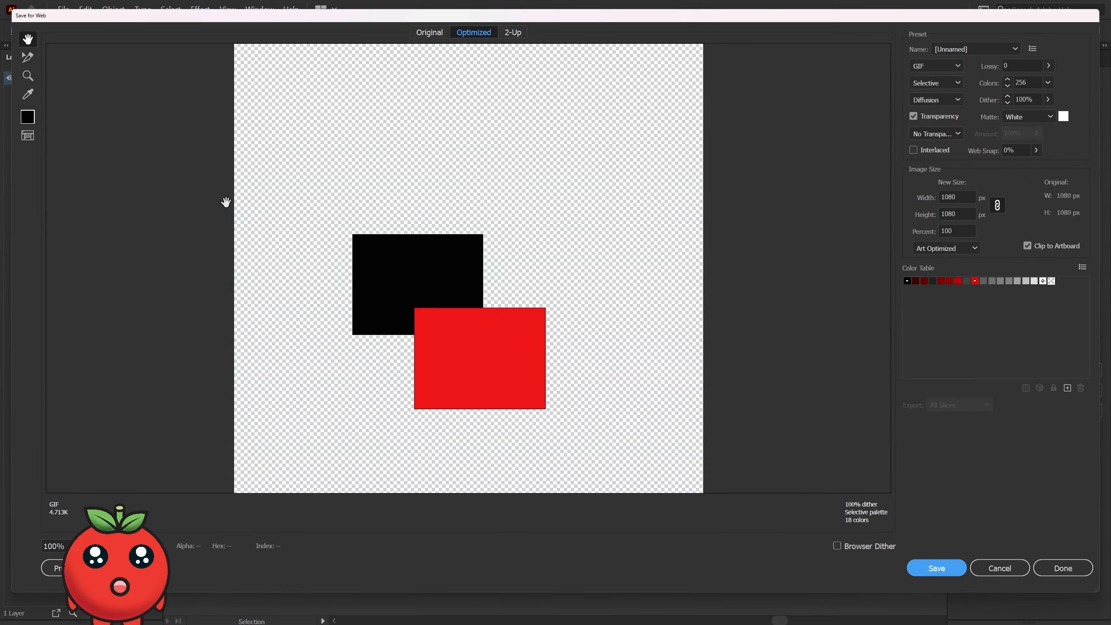
pyautogui.click(999, 567)
# Open the artwork in Save for Web and apply the JPEG High preset
pyautogui.hotkey('ctrl', 'shift', 'alt', 's')
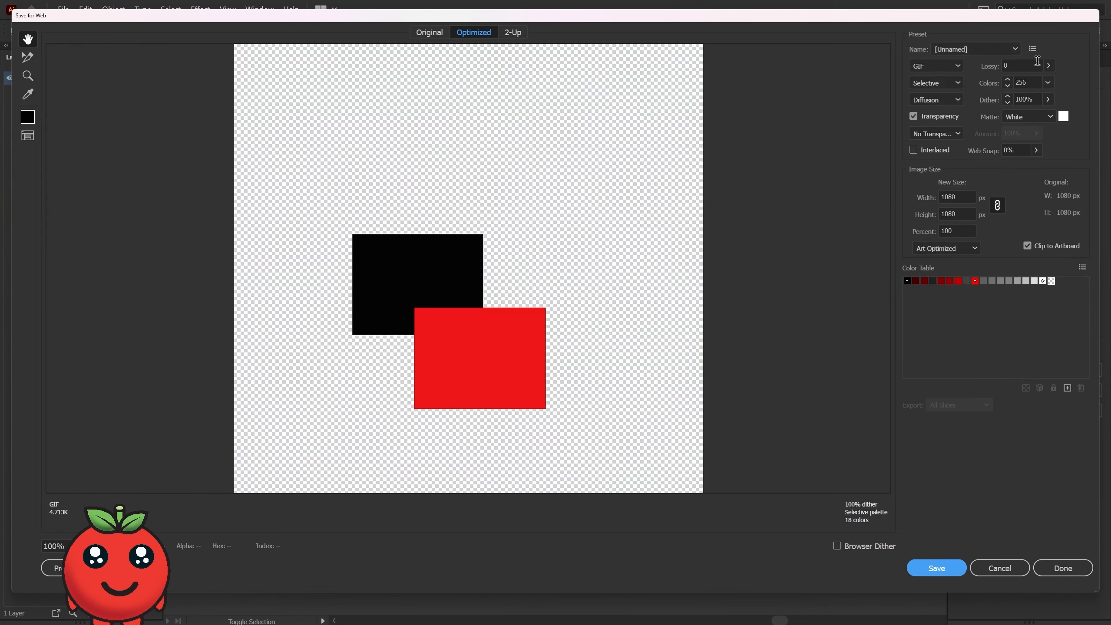
pyautogui.click(965, 51)
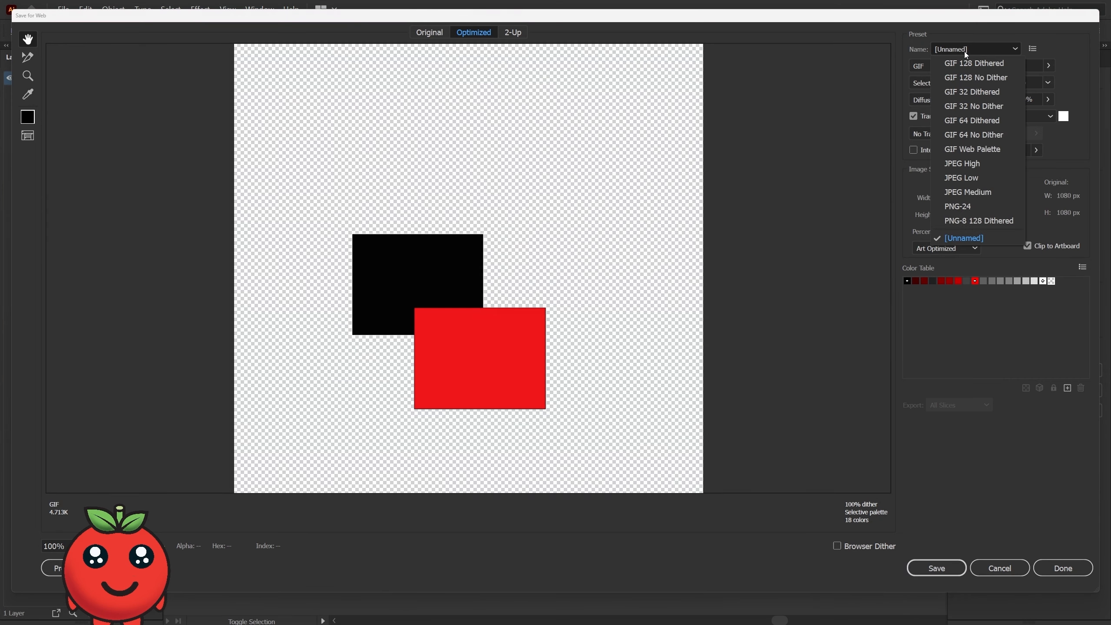
pyautogui.click(984, 164)
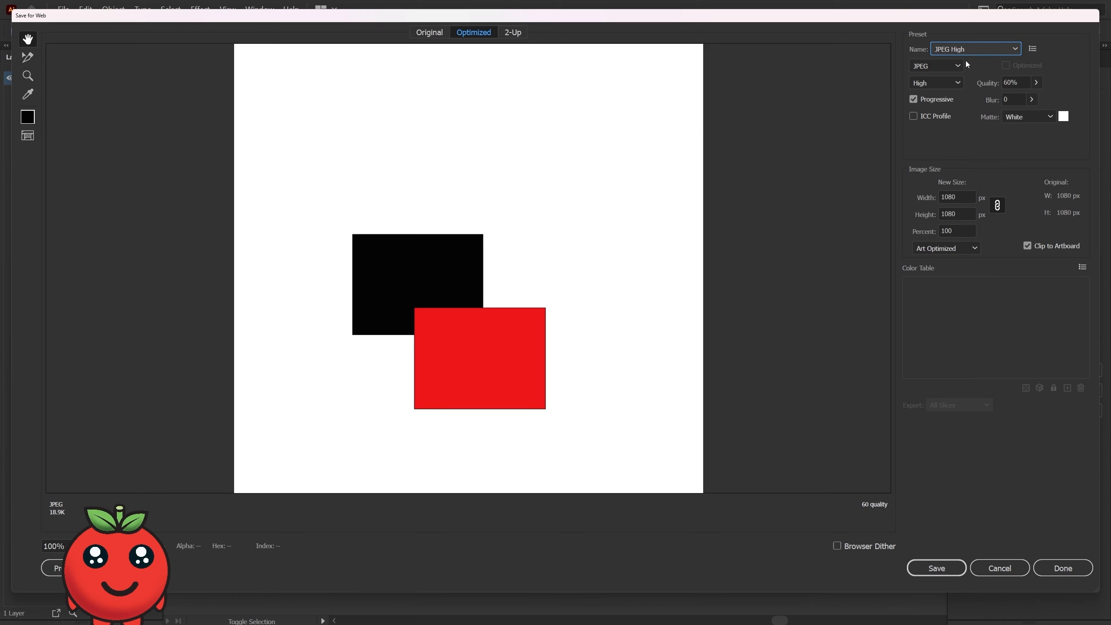
# Compare the Original and Optimized previews of the artwork in Save for Web
pyautogui.click(513, 34)
pyautogui.click(419, 33)
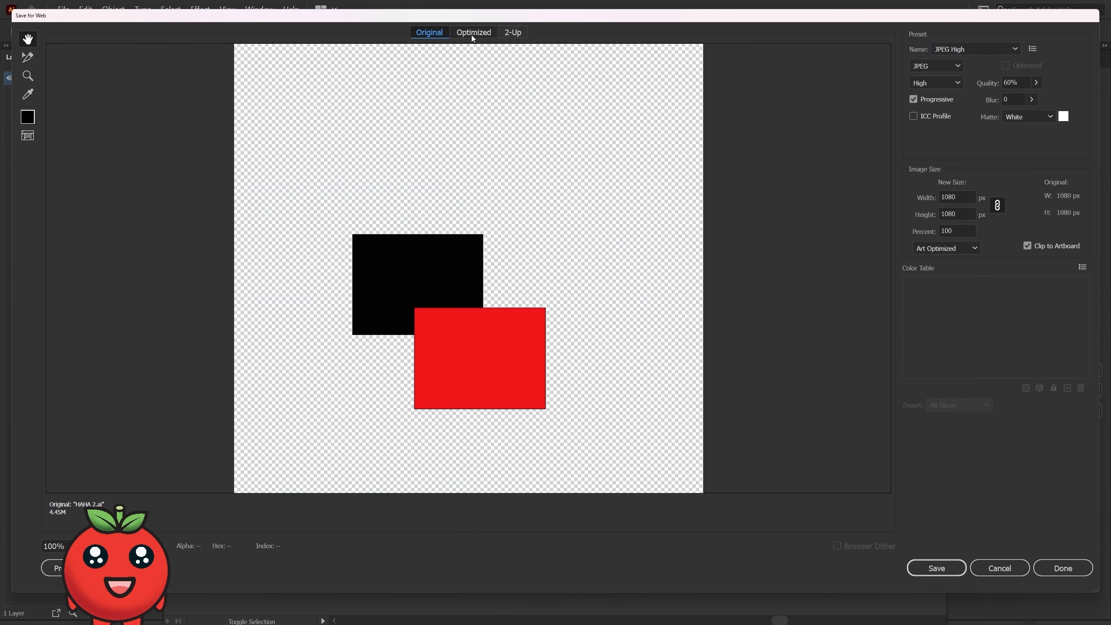
pyautogui.click(472, 35)
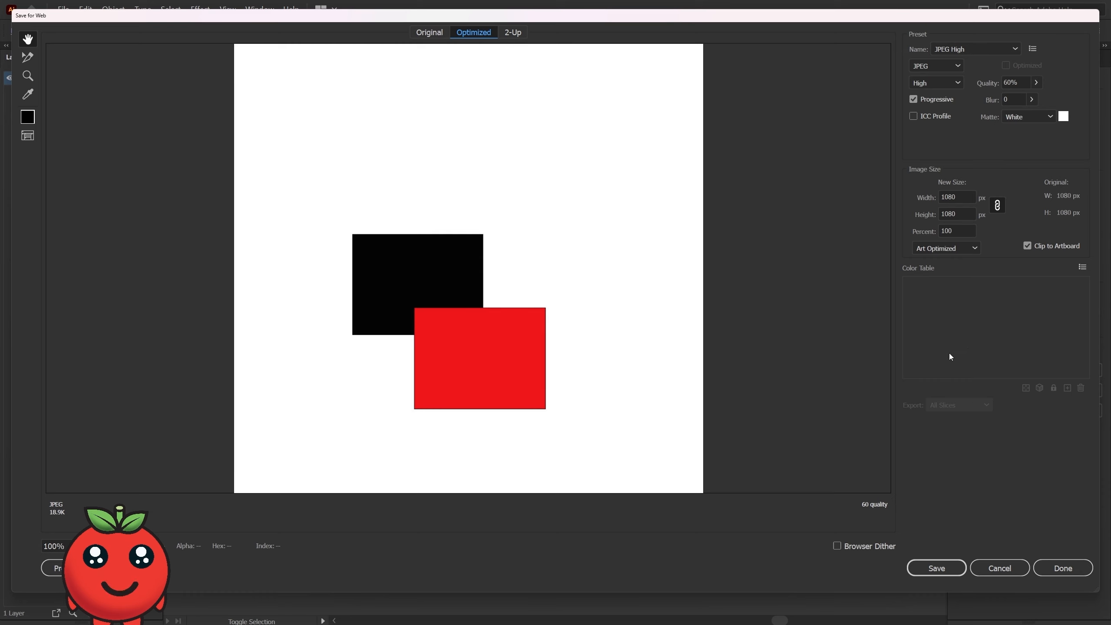
pyautogui.click(431, 33)
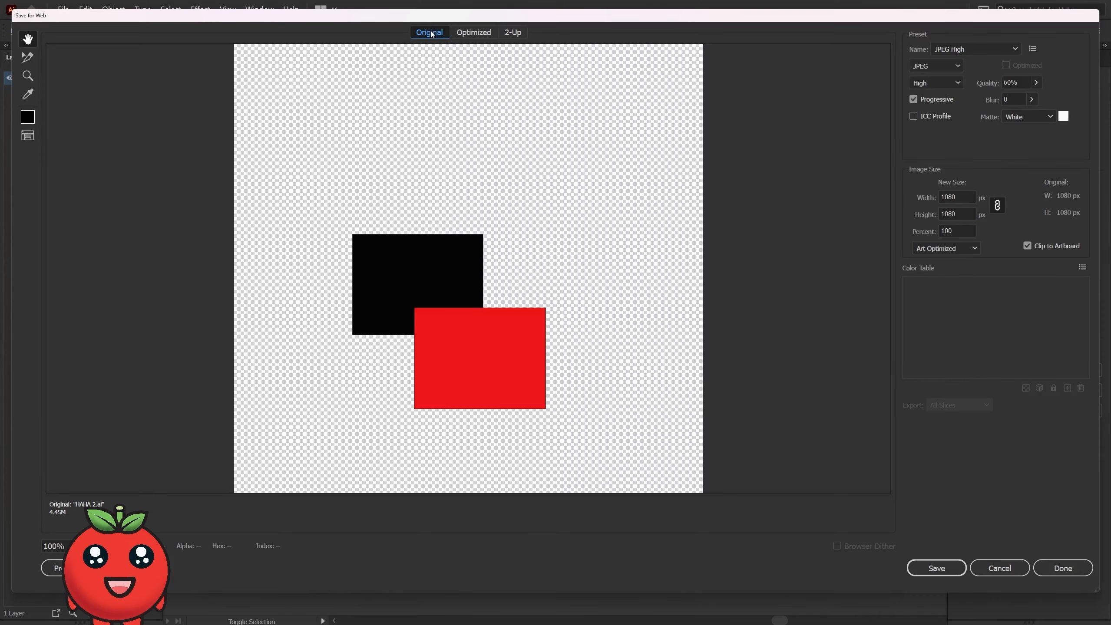
pyautogui.click(479, 34)
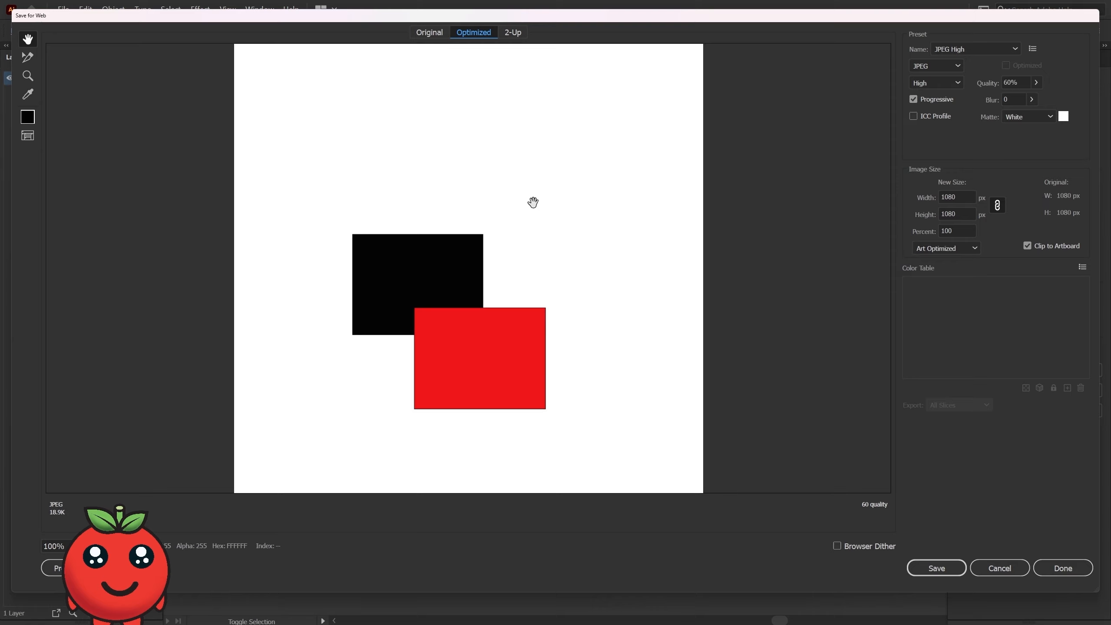
# Save the optimized JPEG as HAHA-2 in New folder, check the image, and close the viewer and File Explorer
pyautogui.click(954, 570)
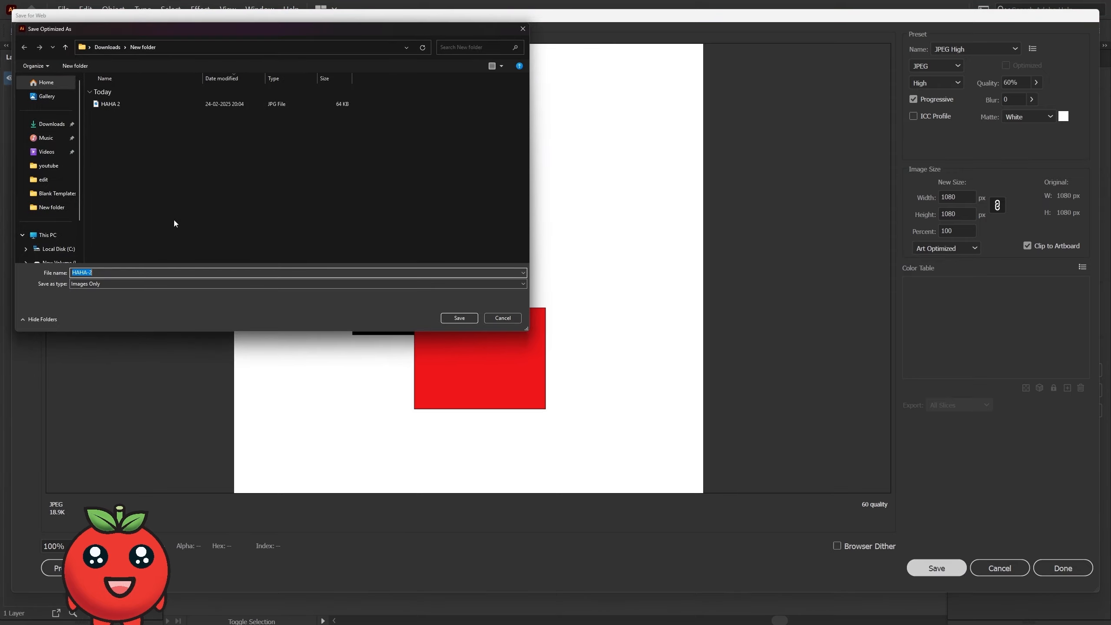
pyautogui.click(459, 319)
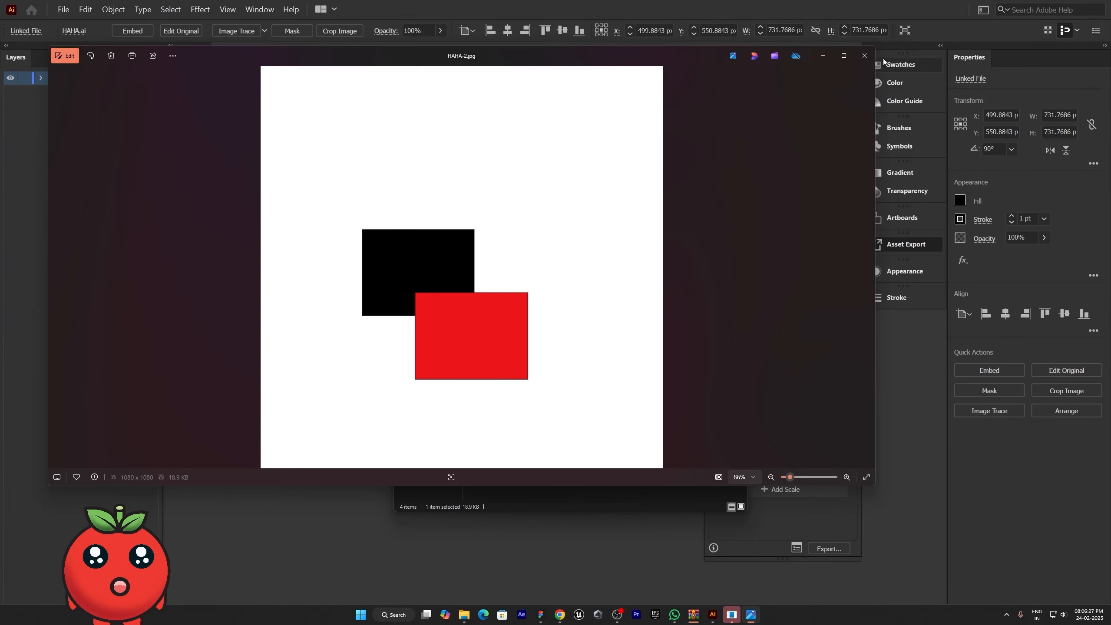
pyautogui.click(864, 55)
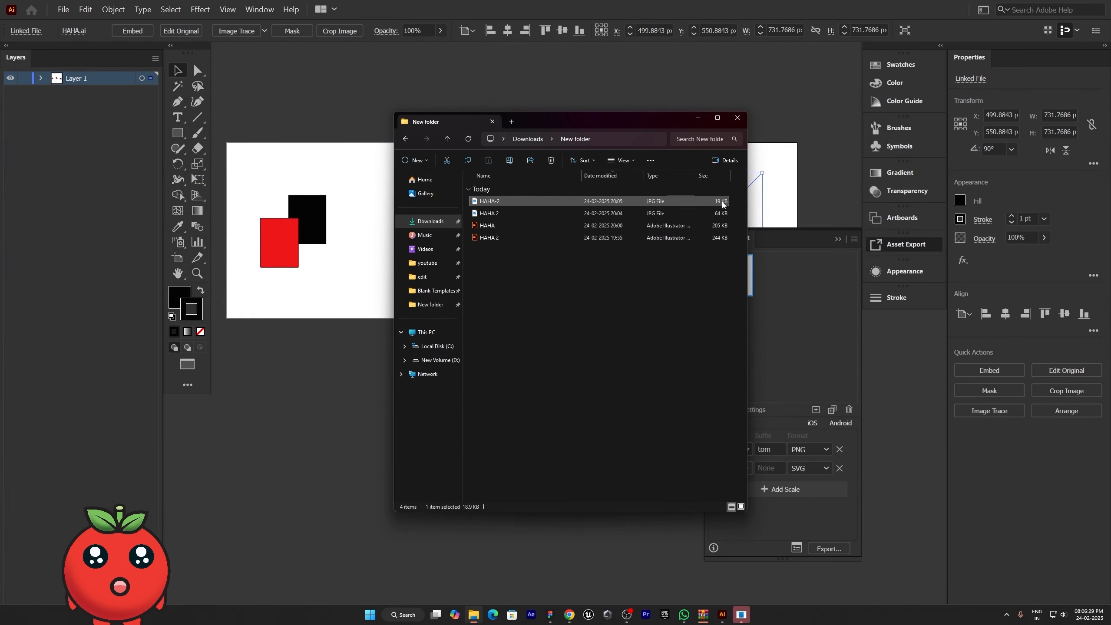
pyautogui.click(738, 117)
# In Document Setup, set the transparency grid size to Small and the flattener preset to Custom with its default options
pyautogui.click(63, 9)
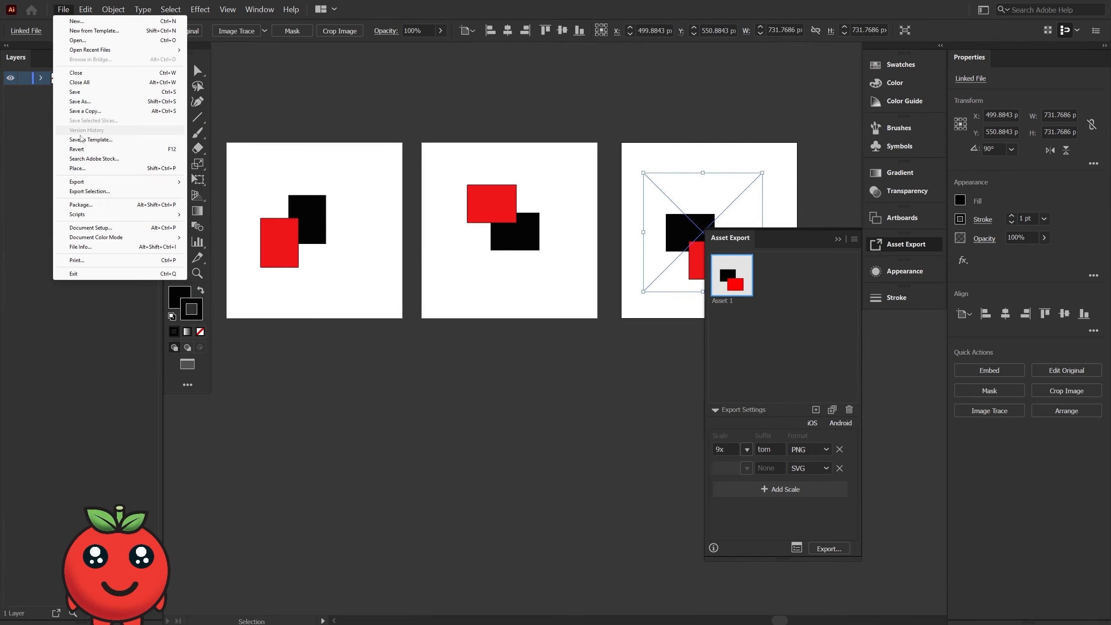
pyautogui.moveTo(119, 185)
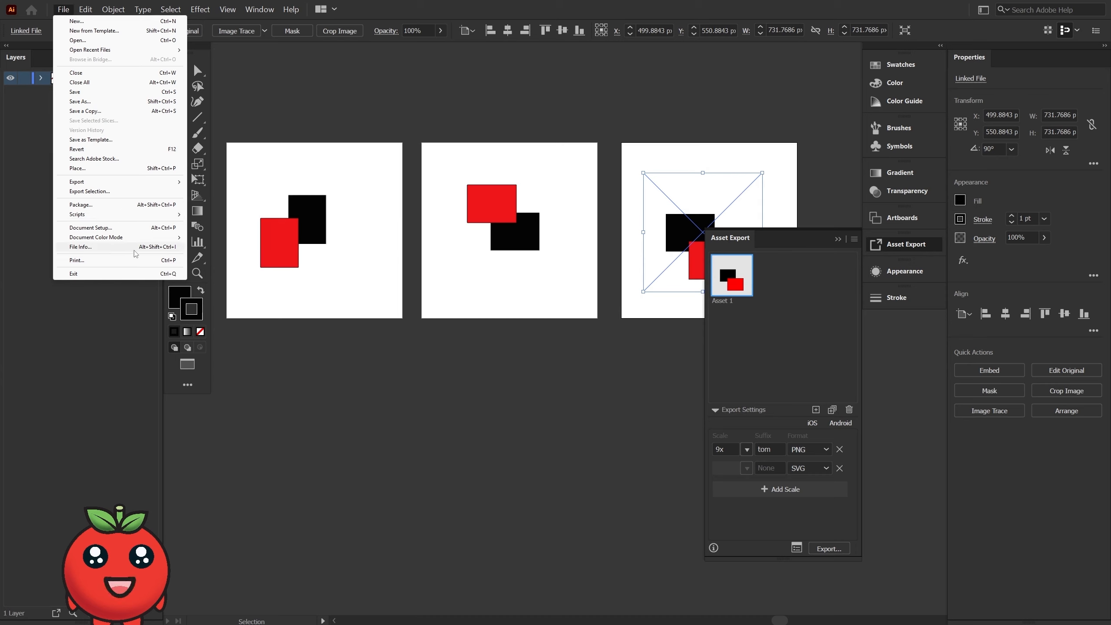
pyautogui.moveTo(117, 220)
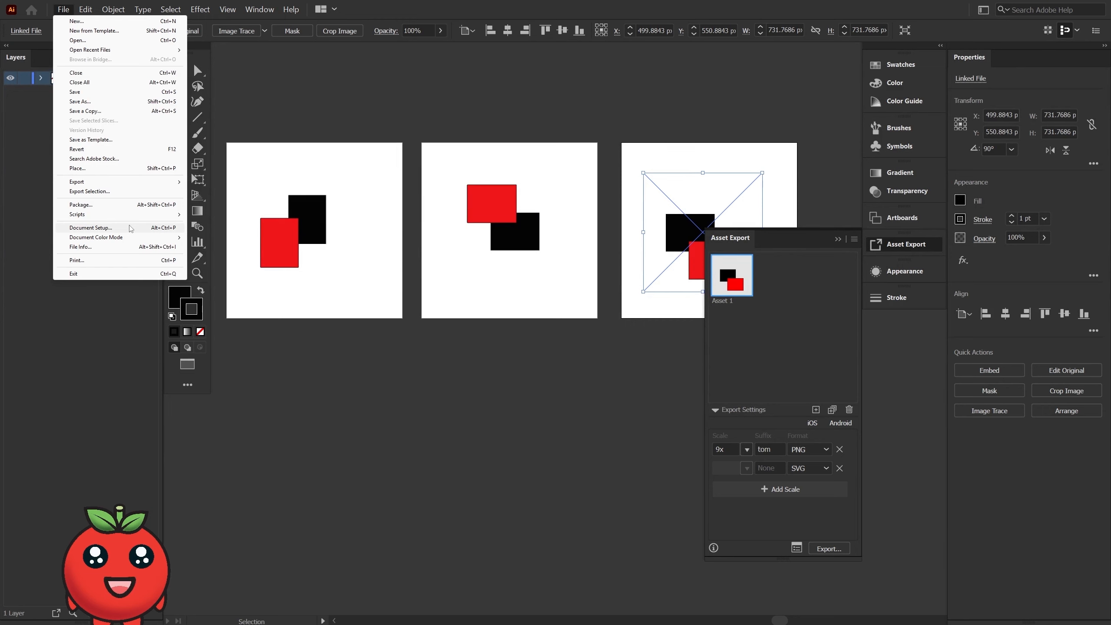
pyautogui.click(91, 227)
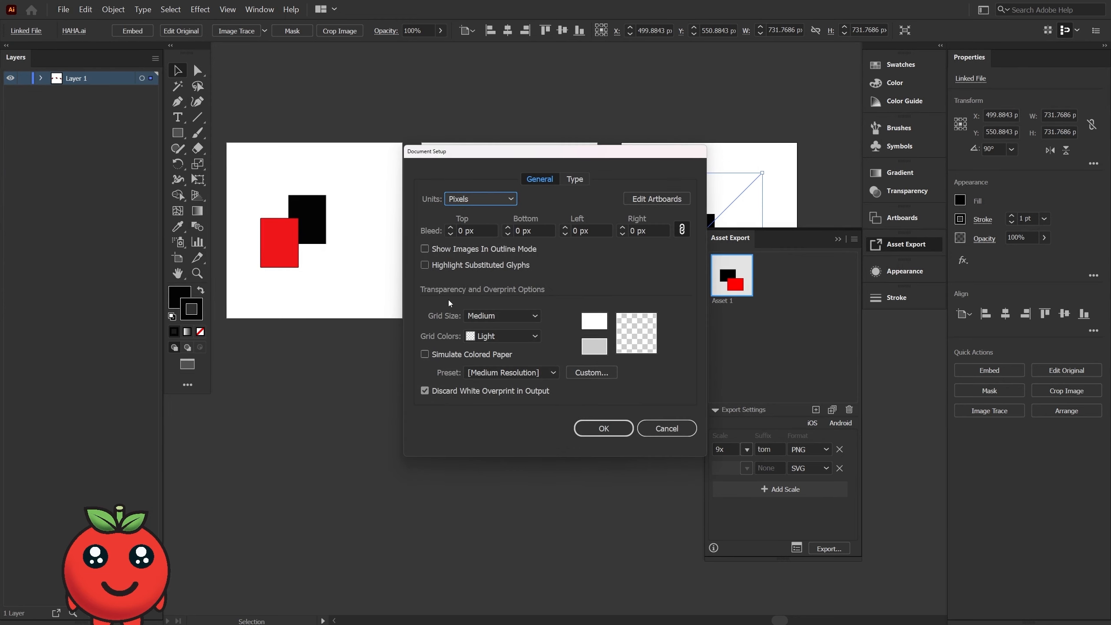
pyautogui.click(504, 316)
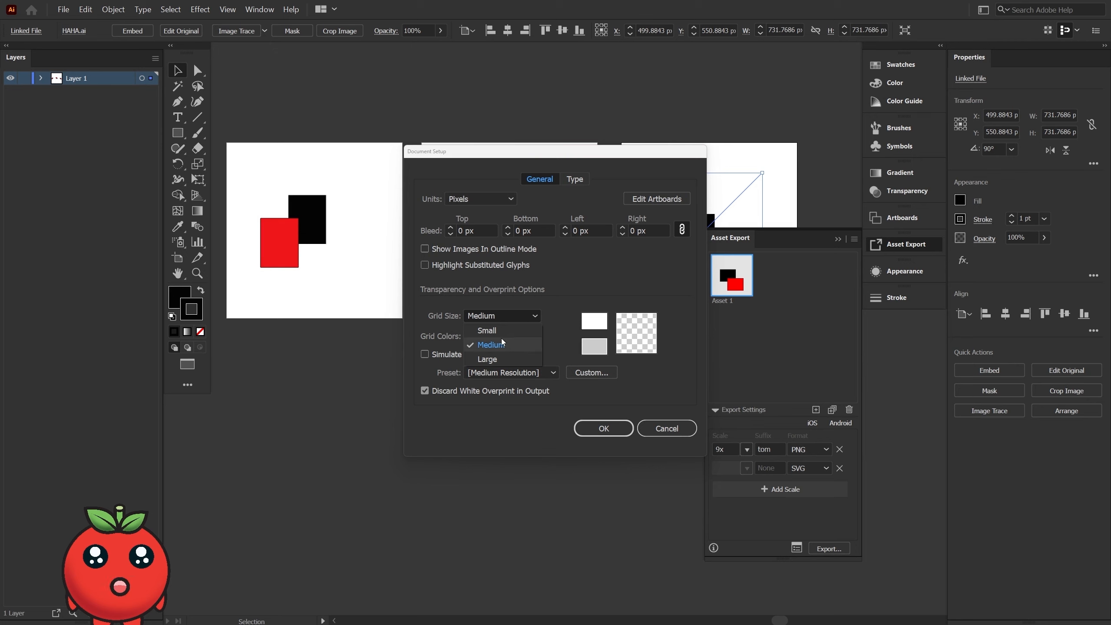
pyautogui.click(504, 339)
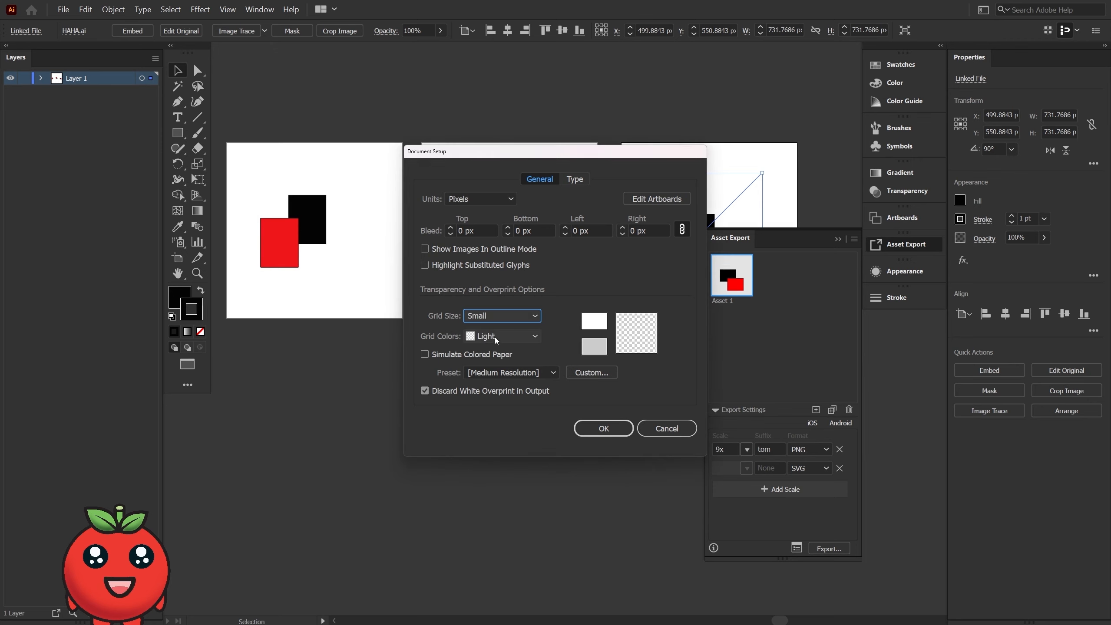
pyautogui.click(589, 373)
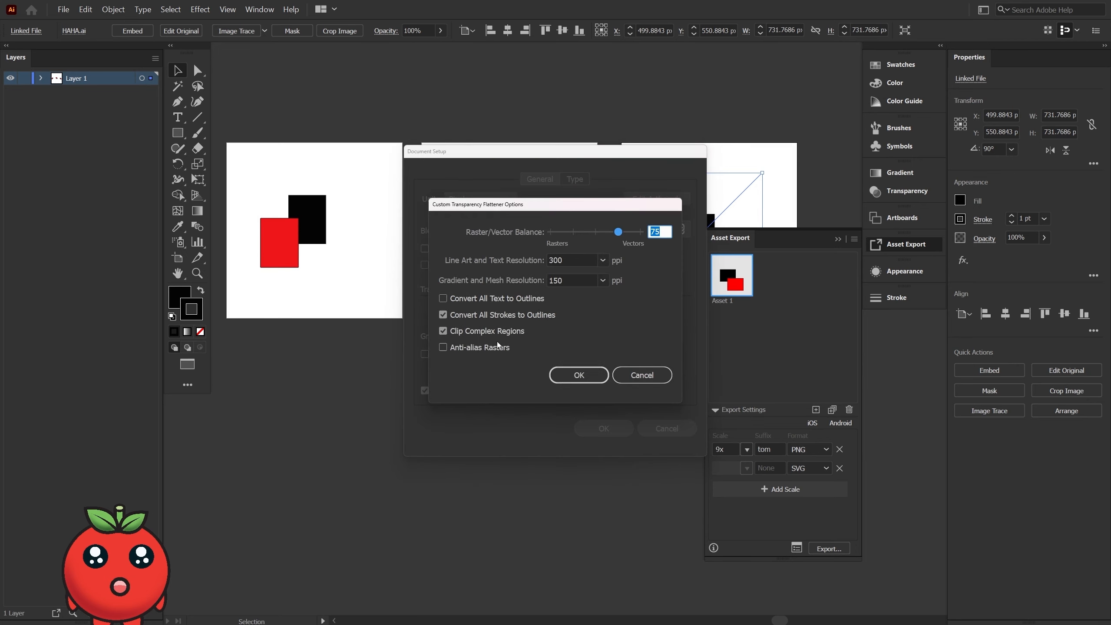
pyautogui.click(623, 373)
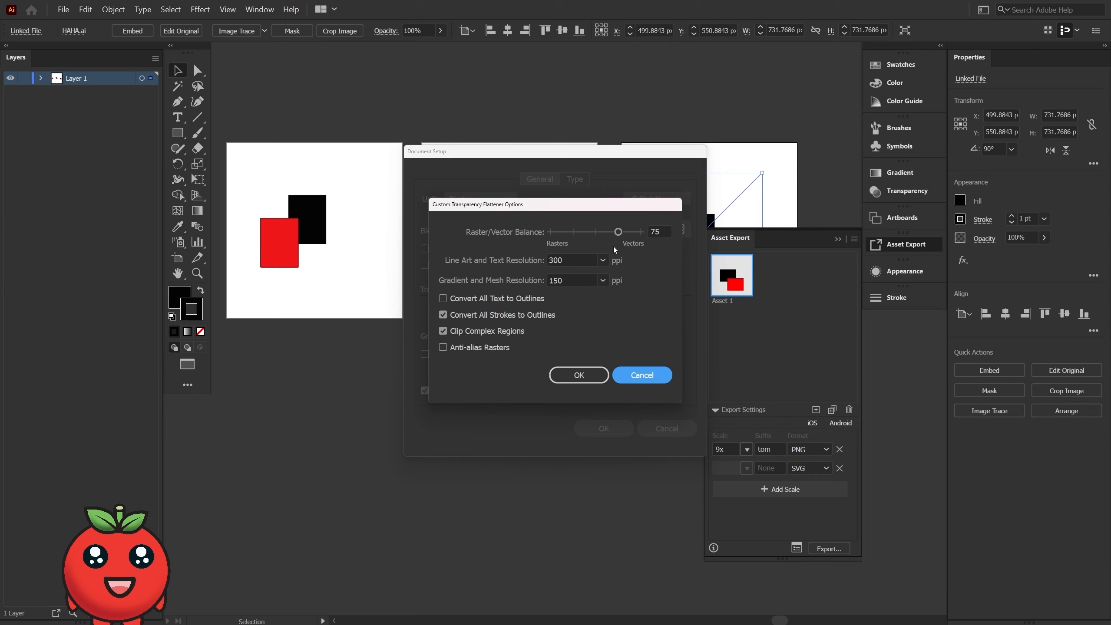
pyautogui.click(573, 379)
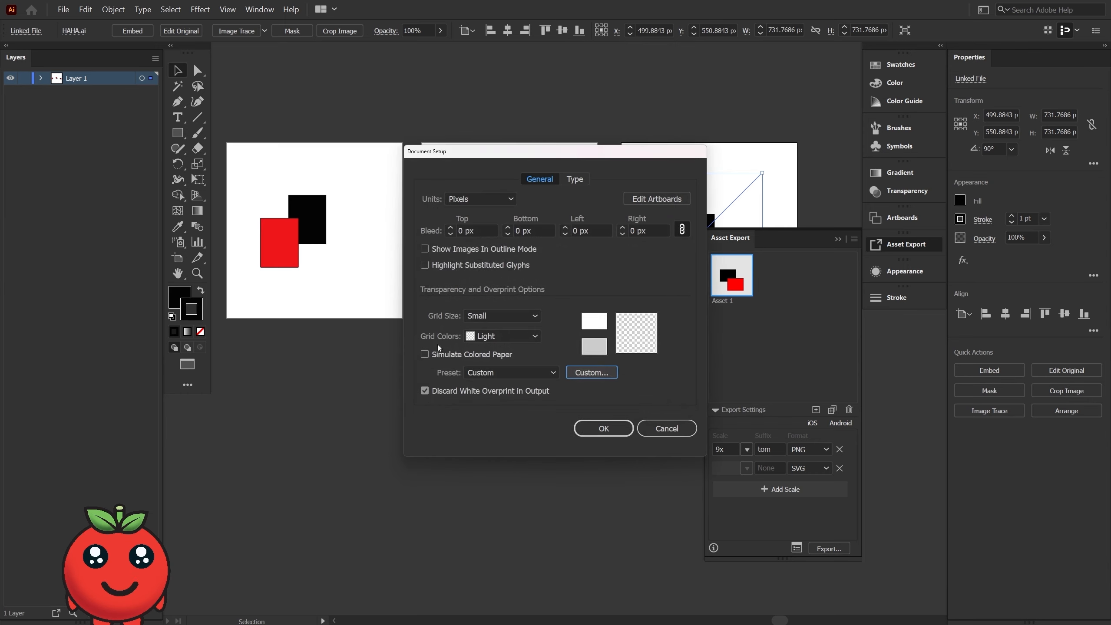
# Look over the Type options in Document Setup, and switch to editing the artboards
pyautogui.click(575, 180)
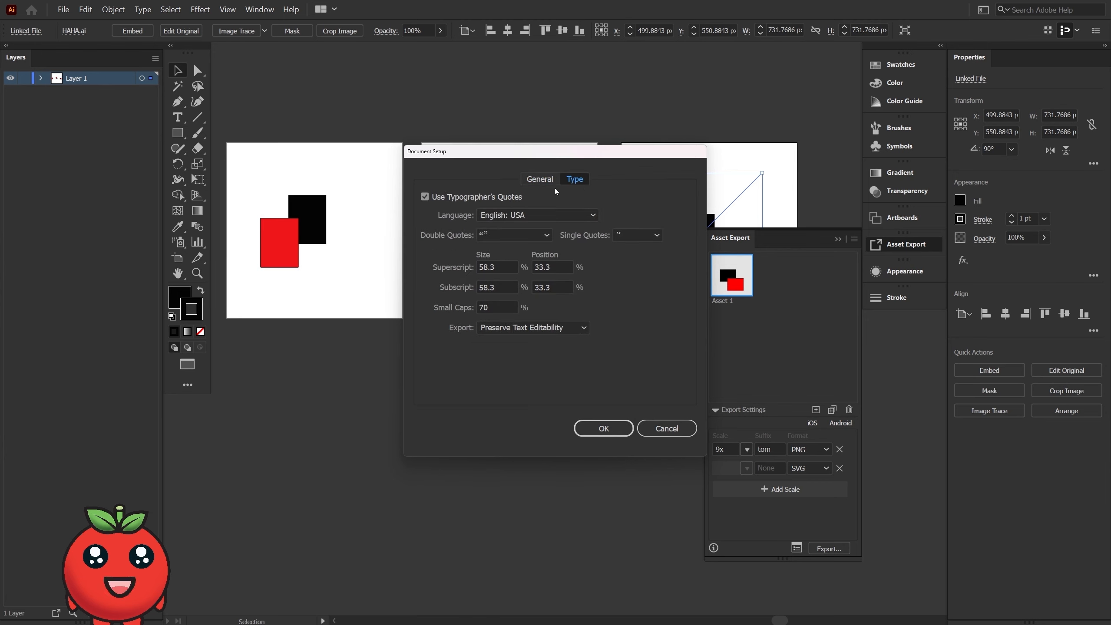
pyautogui.click(534, 180)
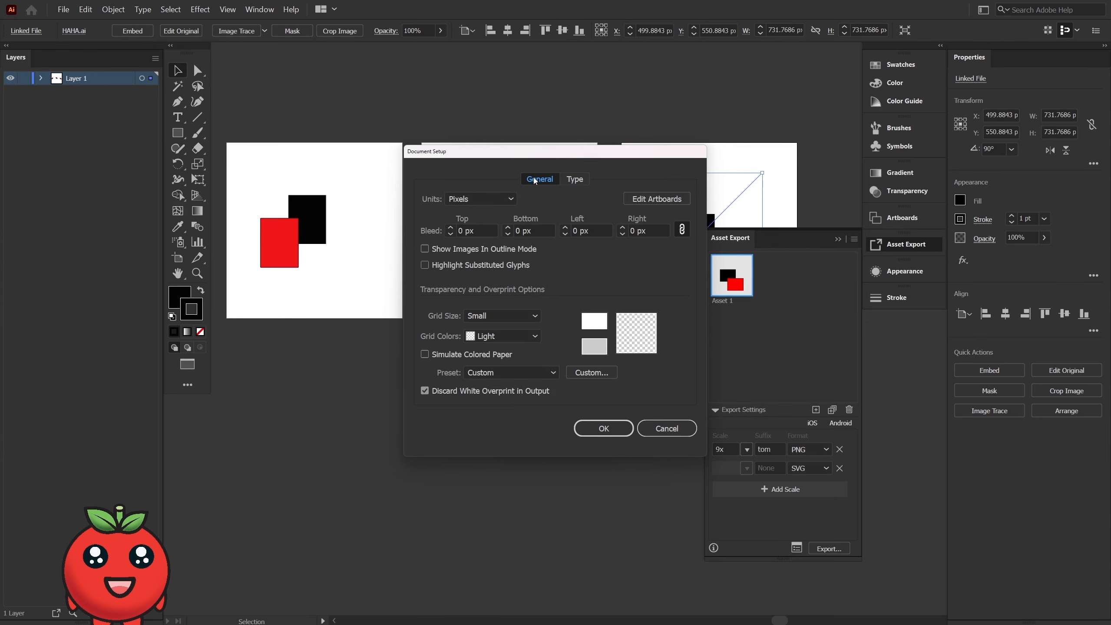
pyautogui.click(630, 199)
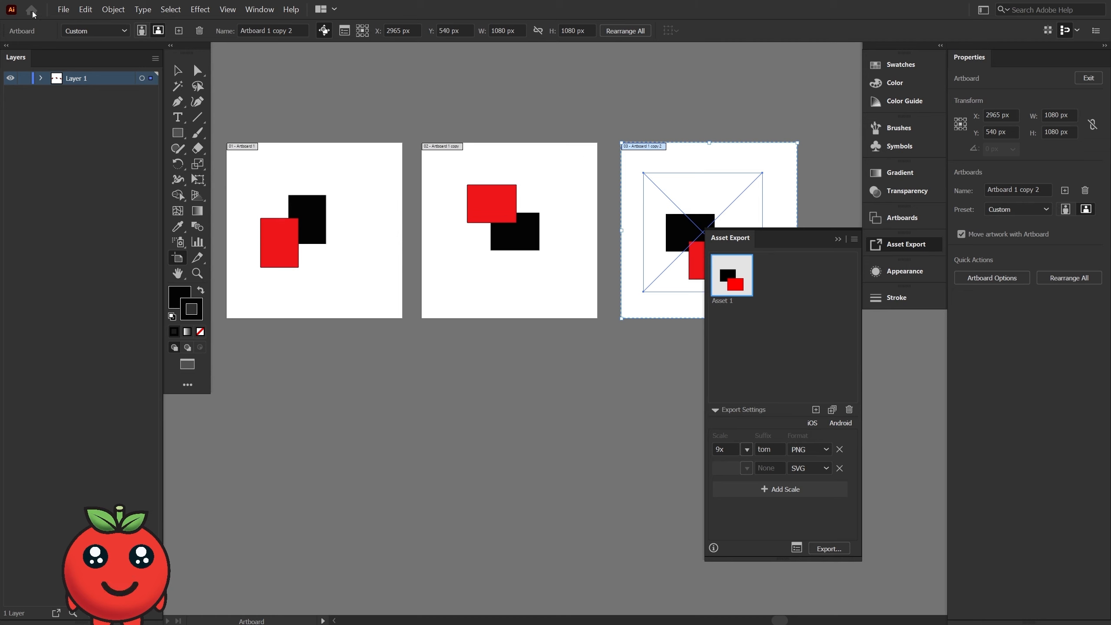
# Switch the document color mode to CMYK Color
pyautogui.click(63, 9)
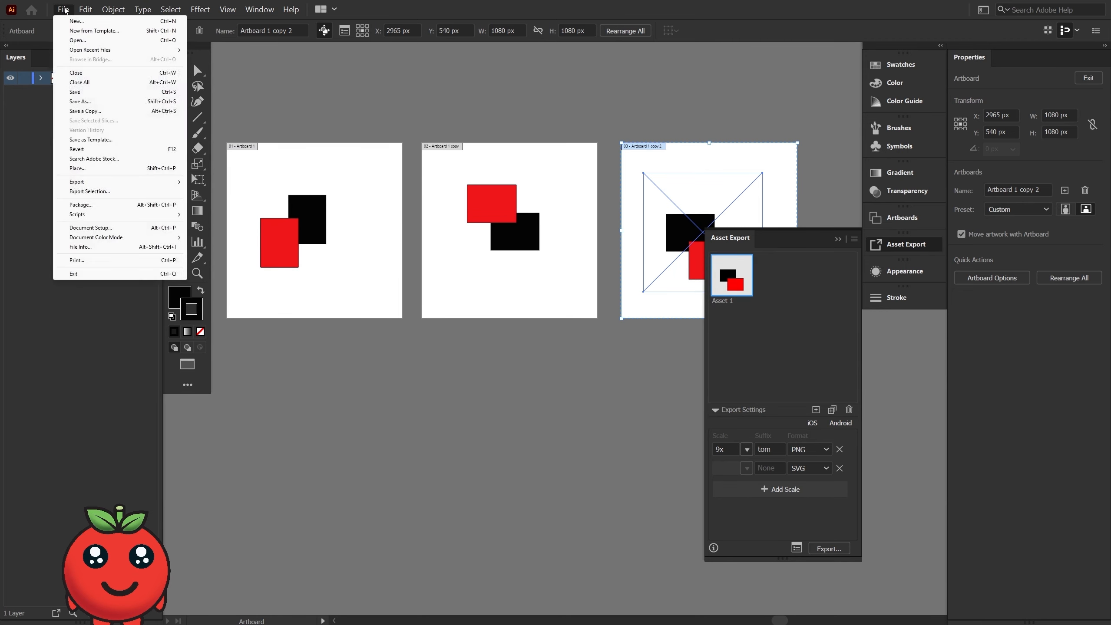
pyautogui.moveTo(124, 237)
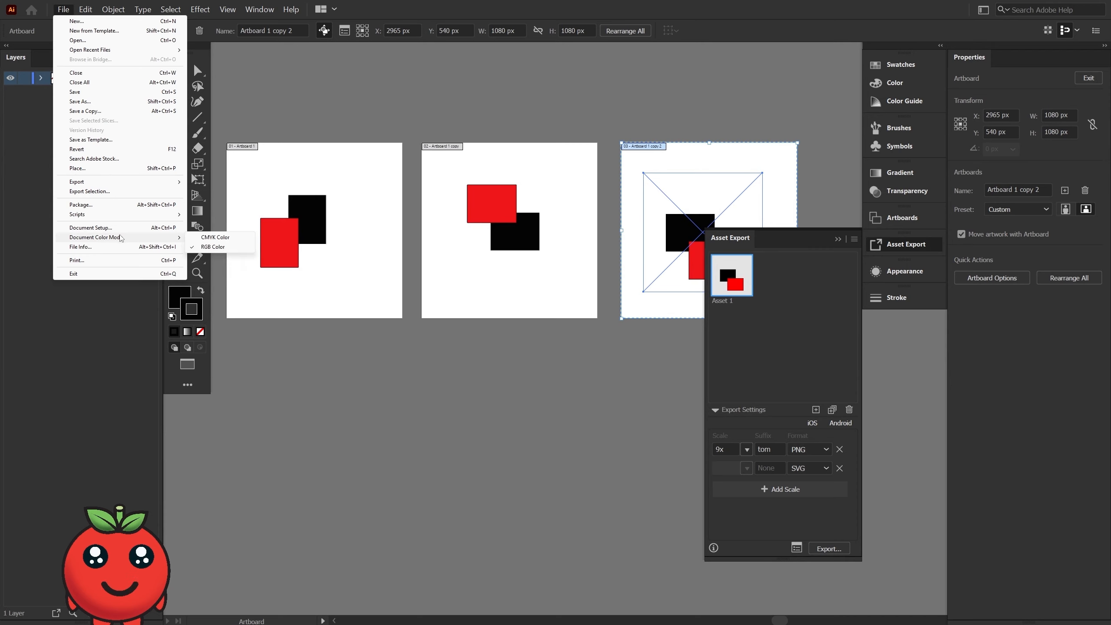
pyautogui.click(213, 238)
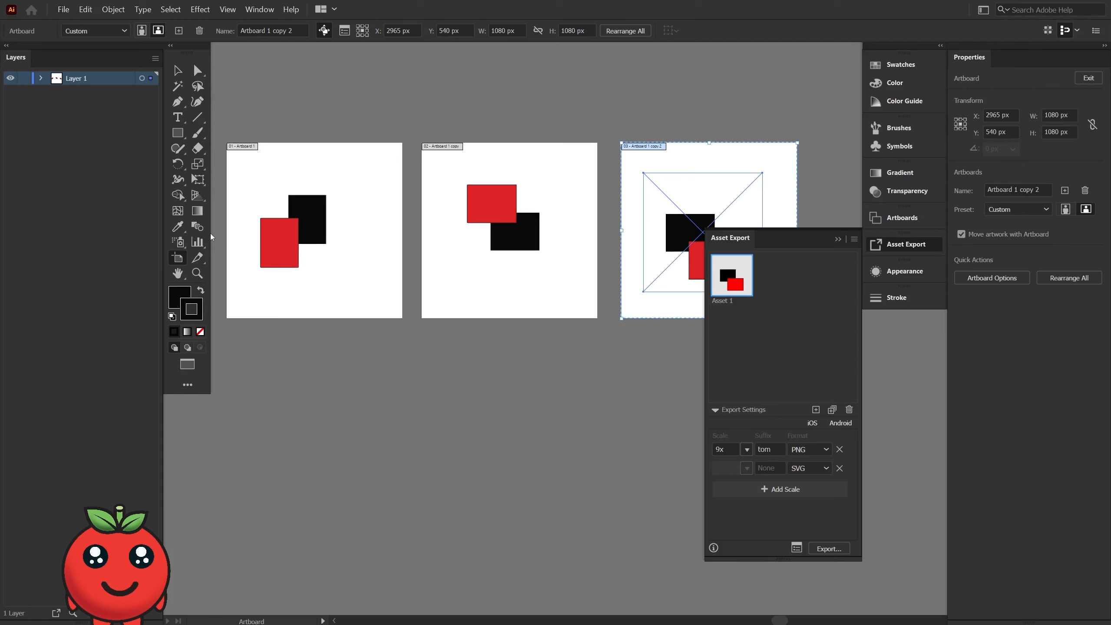
# Focus on the first artboard's artwork and return the document color mode to RGB Color to compare the red
pyautogui.click(63, 9)
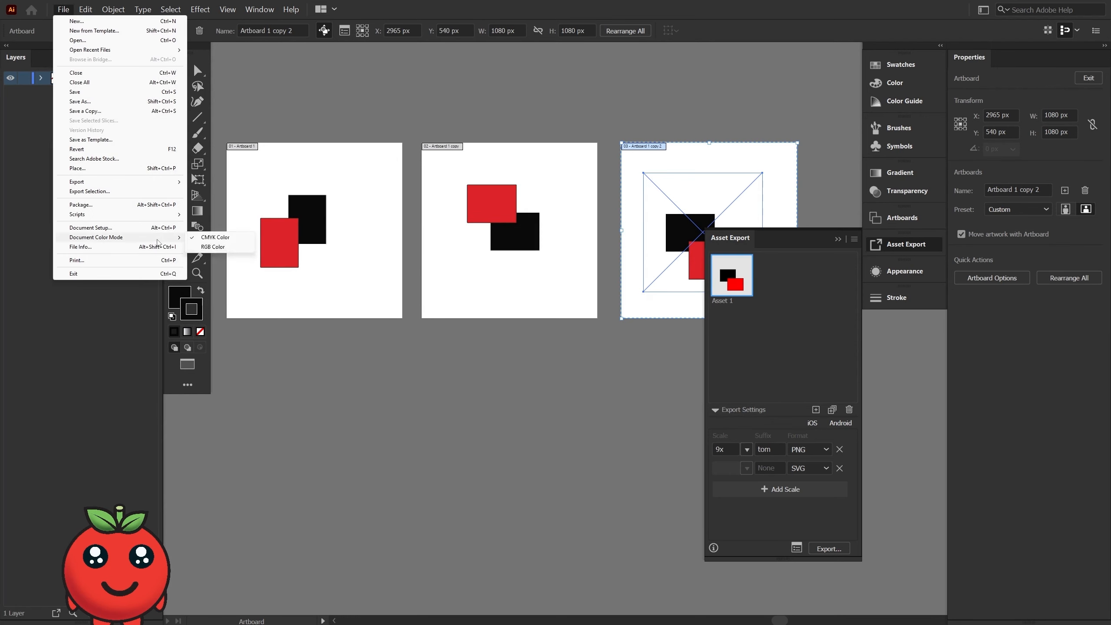
pyautogui.moveTo(173, 238)
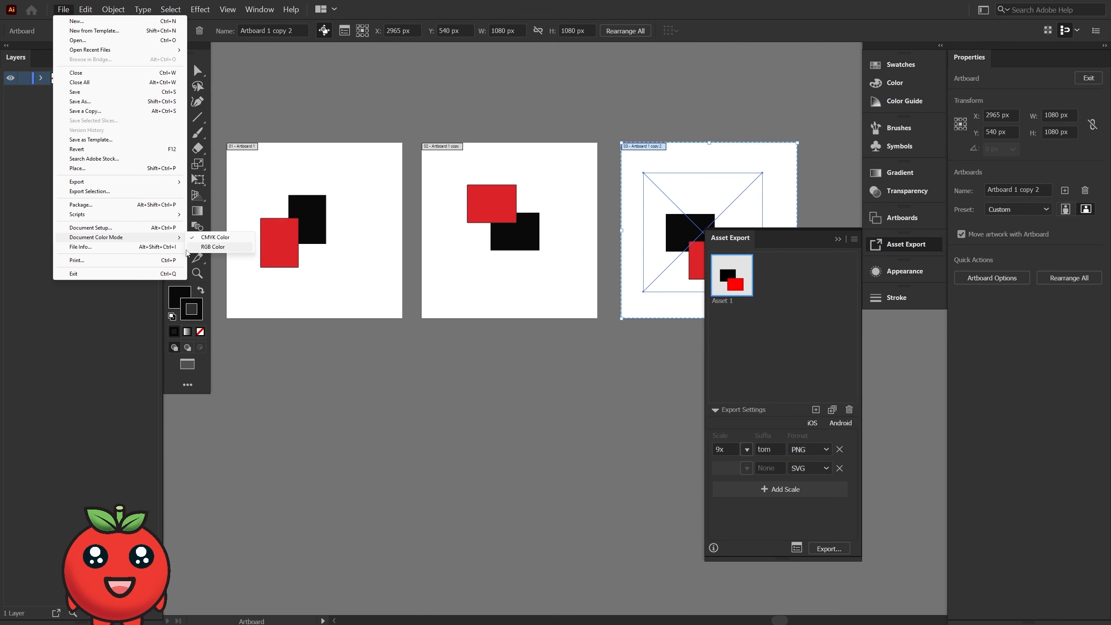
pyautogui.click(280, 273)
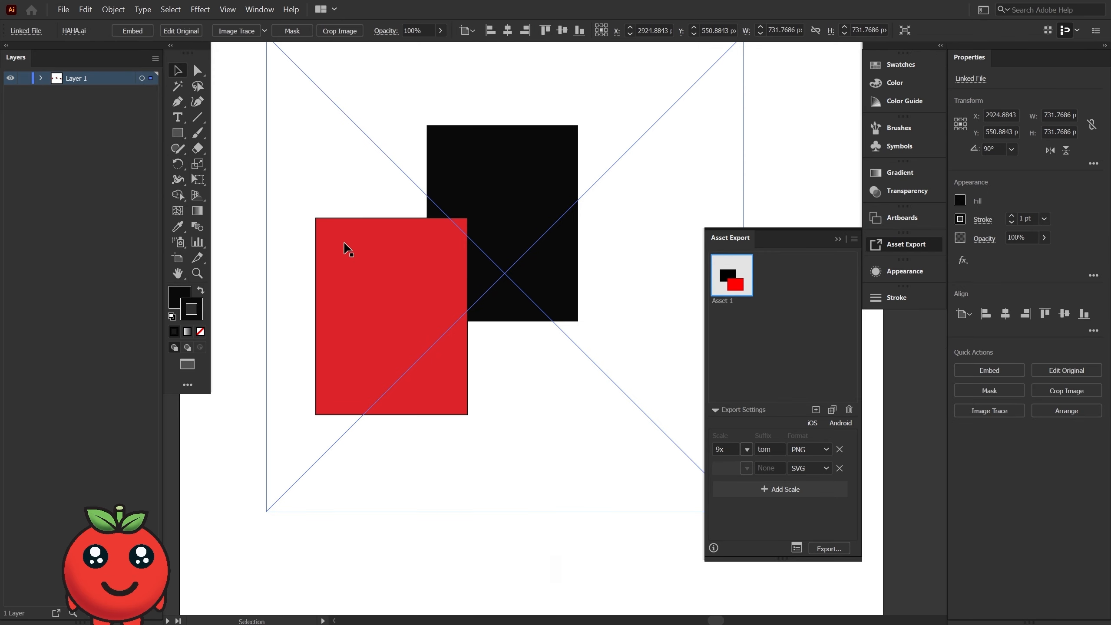
pyautogui.click(64, 9)
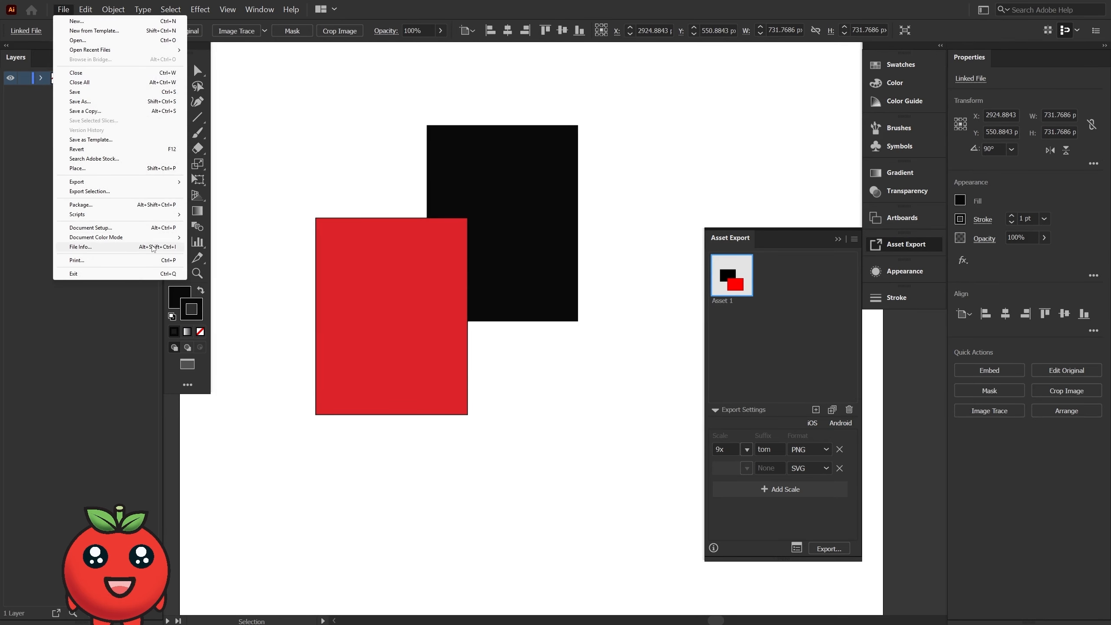
pyautogui.moveTo(156, 238)
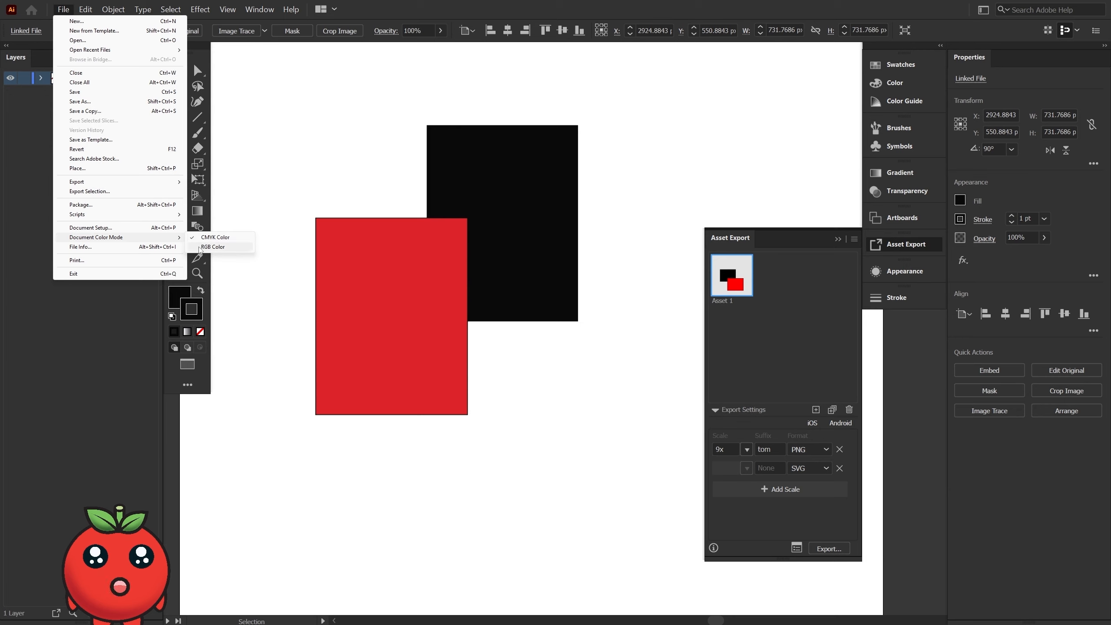
pyautogui.click(206, 247)
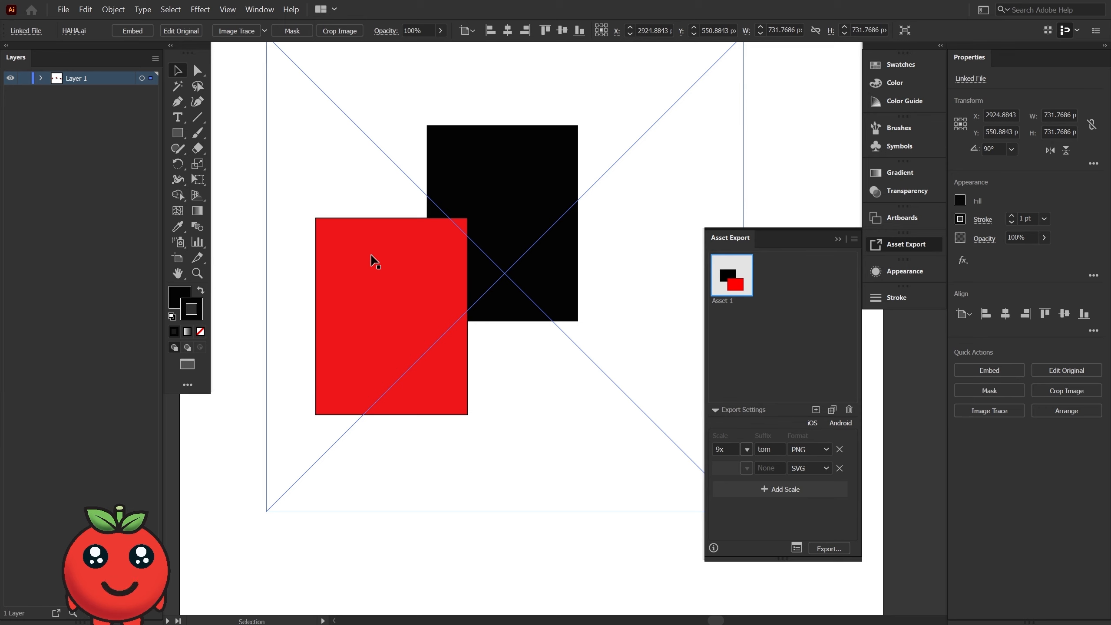
# Convert the document to CMYK Color again and compare the red rectangle's appearance
pyautogui.hotkey('ctrl', 'h')
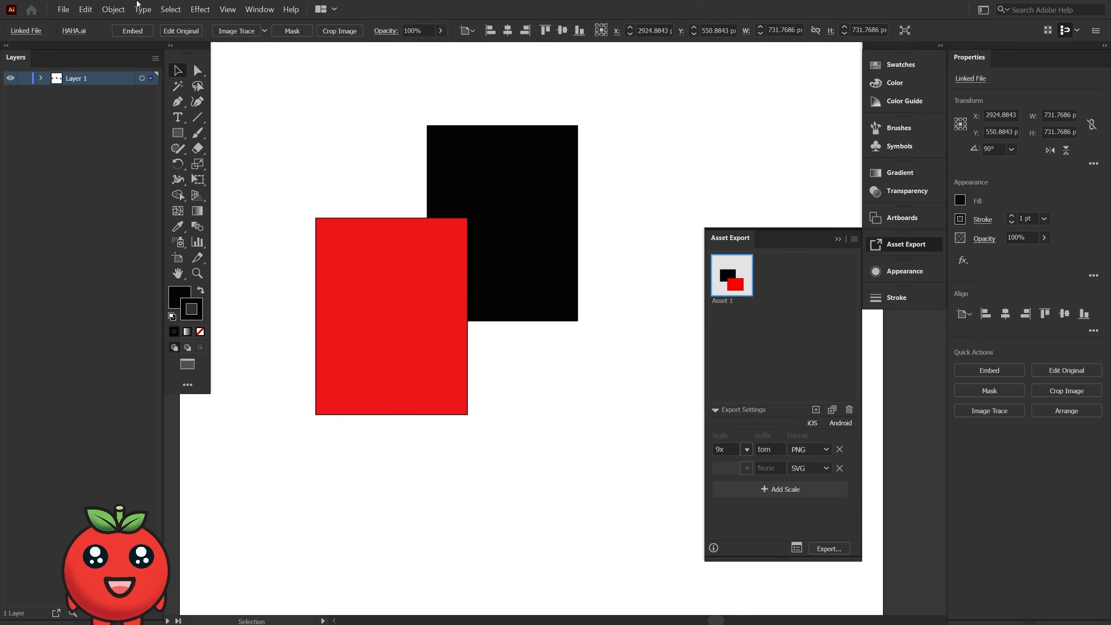
pyautogui.click(63, 9)
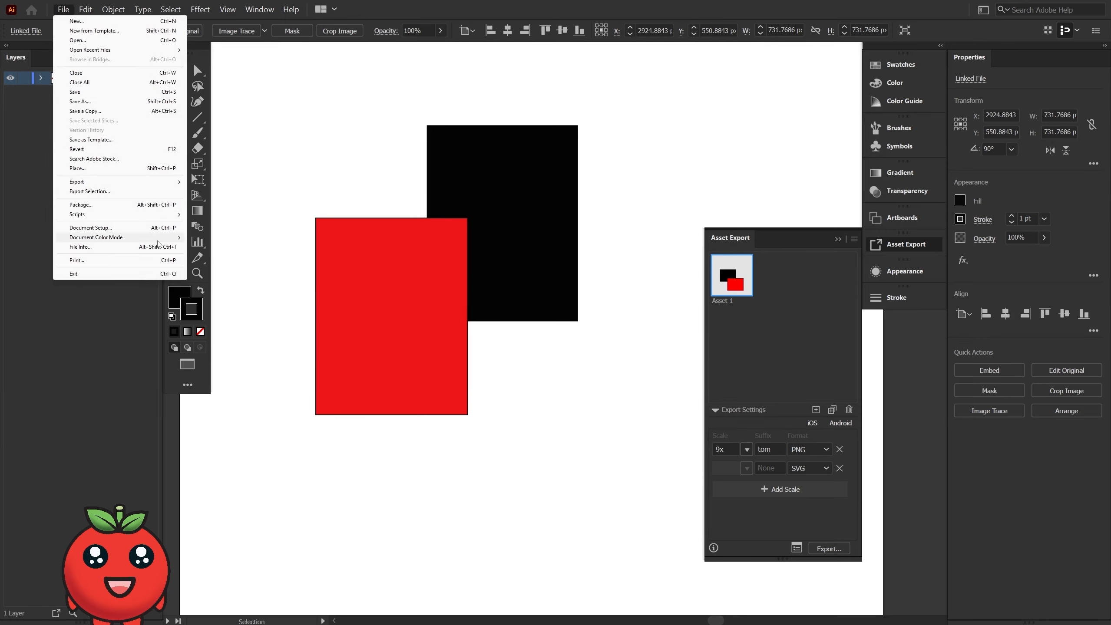
pyautogui.moveTo(162, 238)
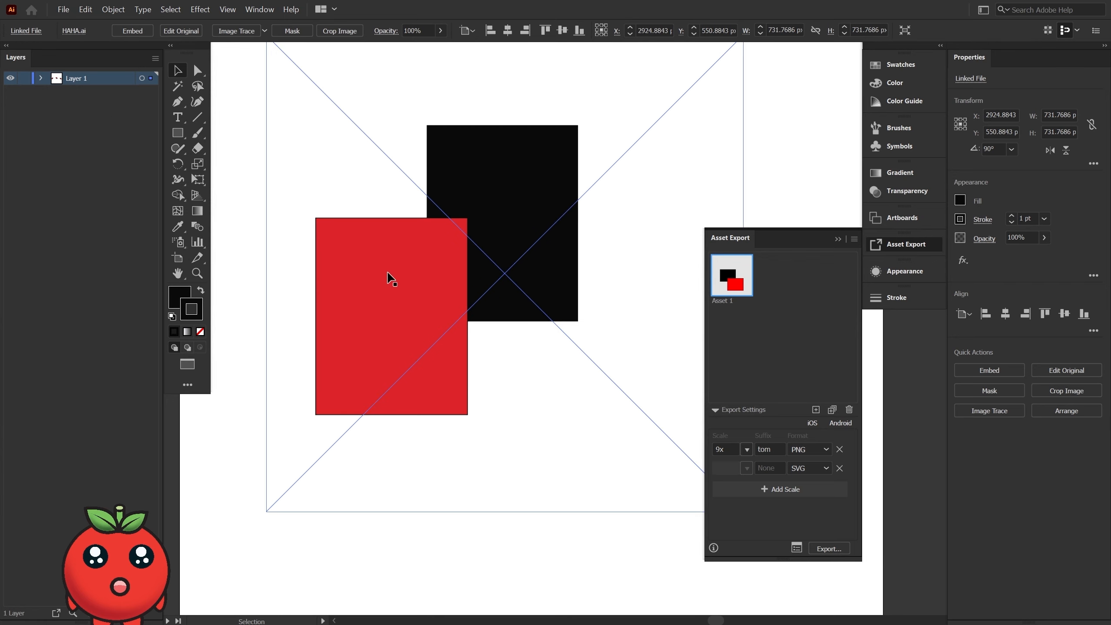
pyautogui.click(61, 9)
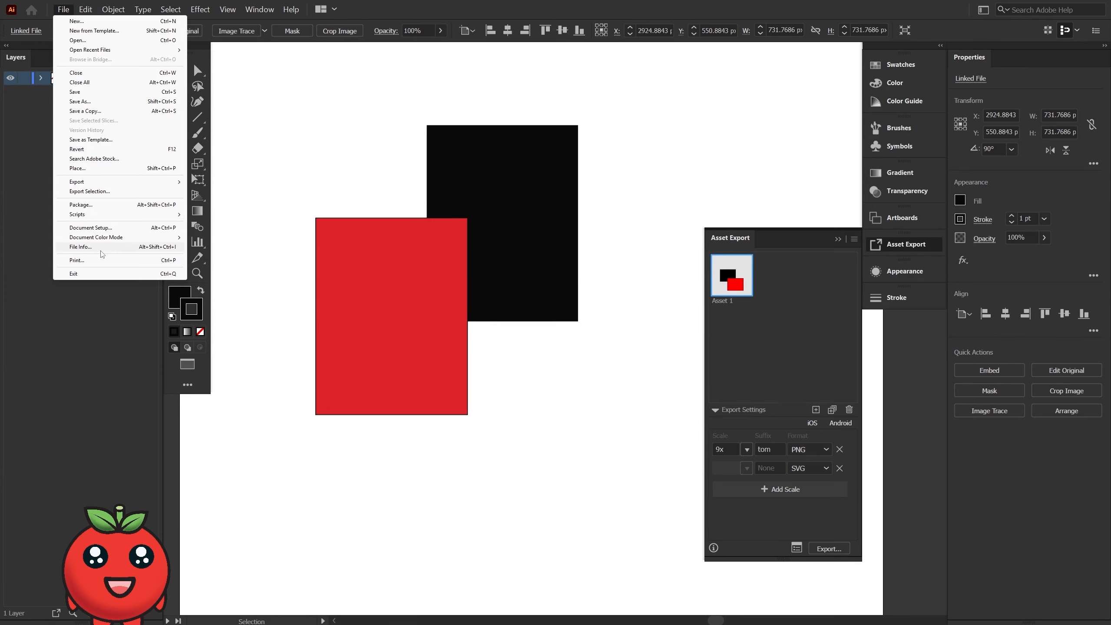
# Open the document's File Info, try a five-star rating, and look through the Camera Data, Origin, IPTC and GPS Data categories
pyautogui.click(81, 247)
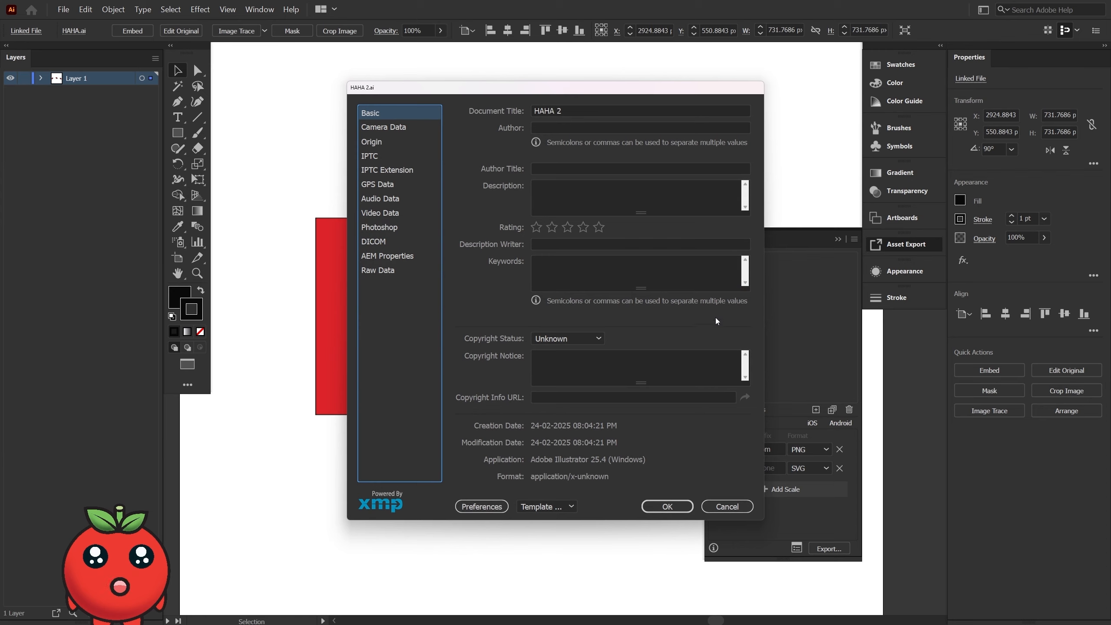
pyautogui.click(599, 227)
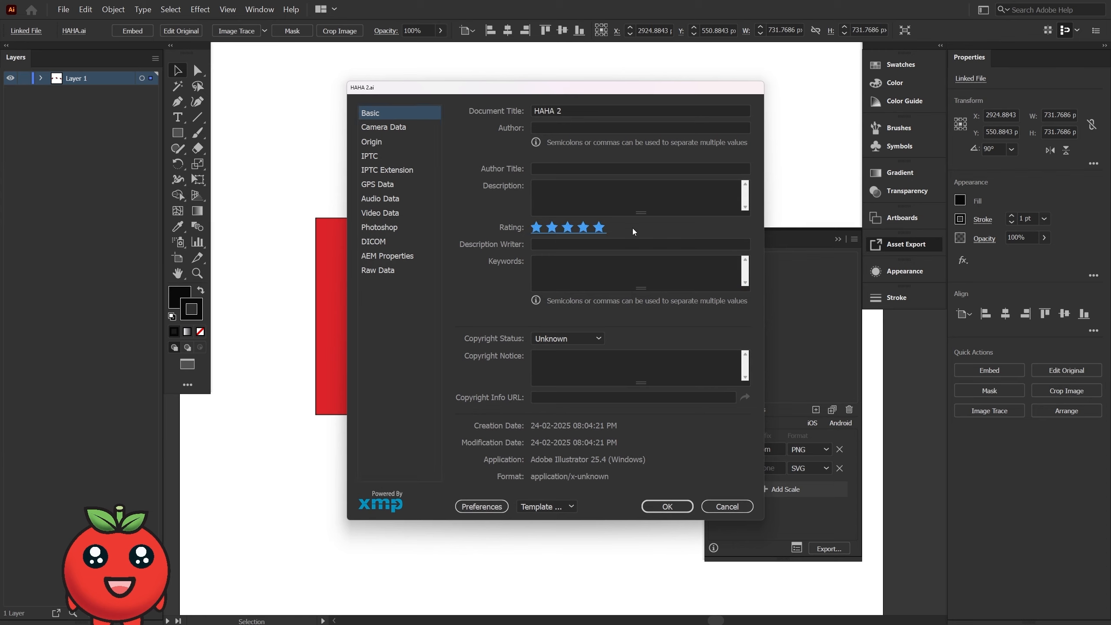
pyautogui.click(385, 128)
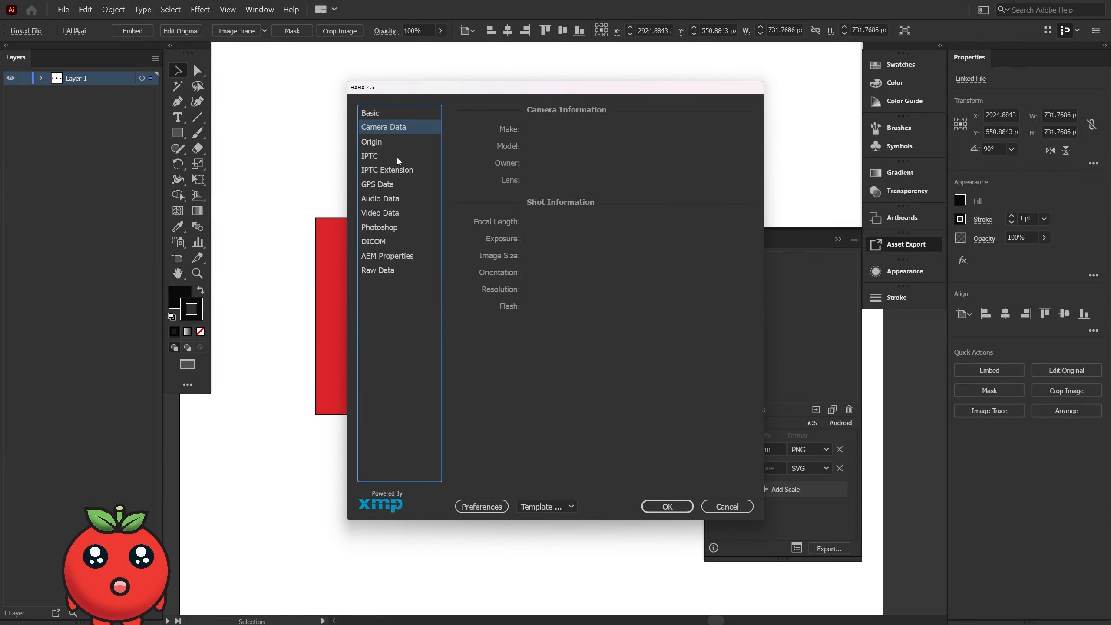
pyautogui.click(386, 145)
pyautogui.click(376, 160)
pyautogui.click(375, 184)
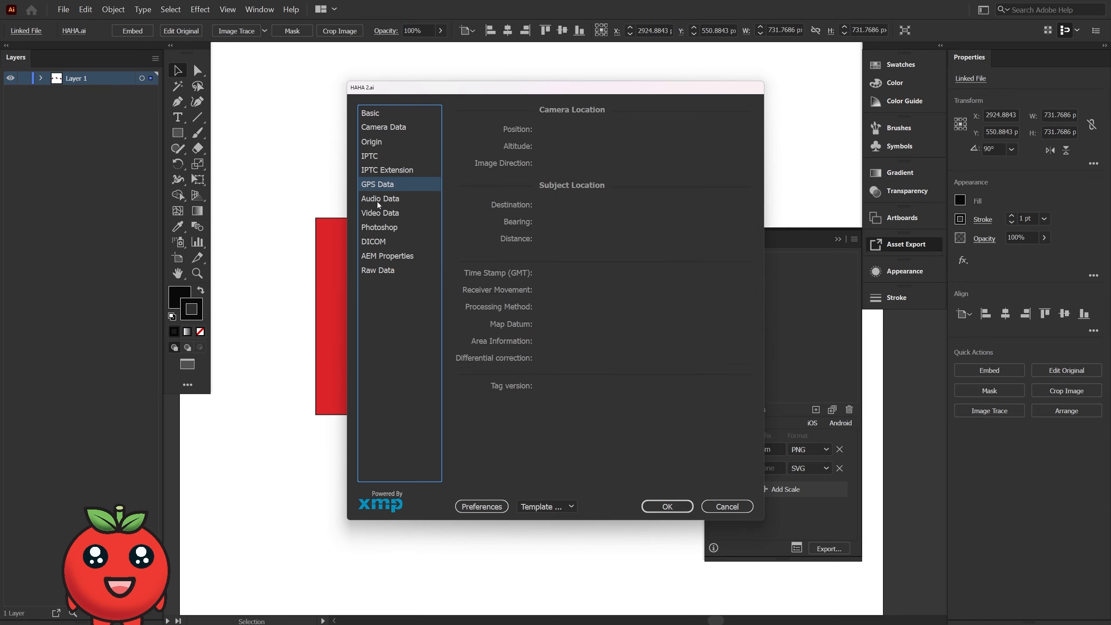
# Look over the DICOM, AEM Properties and Raw Data file information, and leave File Info without applying changes
pyautogui.click(380, 242)
pyautogui.click(379, 256)
pyautogui.click(378, 272)
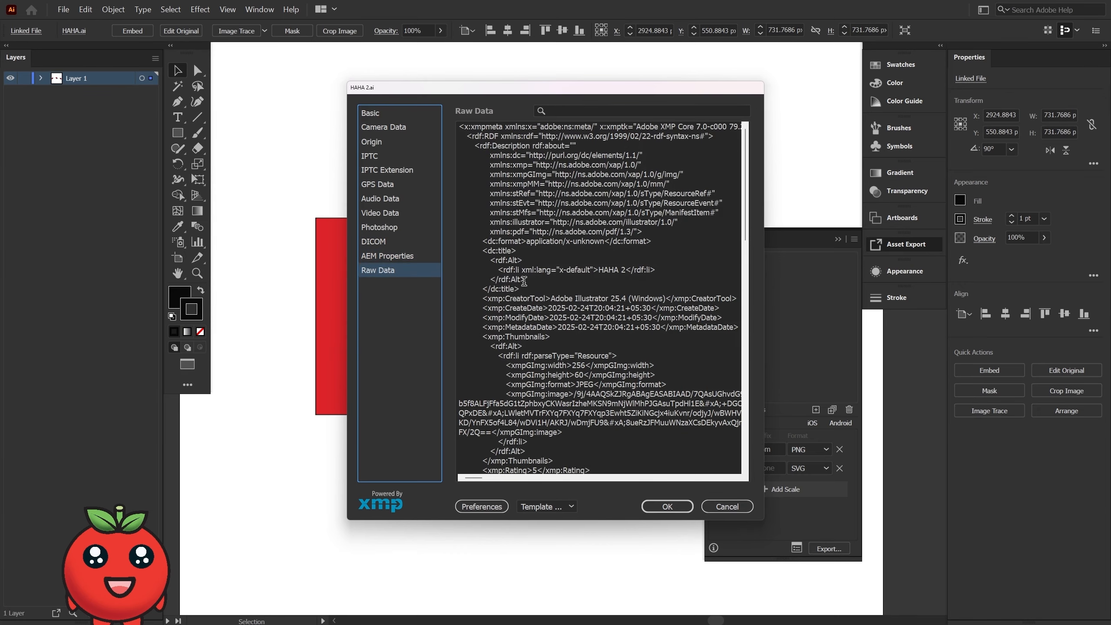
pyautogui.moveTo(560, 454); pyautogui.dragTo(605, 514)
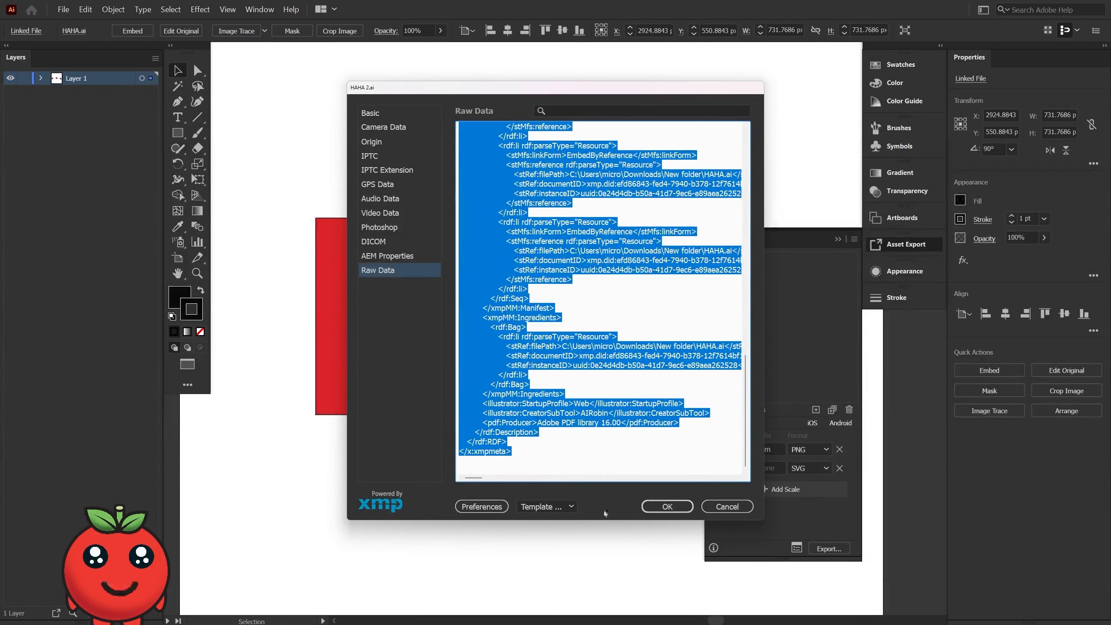
pyautogui.click(724, 509)
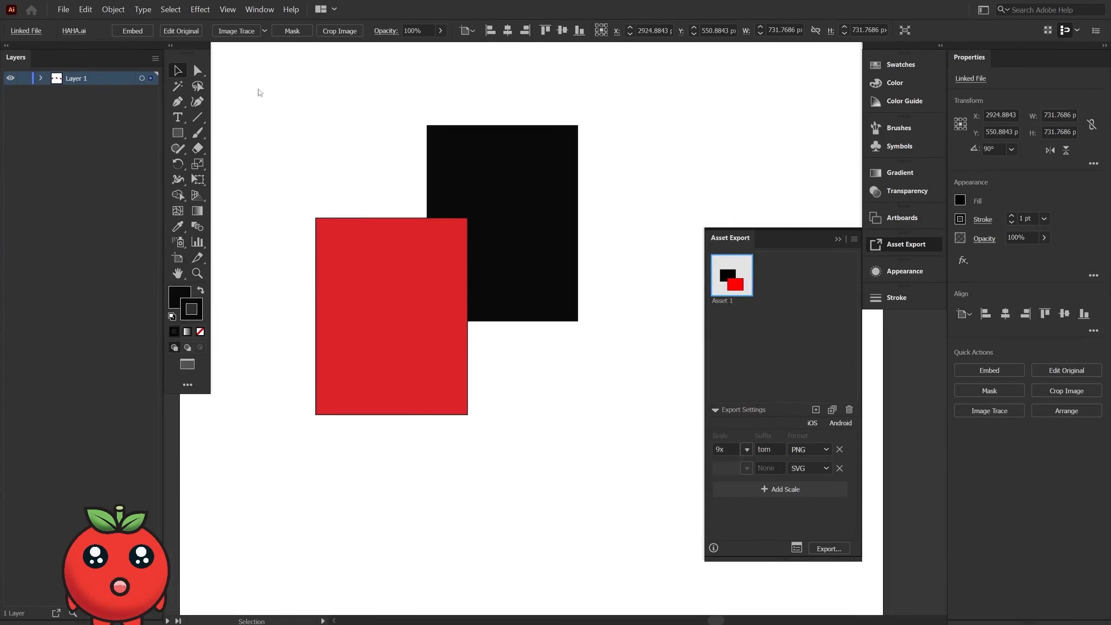
# Open the print settings and reposition the artwork in the page preview to X -94 px, Y -160 px
pyautogui.click(62, 9)
pyautogui.click(153, 260)
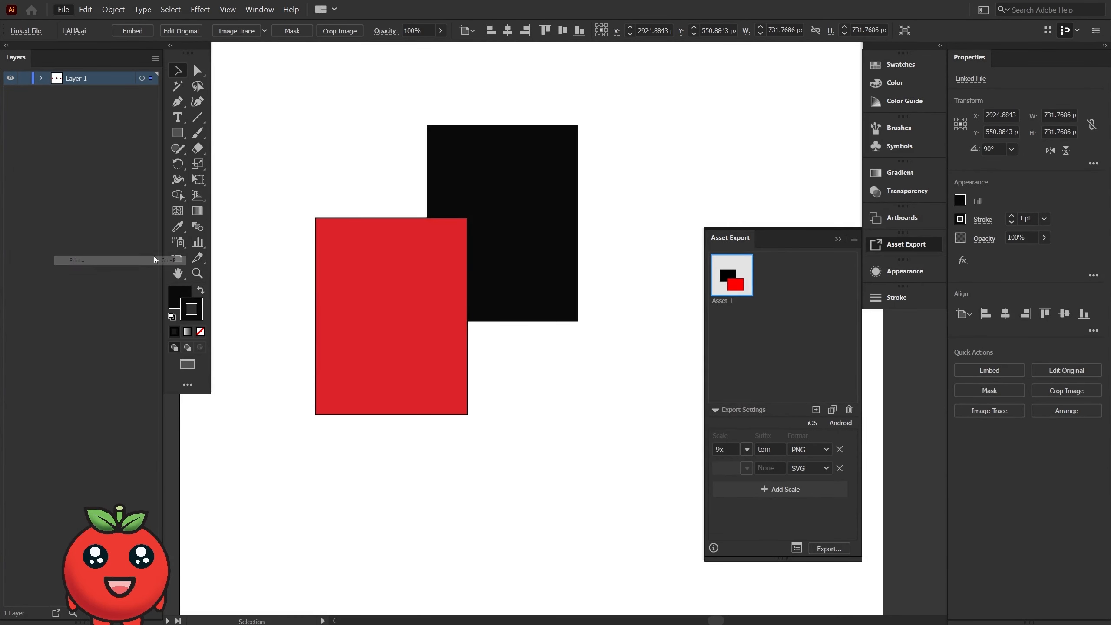
pyautogui.moveTo(444, 327); pyautogui.dragTo(364, 347)
pyautogui.moveTo(432, 369); pyautogui.dragTo(372, 315)
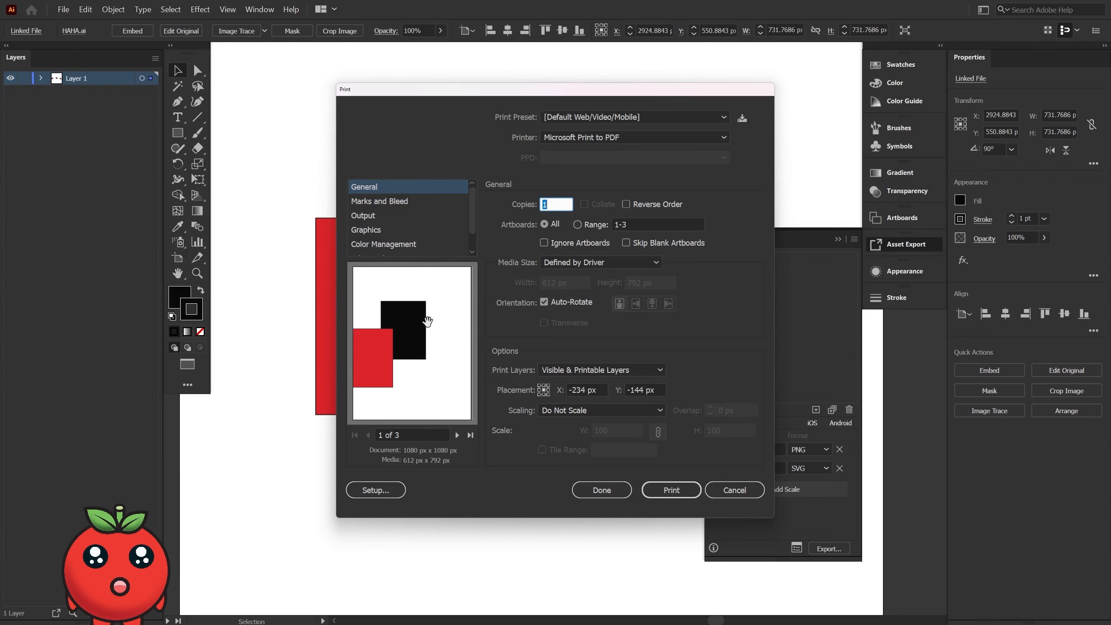
pyautogui.moveTo(397, 368); pyautogui.dragTo(424, 365)
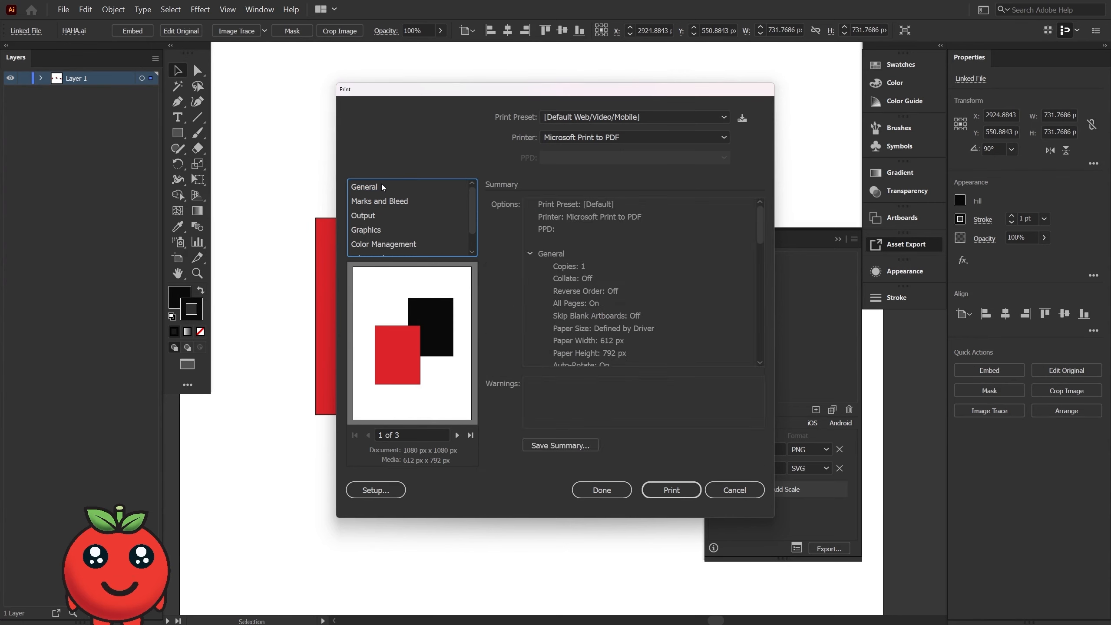
pyautogui.click(381, 185)
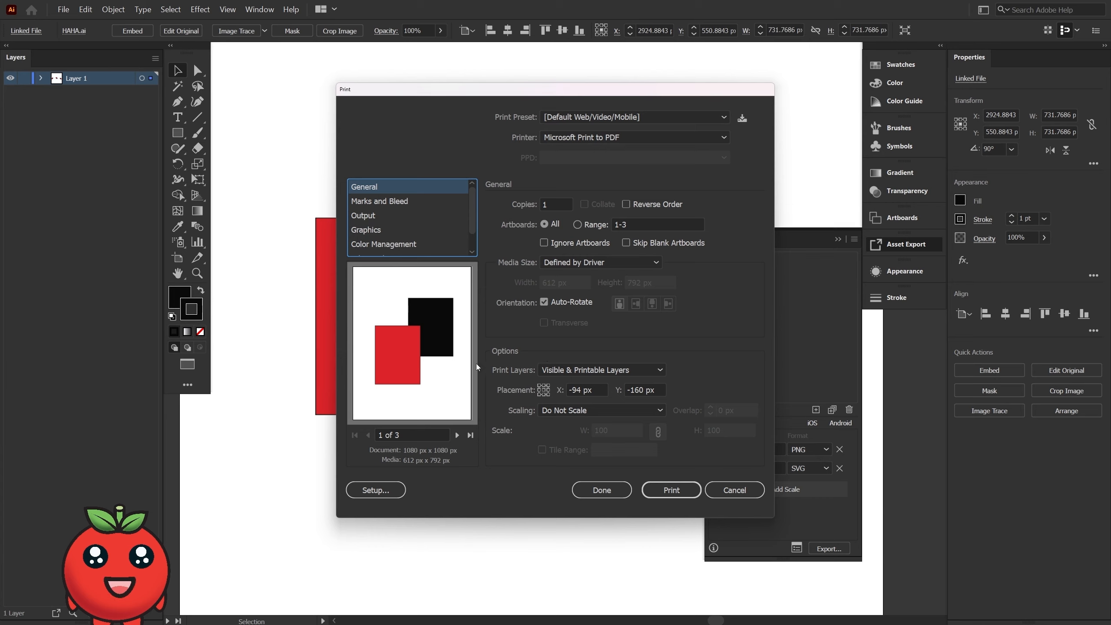
# Browse the artboards in the print preview, shift the artwork's placement to X -144 px, Y -169 px, and finish with the print settings
pyautogui.click(456, 435)
pyautogui.moveTo(419, 371); pyautogui.dragTo(422, 346)
pyautogui.click(454, 437)
pyautogui.click(370, 435)
pyautogui.click(370, 434)
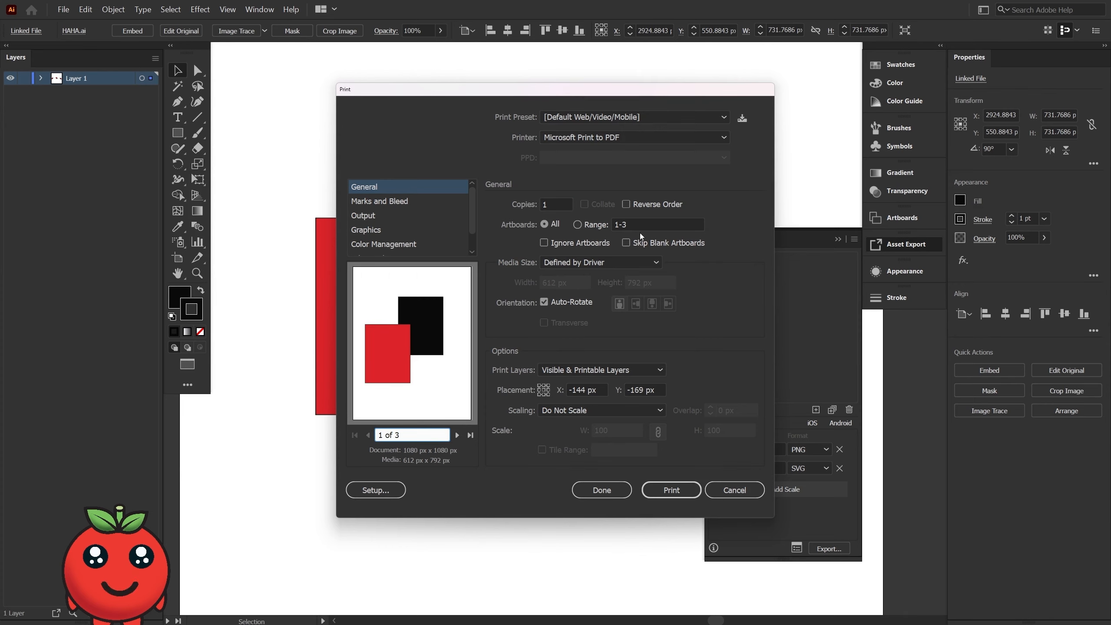
pyautogui.click(651, 491)
# Save the document and package it as HAHA 2_Folder with copied links, copied fonts and a report
pyautogui.click(64, 9)
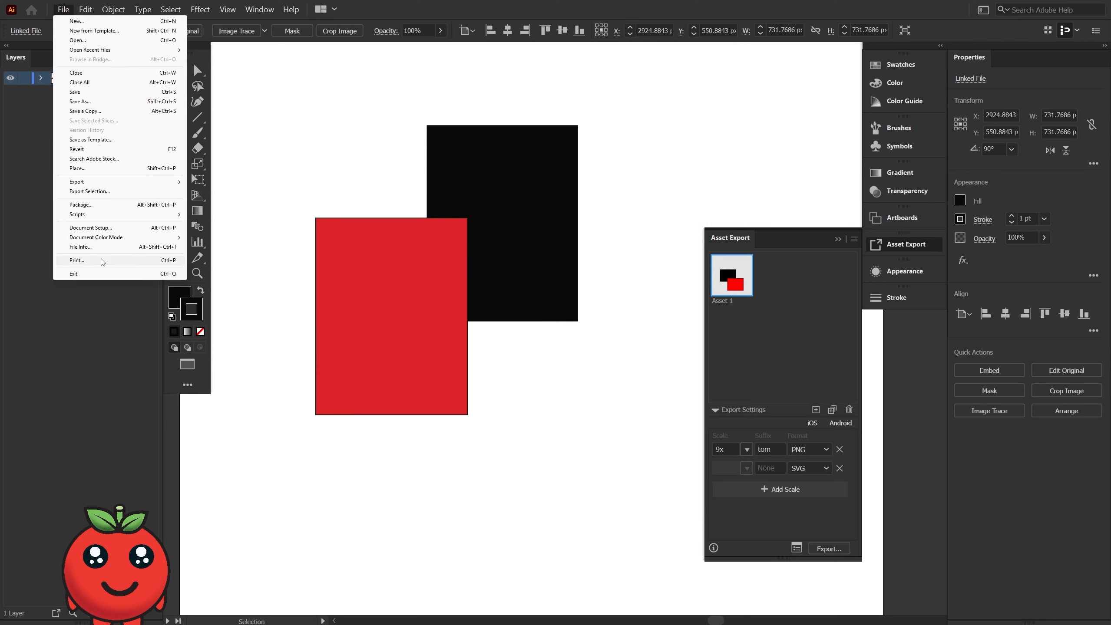
pyautogui.click(99, 205)
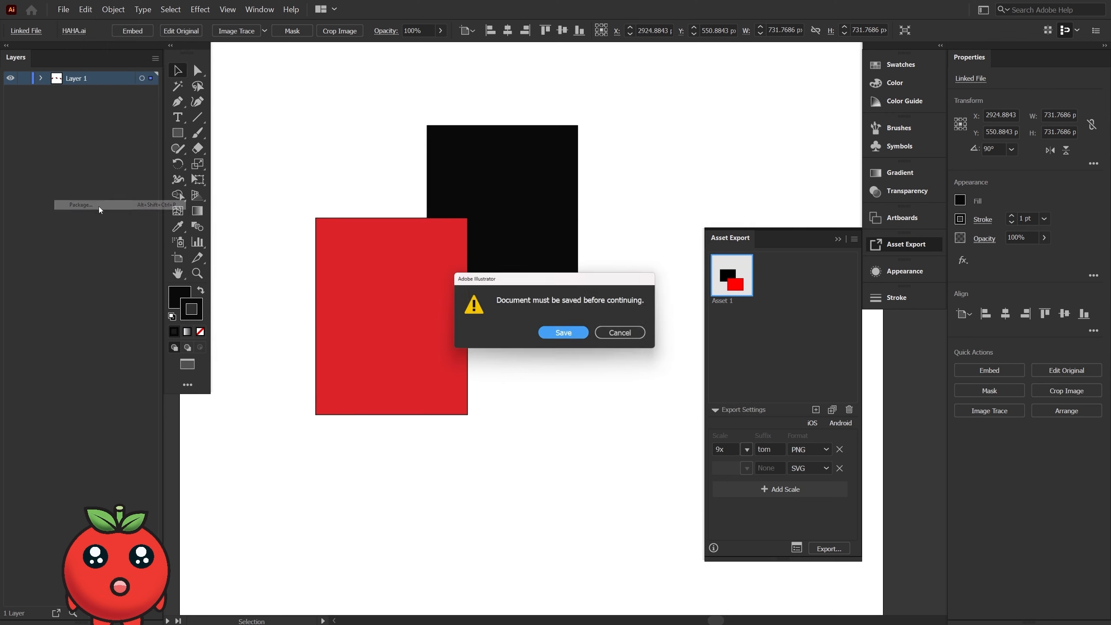
pyautogui.click(565, 334)
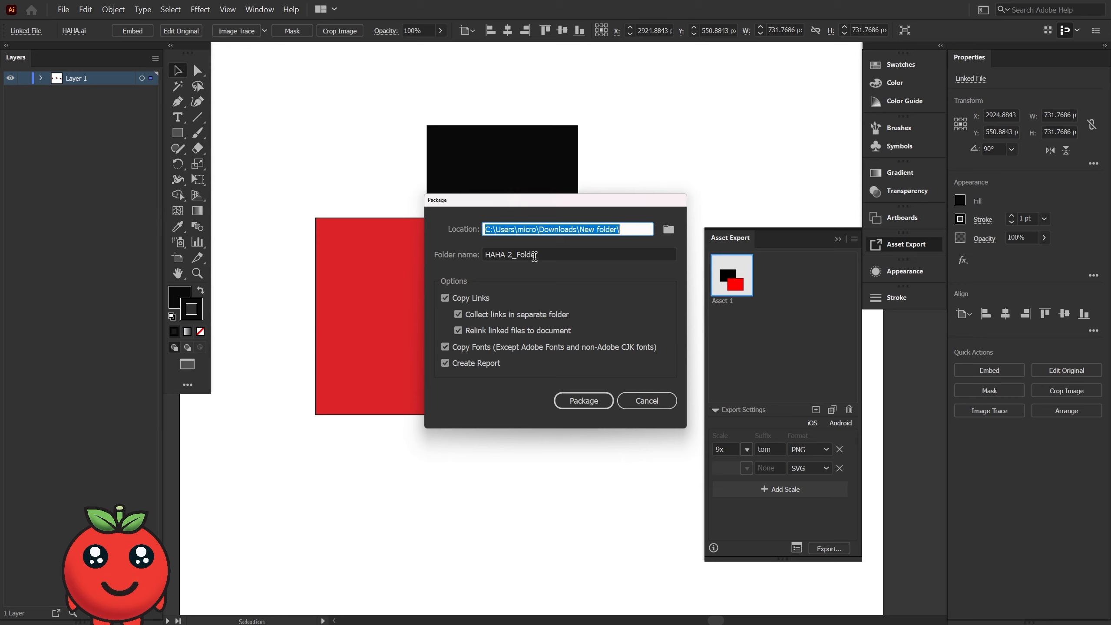
pyautogui.moveTo(536, 255); pyautogui.dragTo(483, 271)
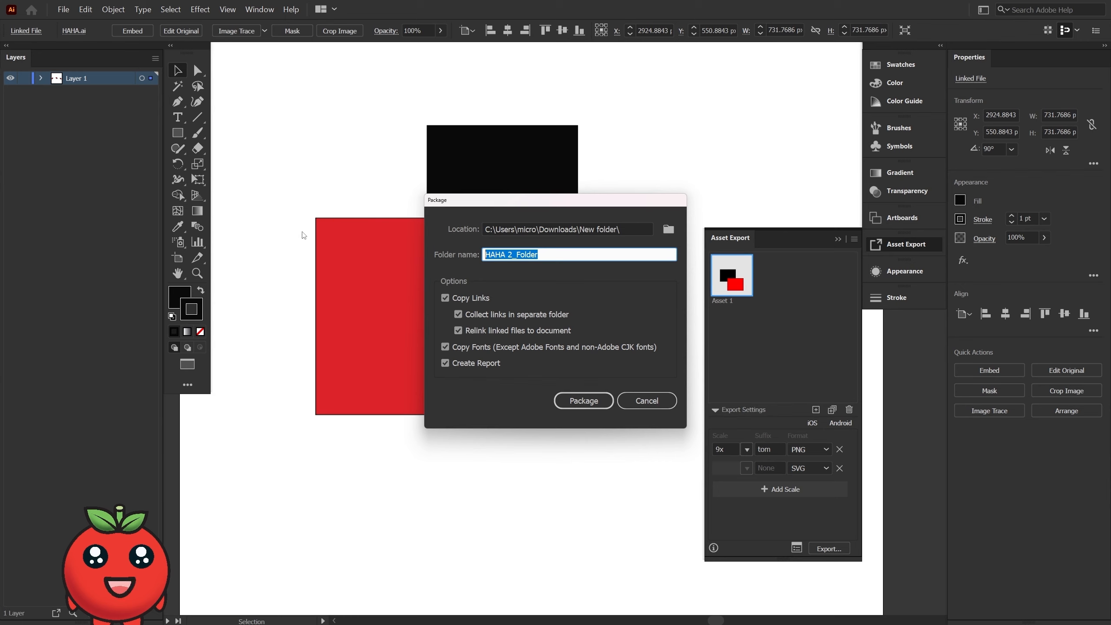
pyautogui.click(562, 399)
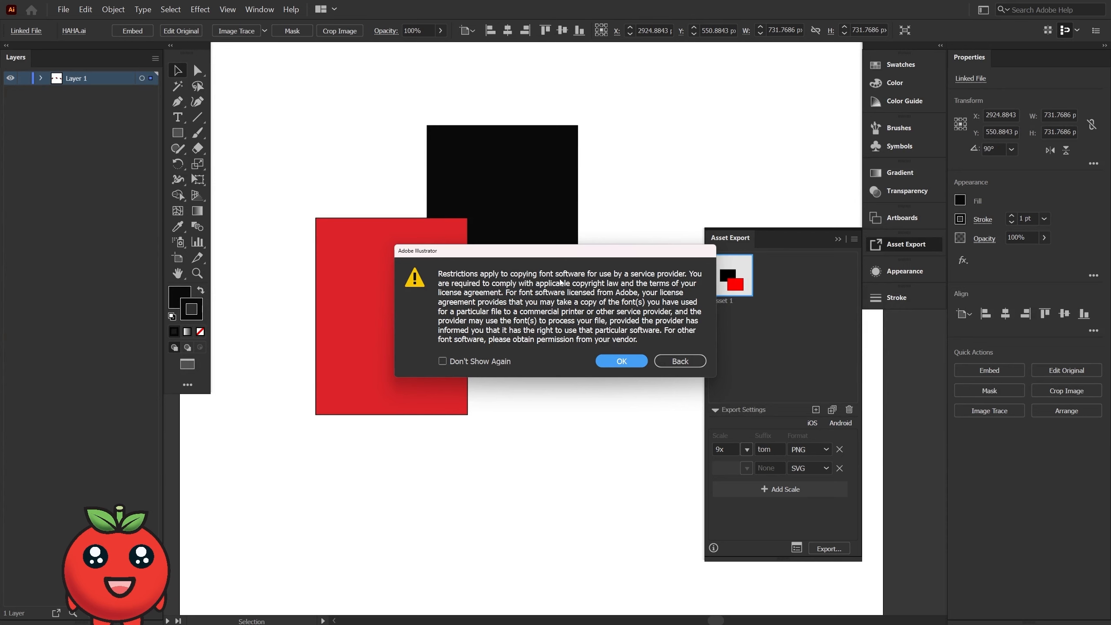
pyautogui.click(610, 362)
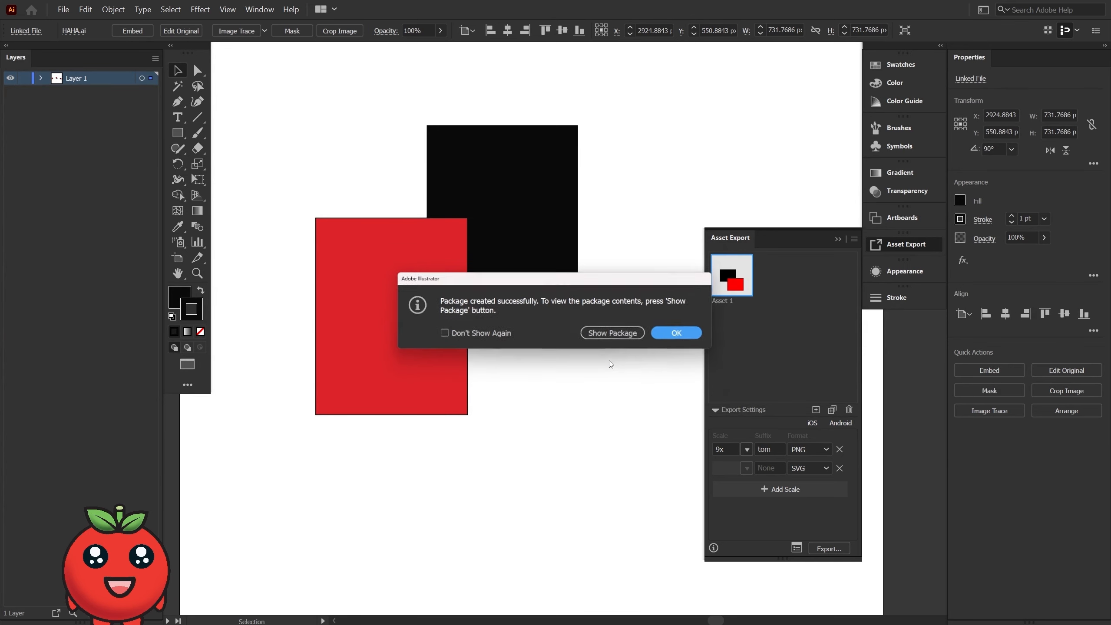
# Show the created package in File Explorer and check the contents of its Links folder
pyautogui.click(603, 336)
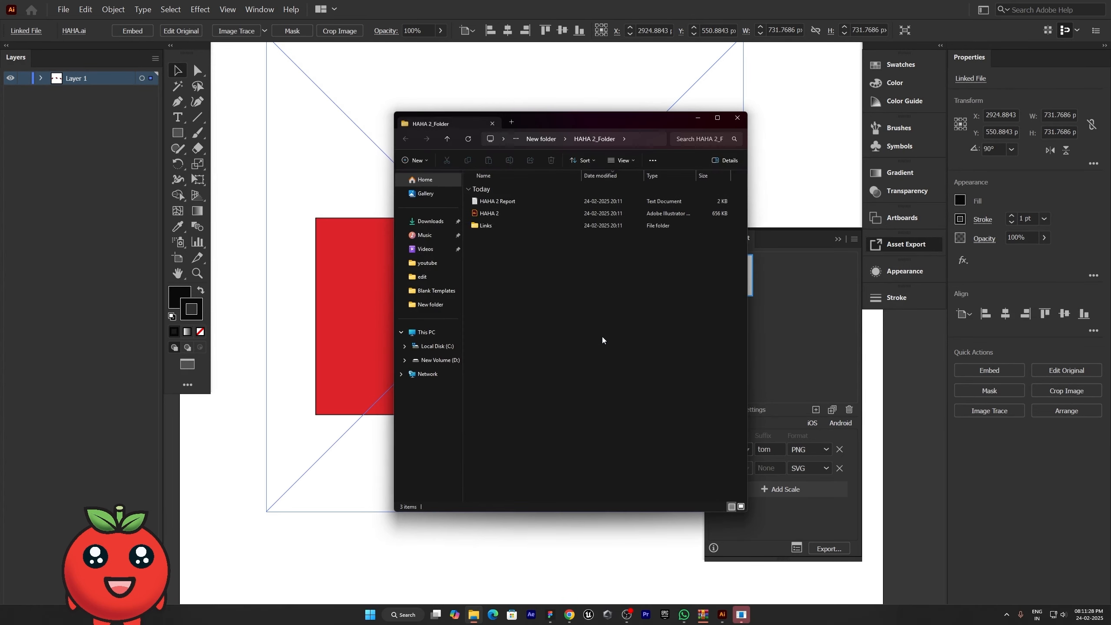
pyautogui.doubleClick(524, 229)
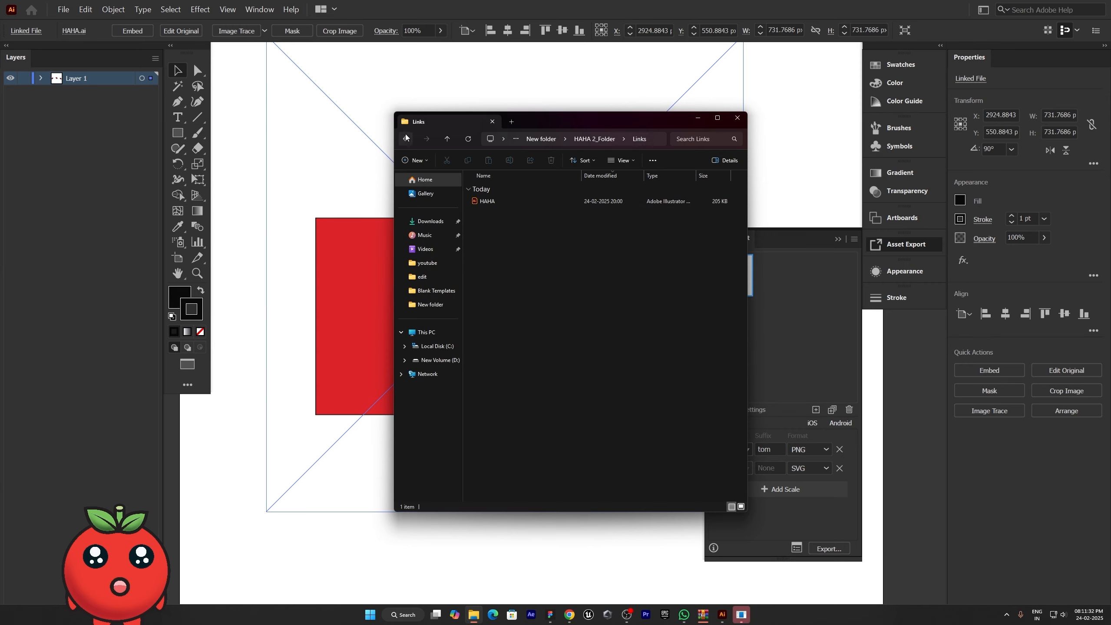
pyautogui.click(405, 139)
# Go to the parent New folder and compress HAHA 2_Folder into a zip archive with the same name
pyautogui.click(541, 139)
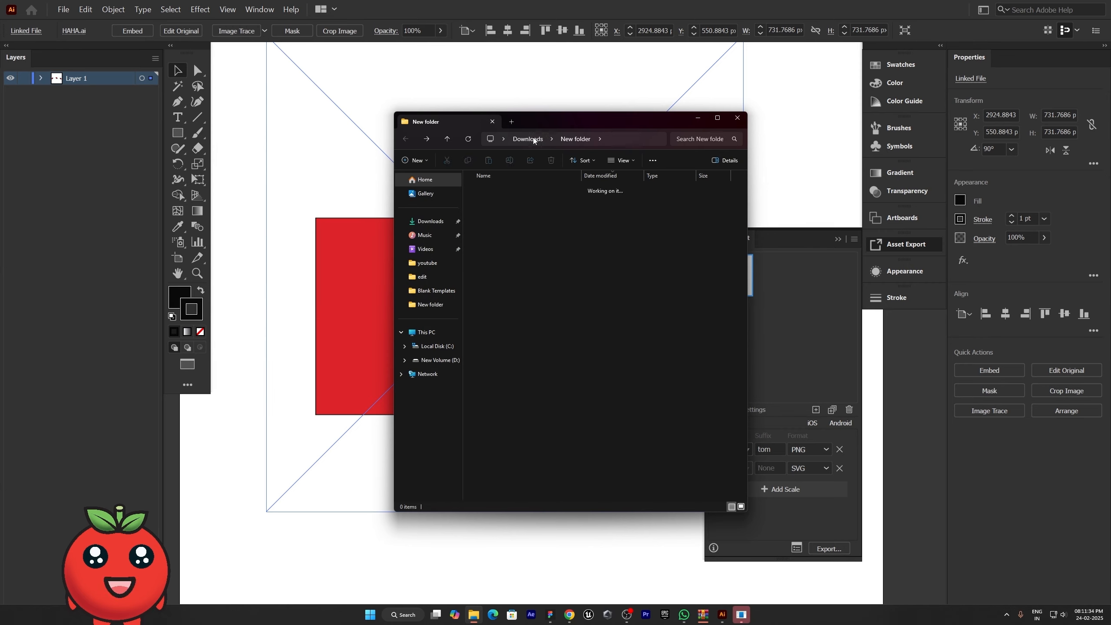
pyautogui.rightClick(514, 252)
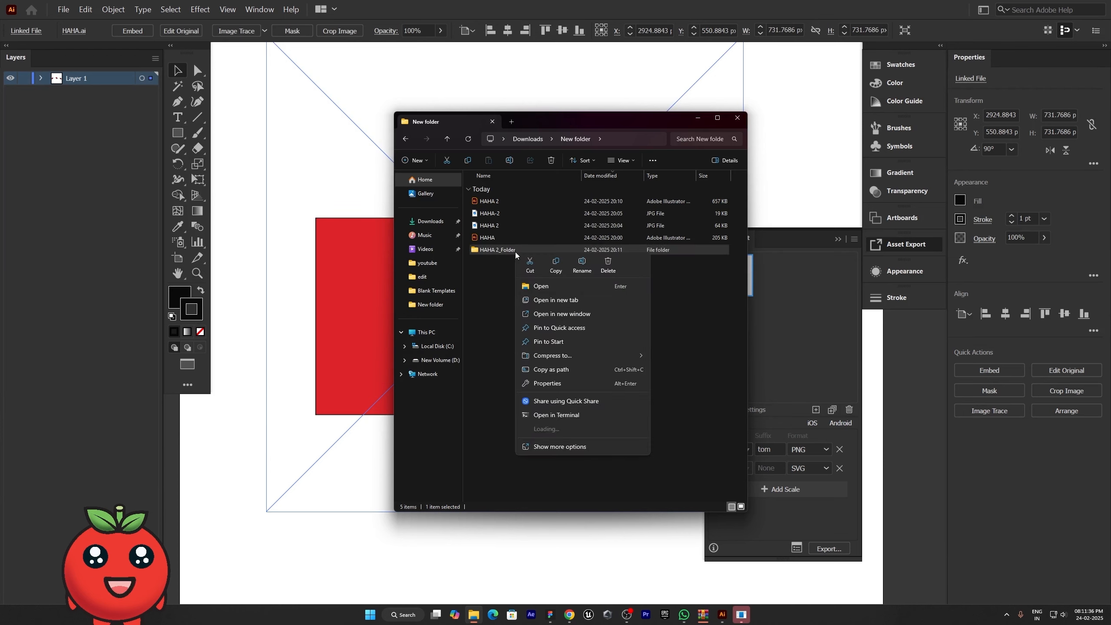
pyautogui.click(549, 376)
pyautogui.press('Return')
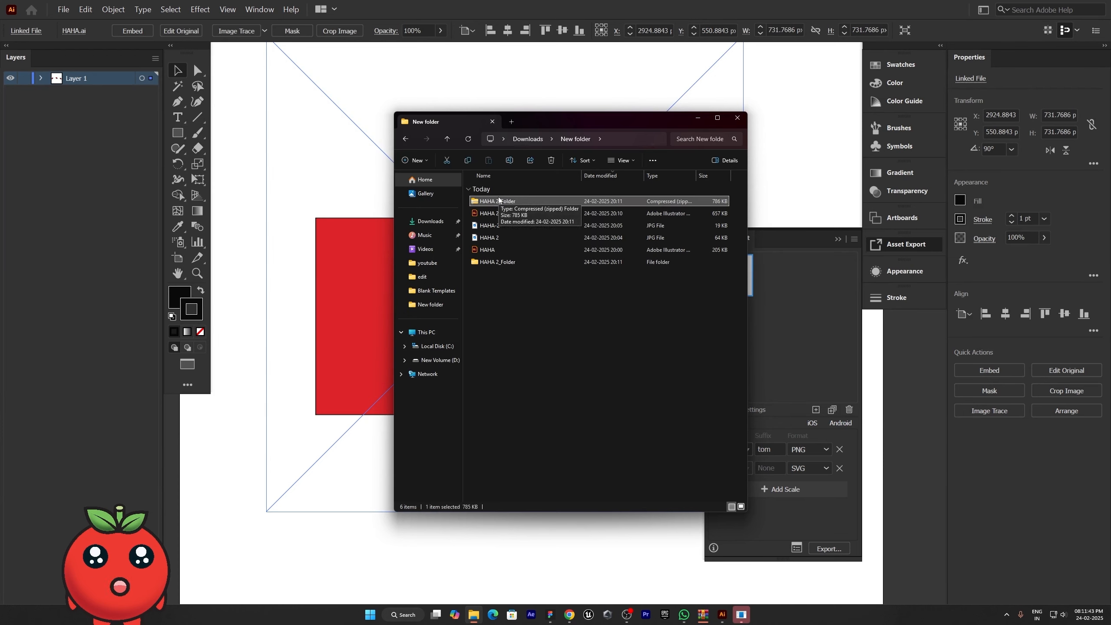
# Switch back to Illustrator, deselect the linked artwork, and bring all three artboards into view
pyautogui.click(241, 241)
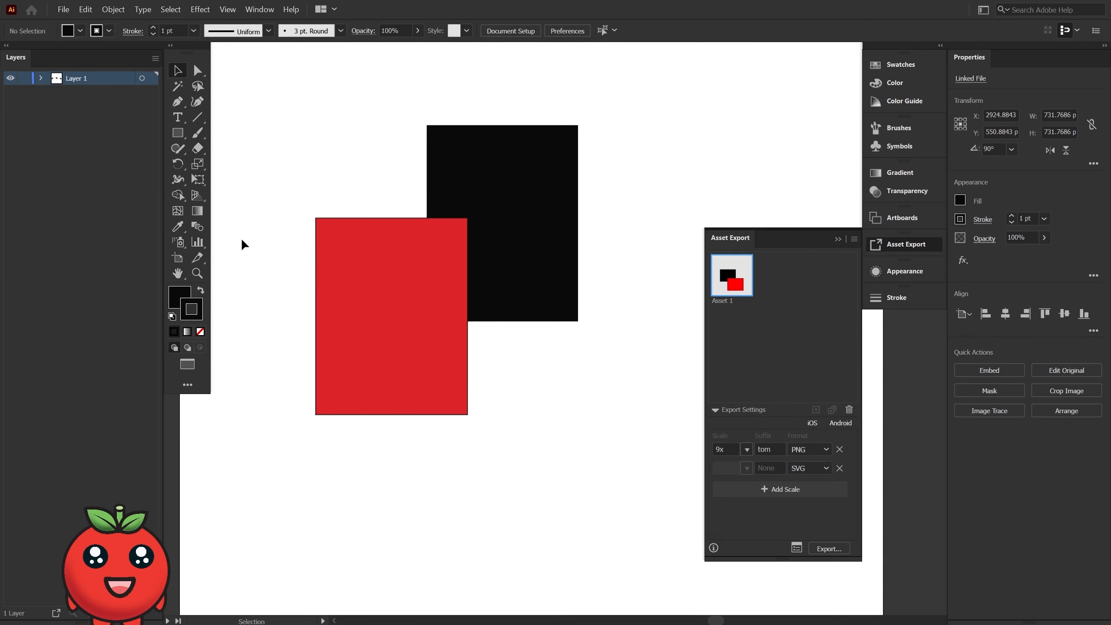
pyautogui.scroll(-5, 283, 265)
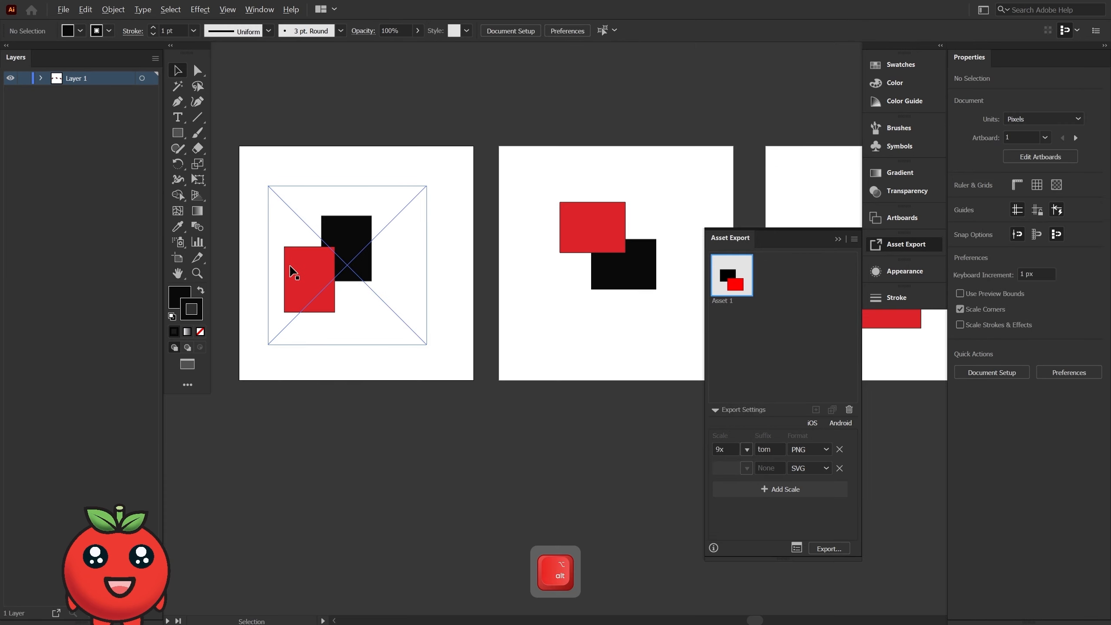
pyautogui.moveTo(509, 267); pyautogui.dragTo(463, 294)
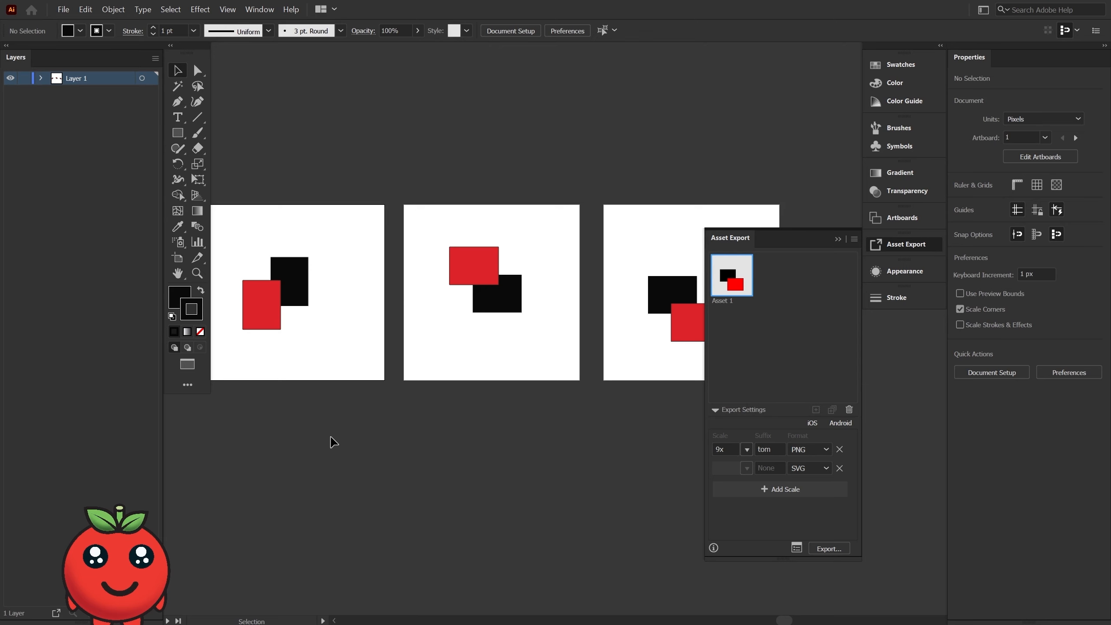
# Switch to File Explorer, look over the available actions for the HAHA 2 Illustrator file, and return to Illustrator
pyautogui.hotkey('alt', 'Tab')
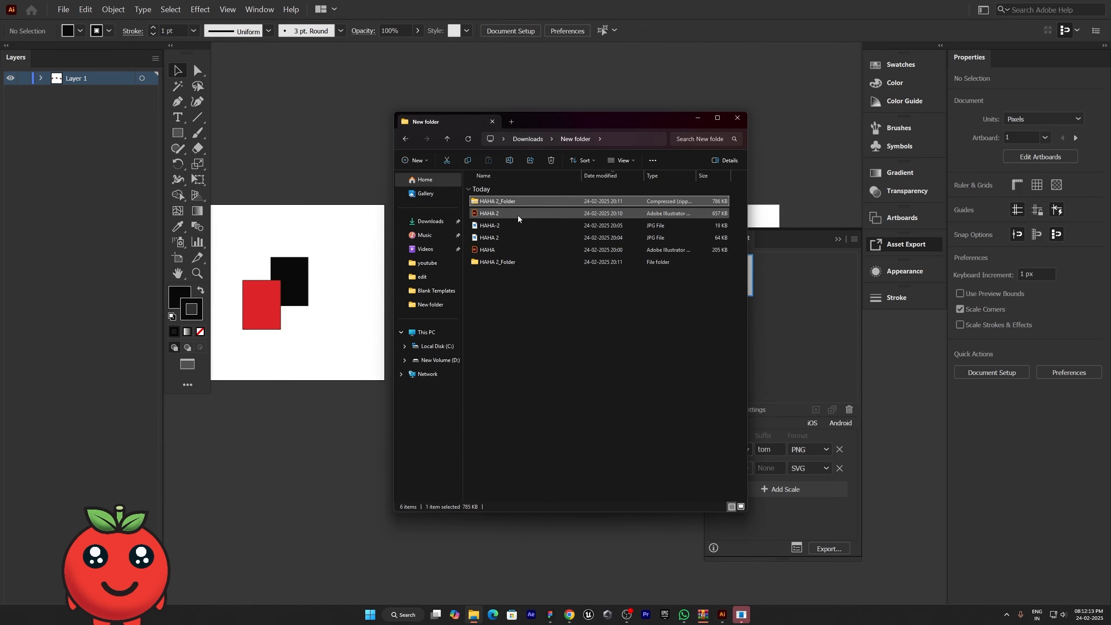
pyautogui.click(503, 214)
pyautogui.rightClick(503, 213)
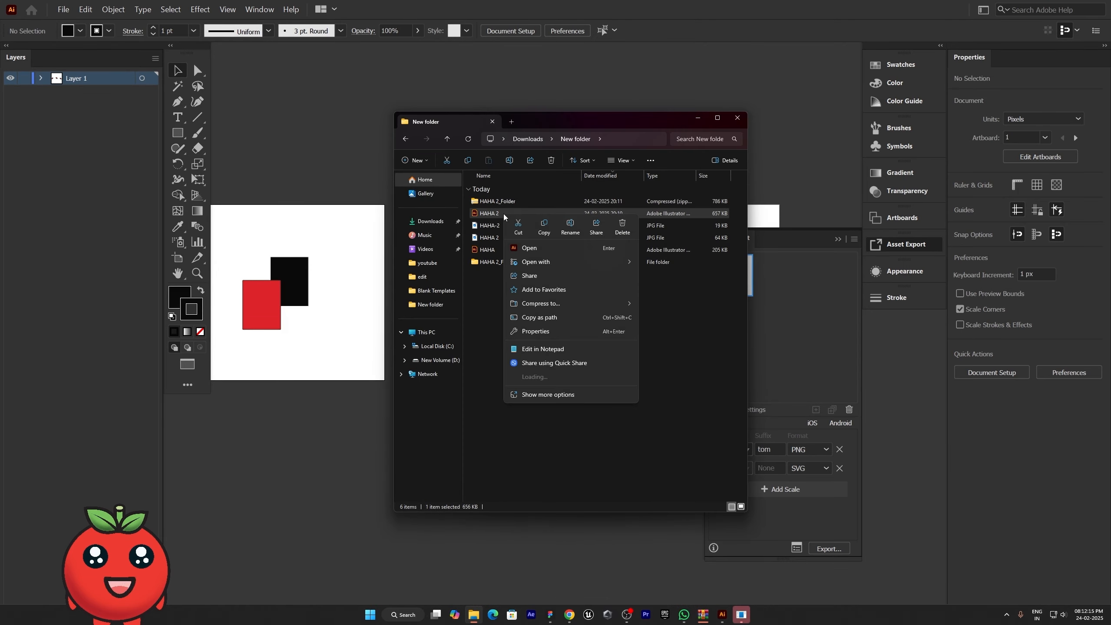
pyautogui.press('Escape')
pyautogui.rightClick(503, 214)
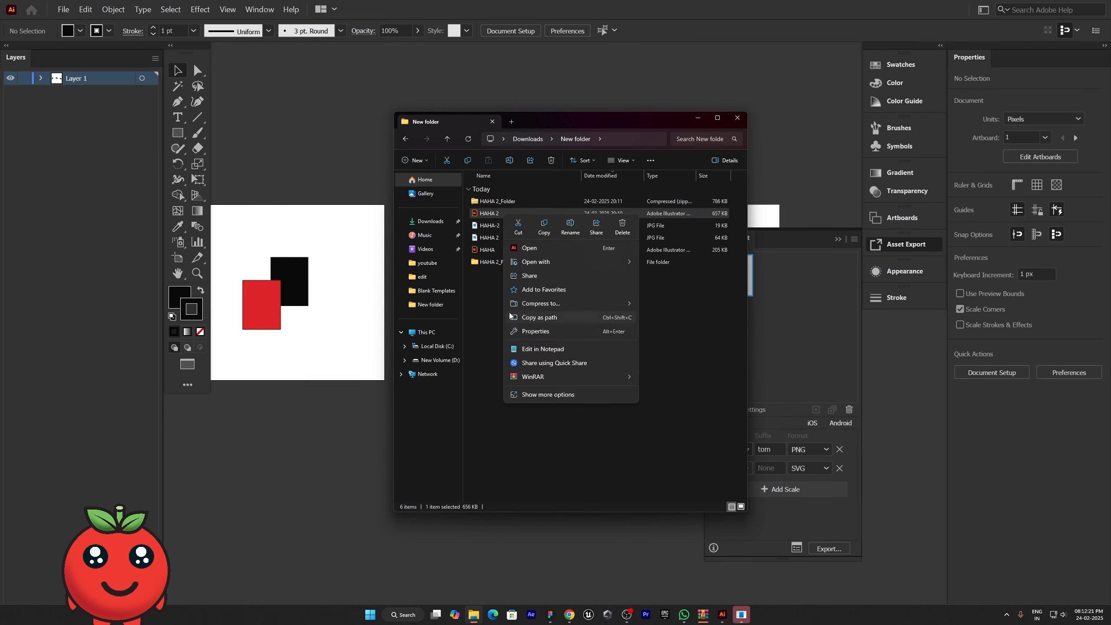
pyautogui.click(489, 316)
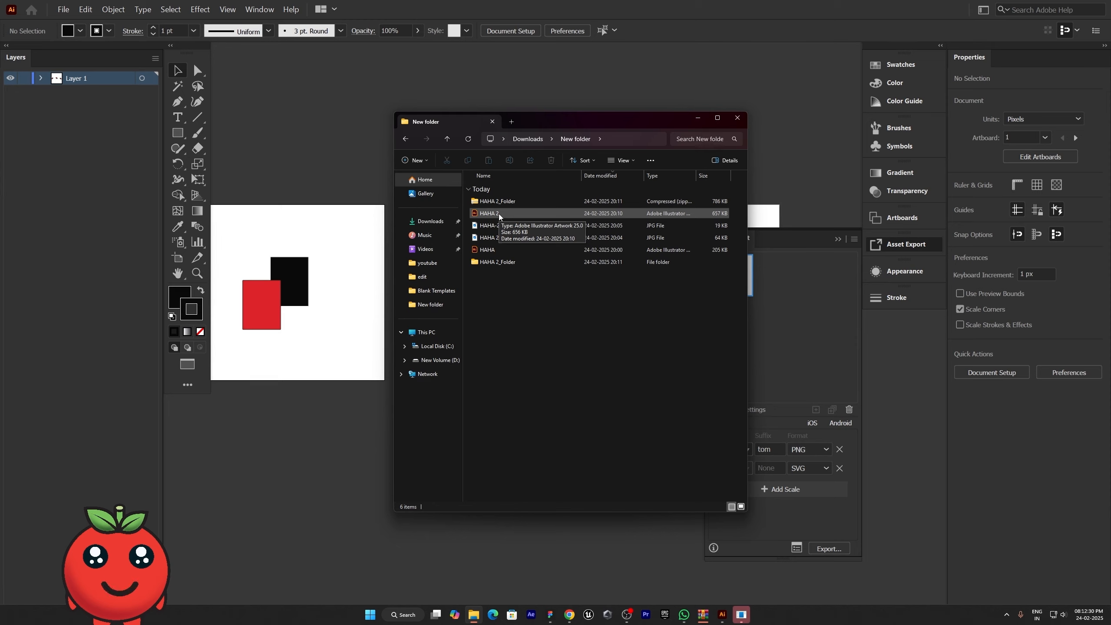
pyautogui.click(307, 390)
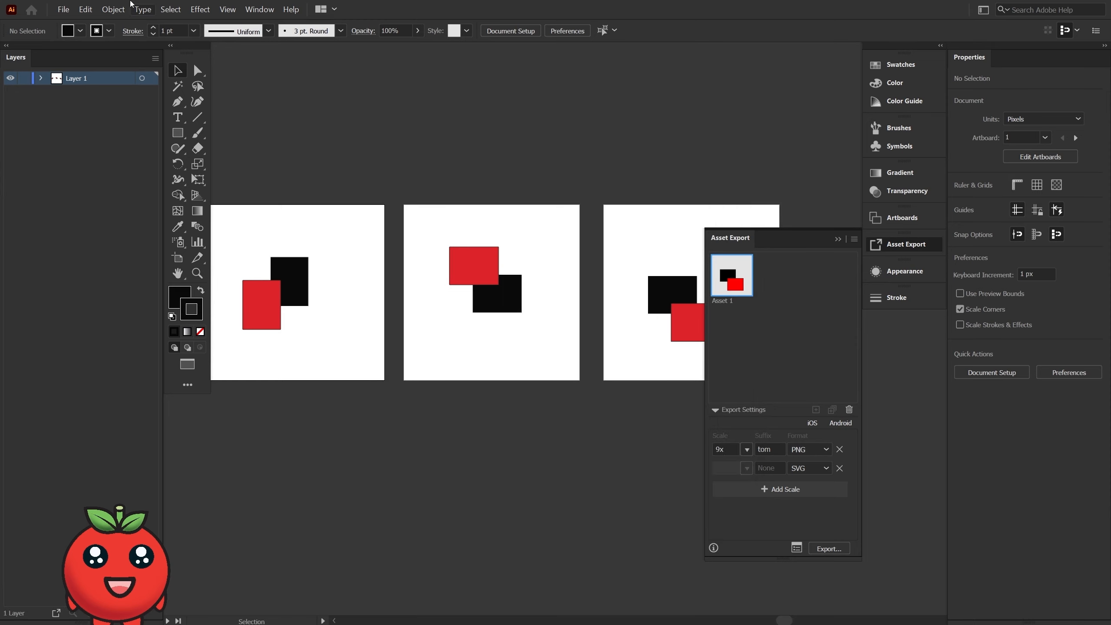
# Switch to File Explorer and delete the original HAHA Illustrator file from New folder
pyautogui.hotkey('alt', 'Tab')
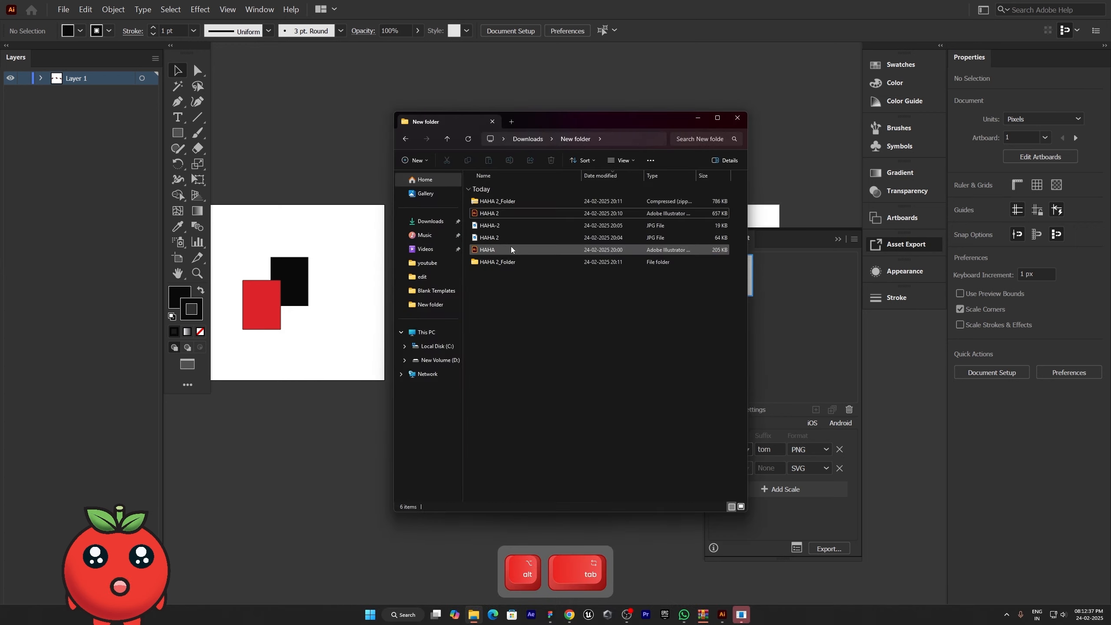
pyautogui.click(511, 248)
pyautogui.press('Delete')
# Return to Illustrator, accept updating the missing links, and select the linked artwork on the first artboard
pyautogui.click(326, 479)
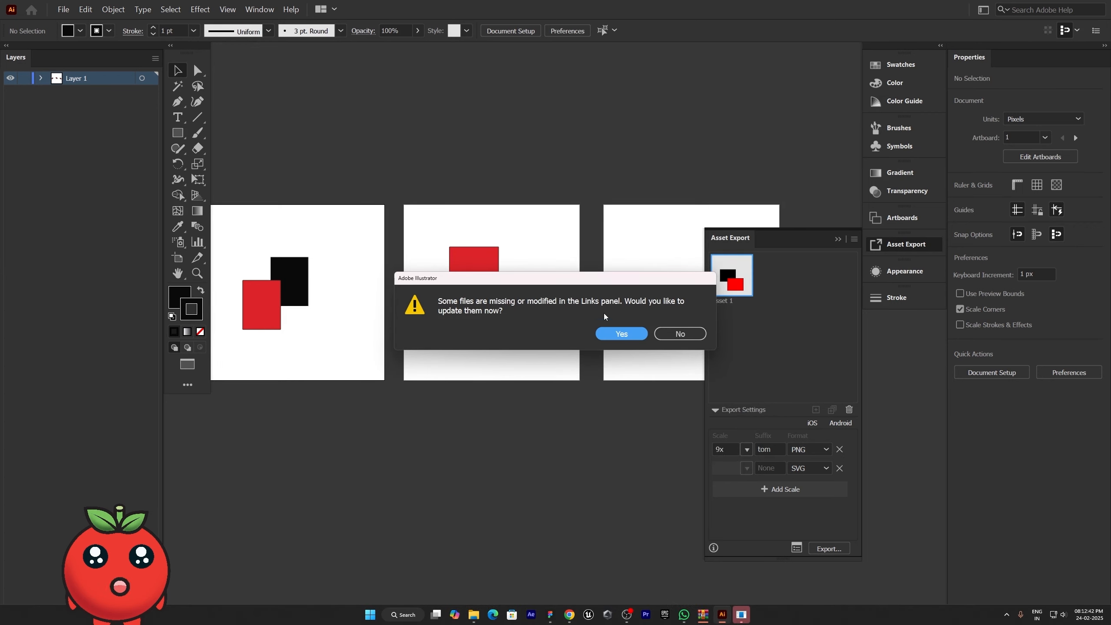
pyautogui.click(614, 336)
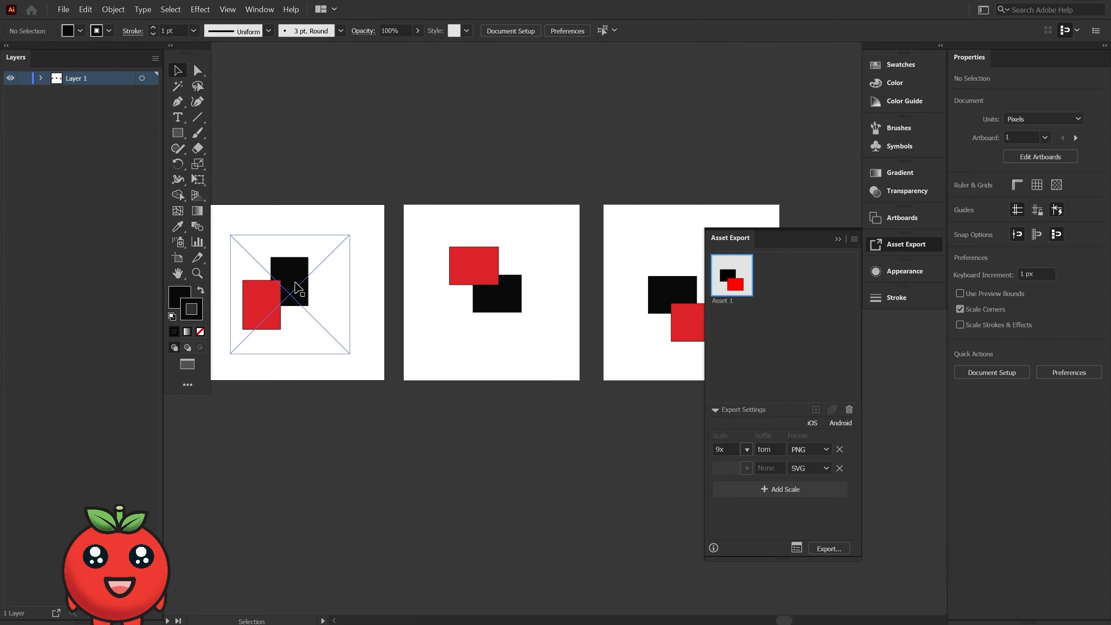
pyautogui.click(295, 282)
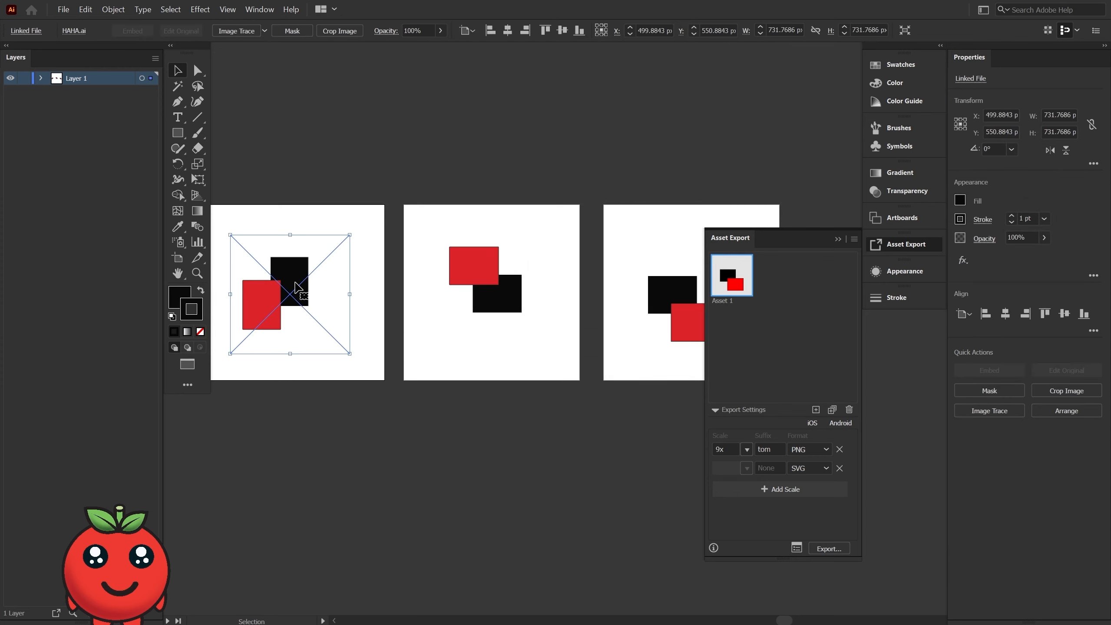
# Add the text HELLO in Myriad Pro, about 137 pt, near the top of the second artboard and save the document
pyautogui.click(432, 416)
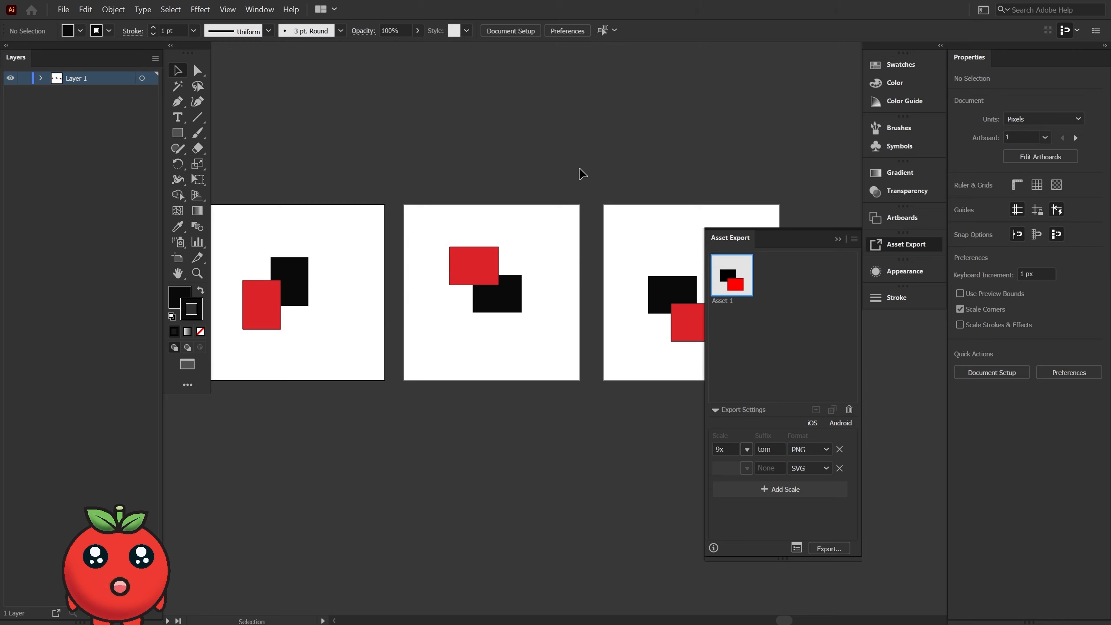
pyautogui.click(177, 117)
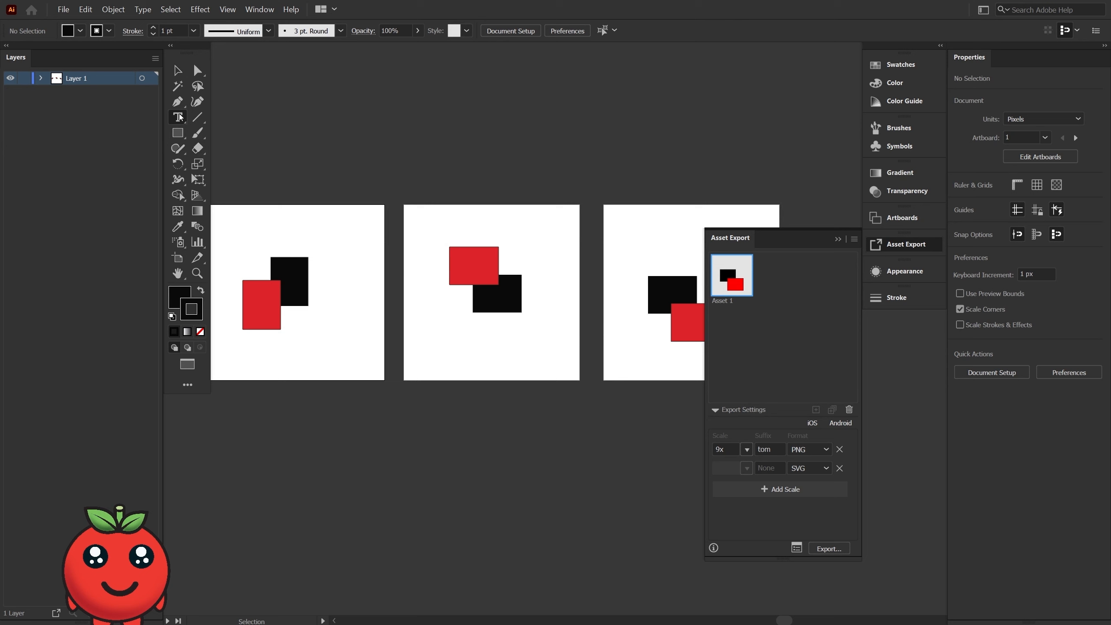
pyautogui.click(465, 165)
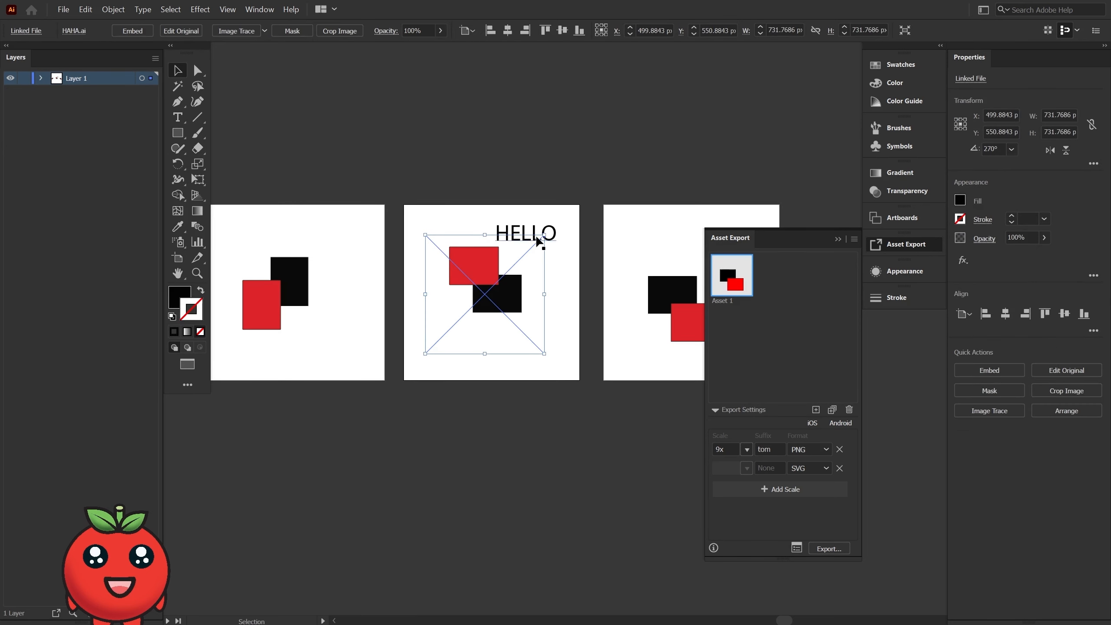
pyautogui.click(542, 233)
pyautogui.hotkey('ctrl', 's')
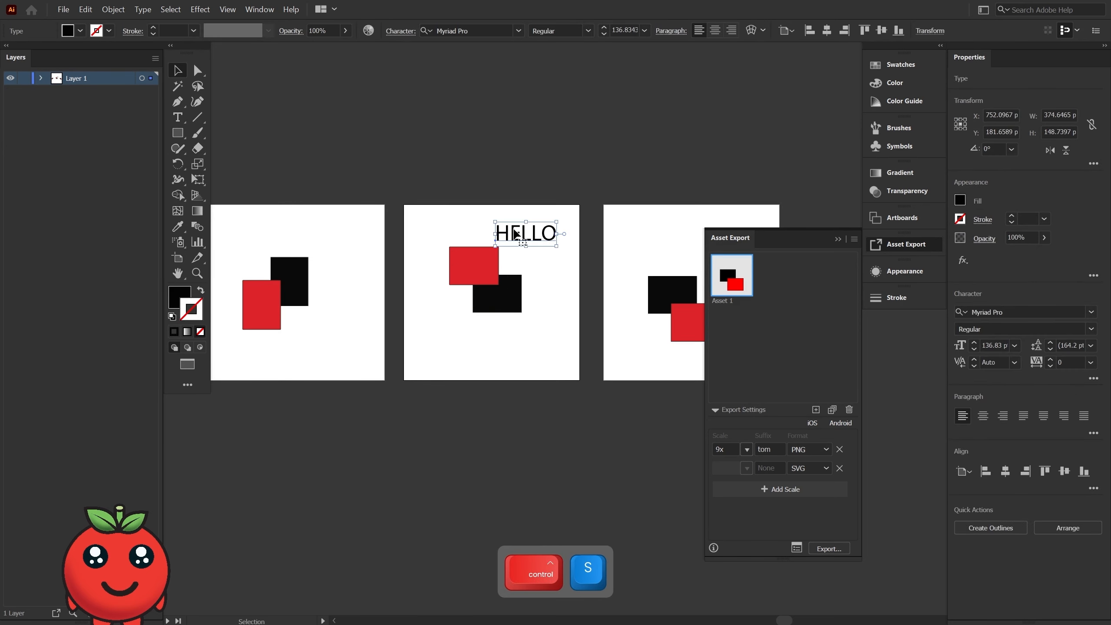
# Package the document with its links and fonts into HAHA 2_Folder 0 and accept the font copying notice
pyautogui.click(61, 11)
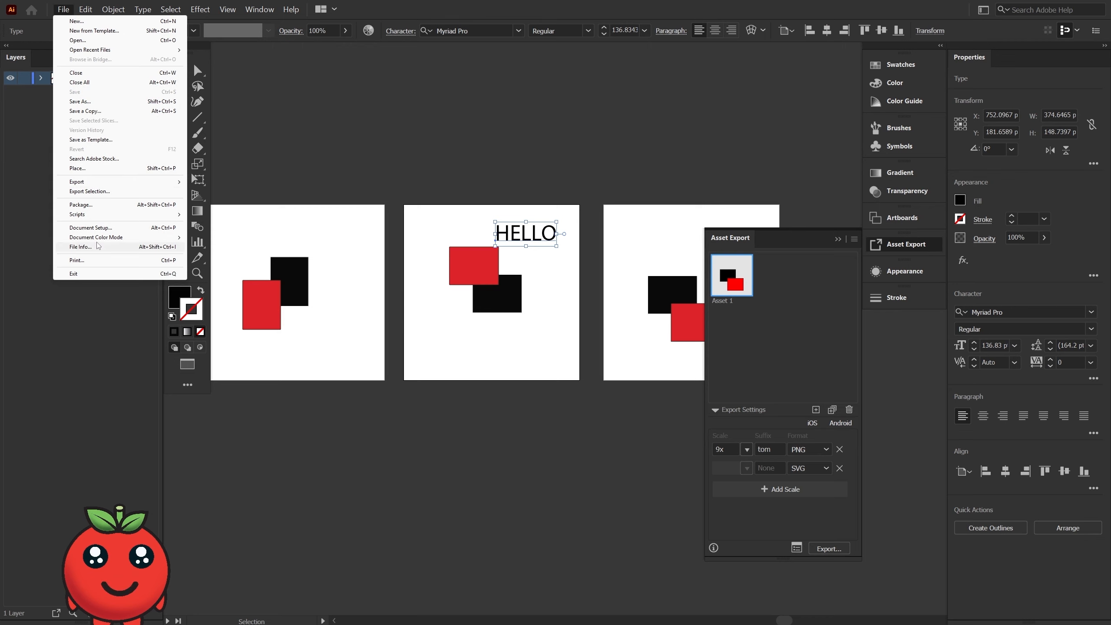
pyautogui.click(80, 205)
pyautogui.click(567, 396)
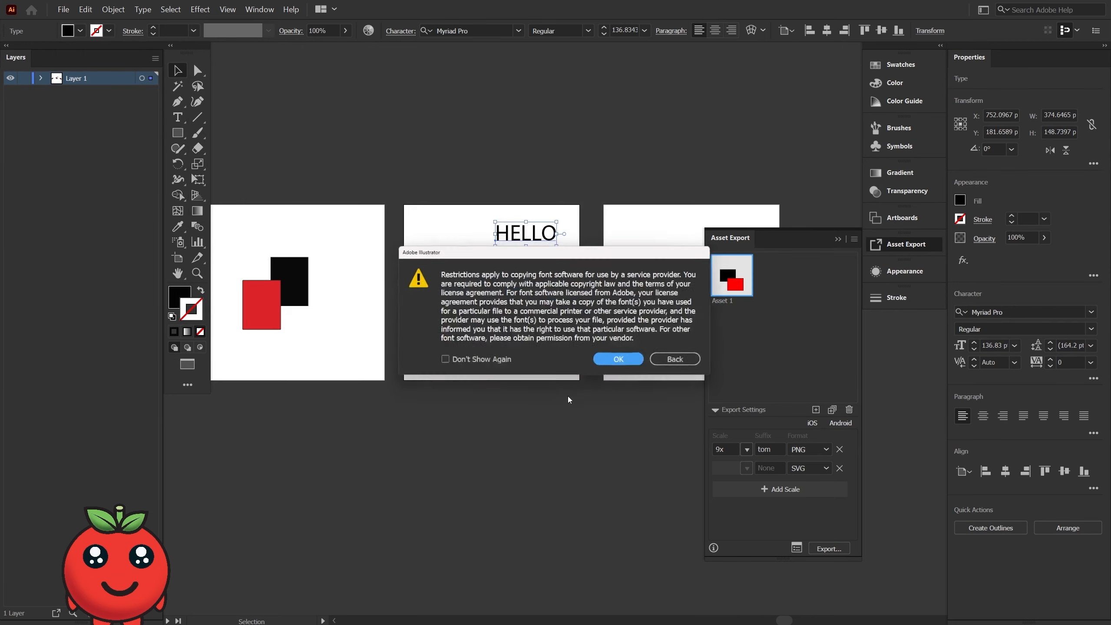
pyautogui.click(598, 363)
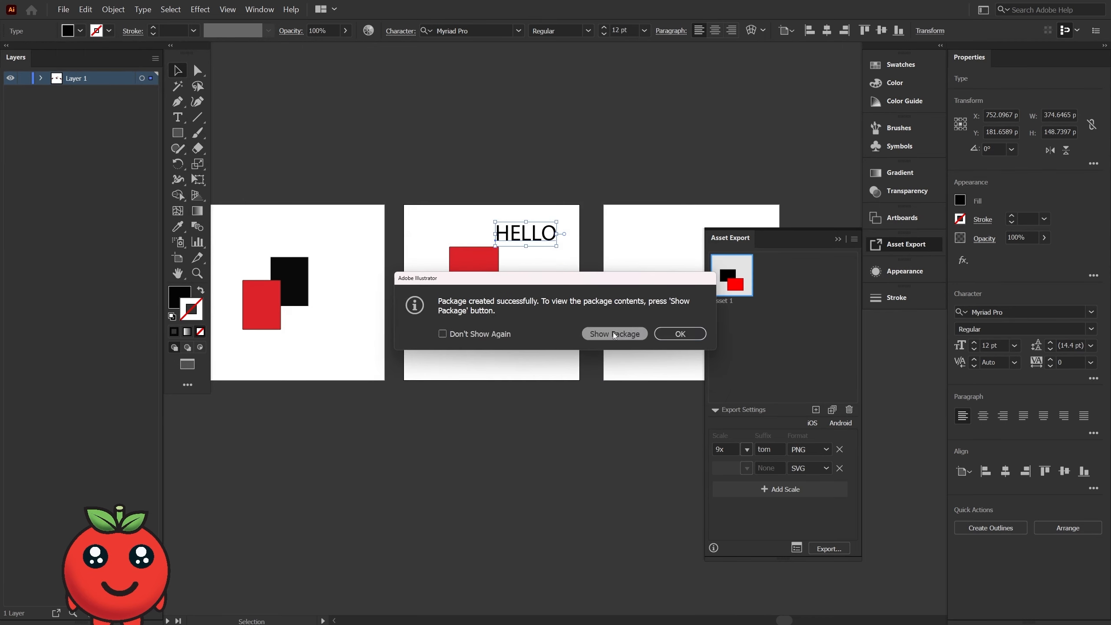
# Show the package contents in File Explorer, look inside the Fonts folder, and go back to HAHA 2_Folder 0
pyautogui.click(613, 332)
pyautogui.click(528, 238)
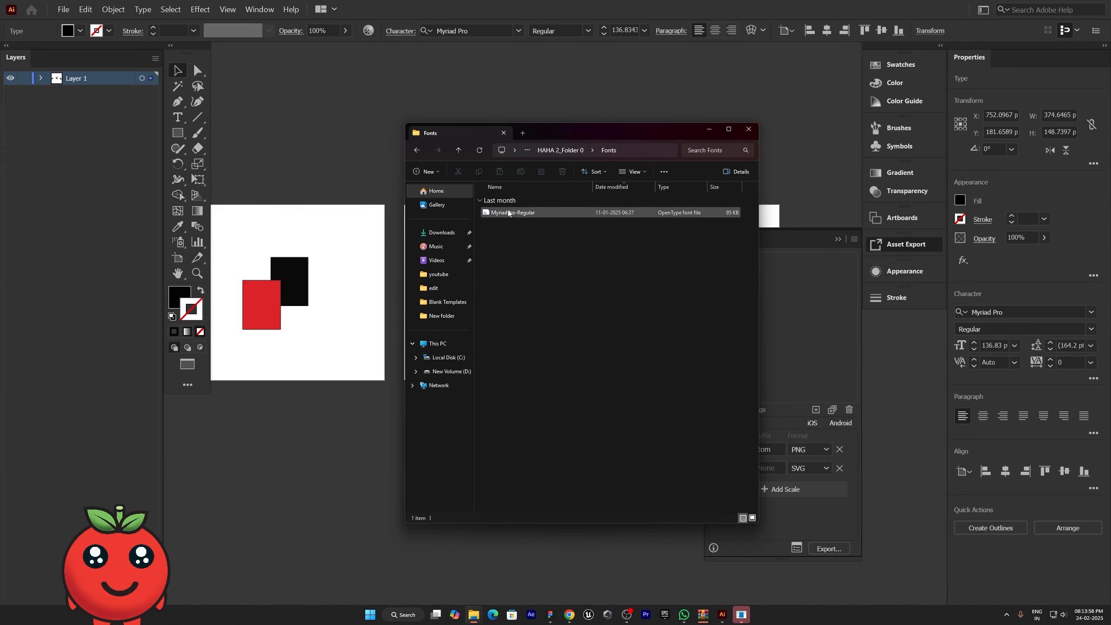
pyautogui.click(416, 150)
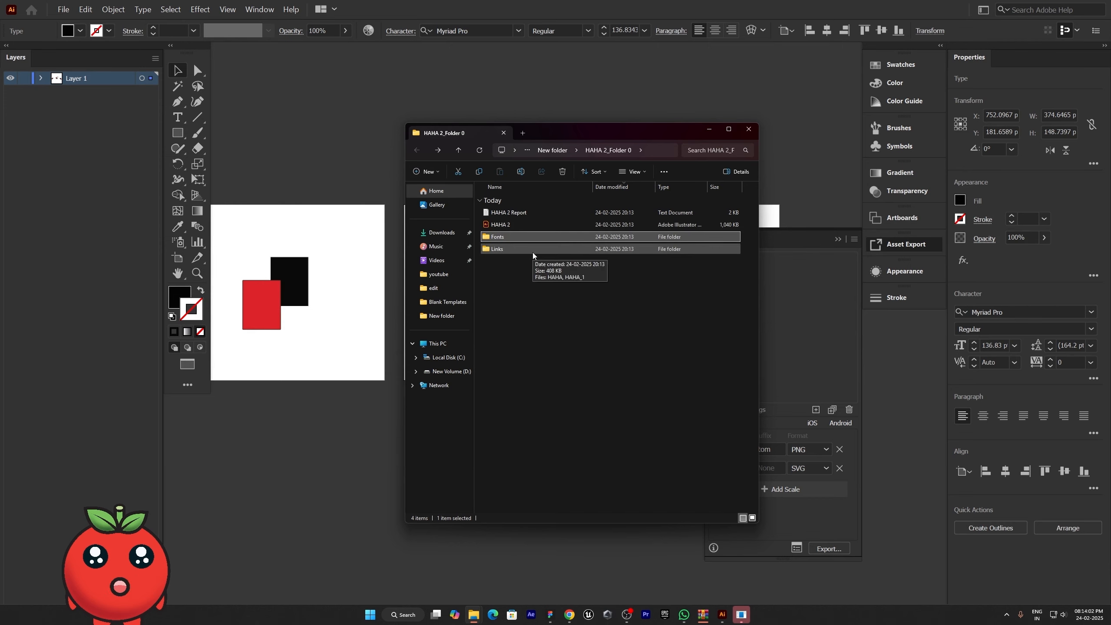
# Return to Illustrator, accept updating the missing or modified links, and save the document
pyautogui.click(385, 209)
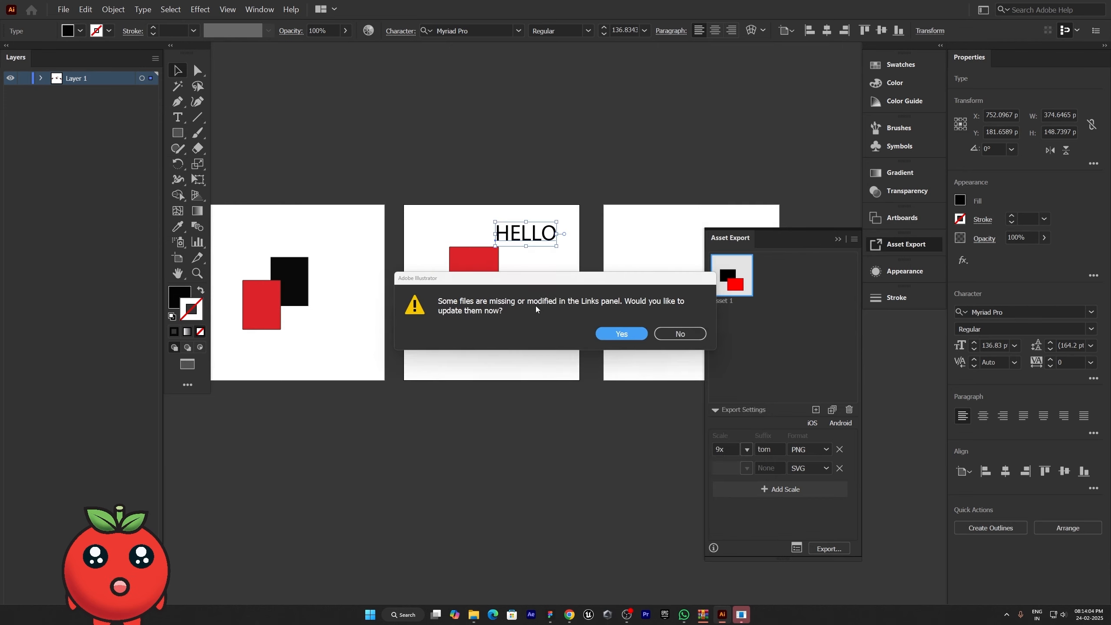
pyautogui.click(622, 333)
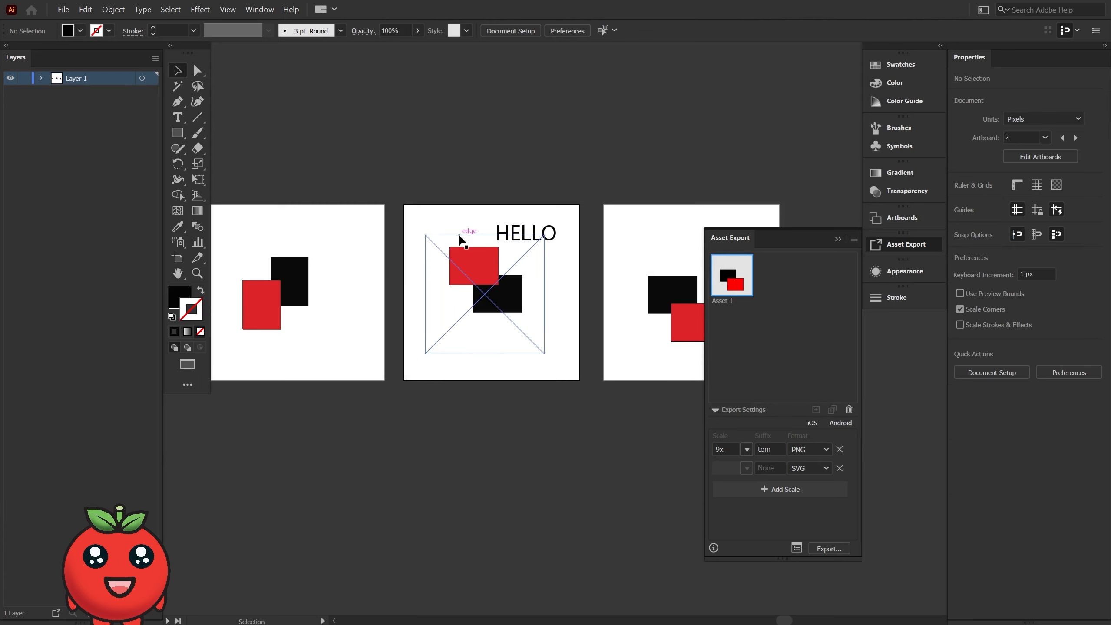
pyautogui.hotkey('ctrl', 's')
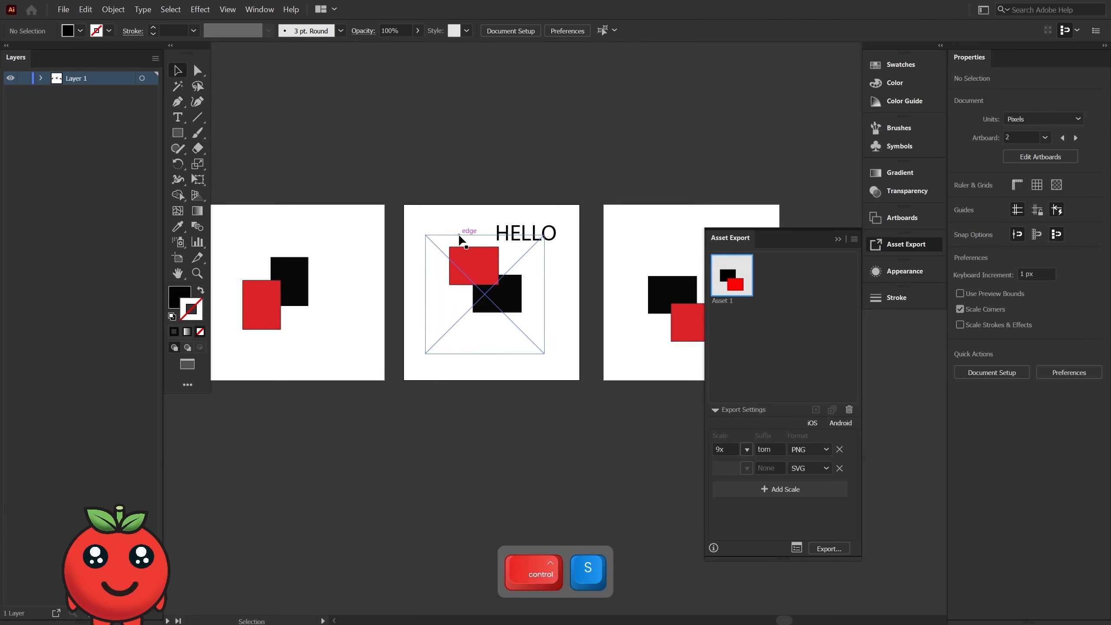
pyautogui.click(63, 9)
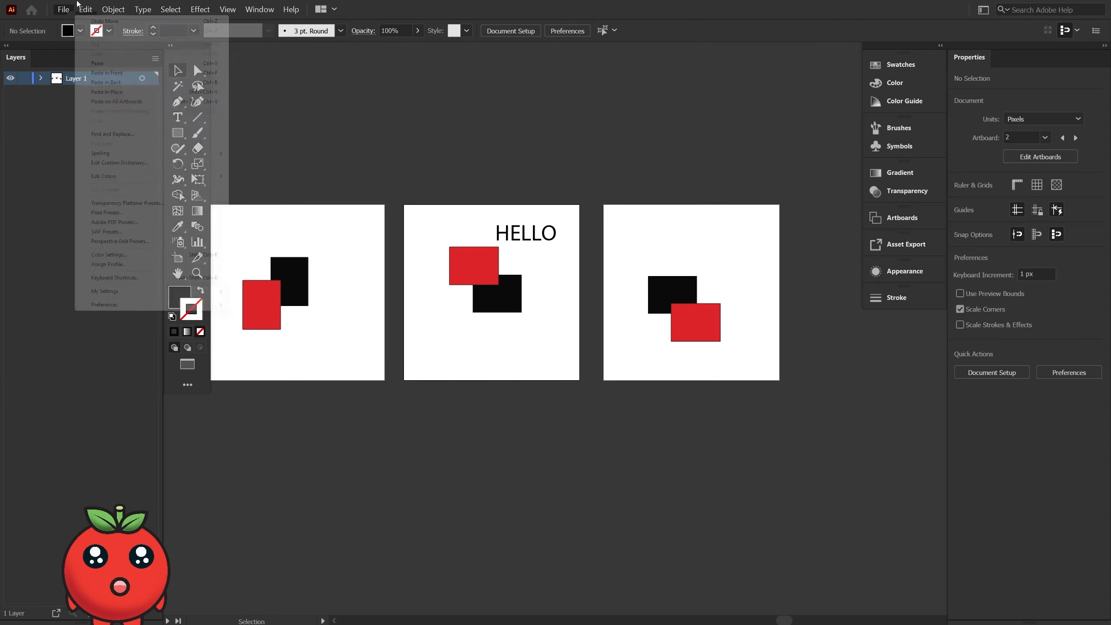
pyautogui.moveTo(107, 6)
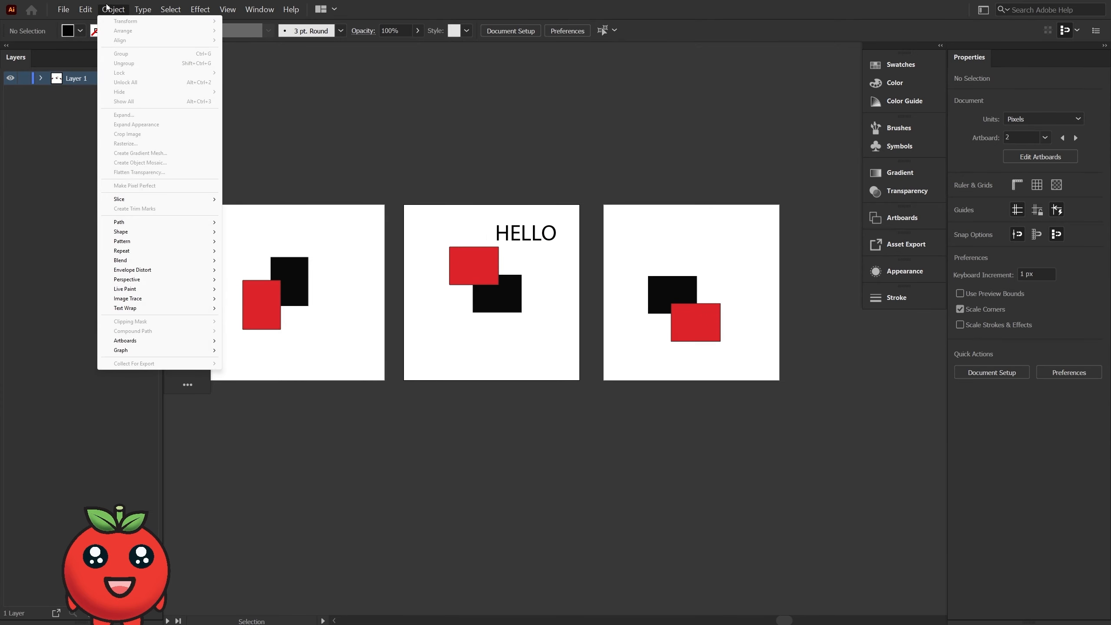
pyautogui.click(296, 84)
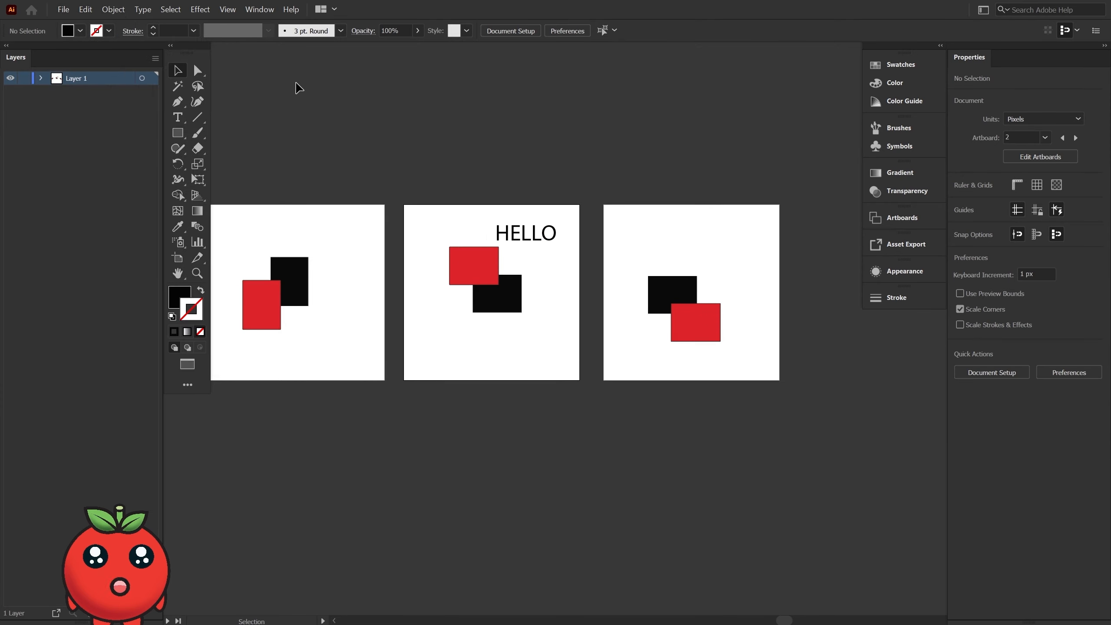